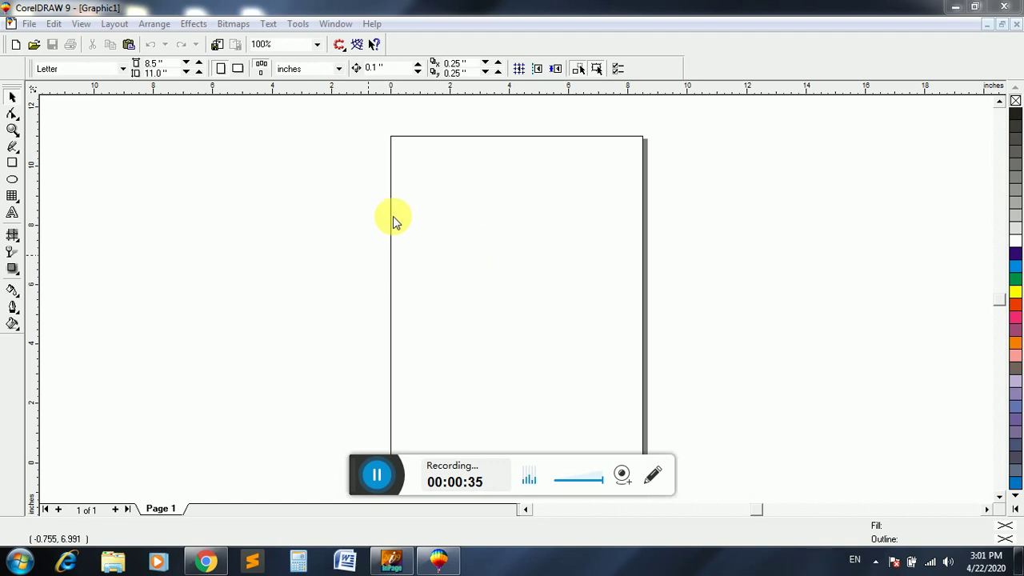
- Draw a rectangle and size it to 10 inches wide by 4 inches high
{"action": "left_click", "coordinate": [12, 164]}
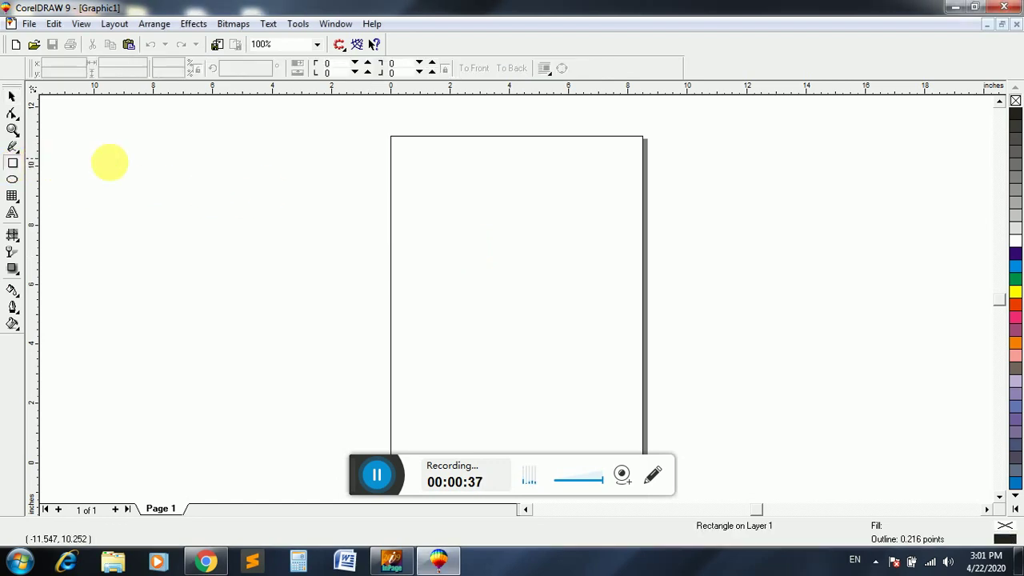
{"action": "left_click_drag", "start_coordinate": [247, 152], "coordinate": [736, 359]}
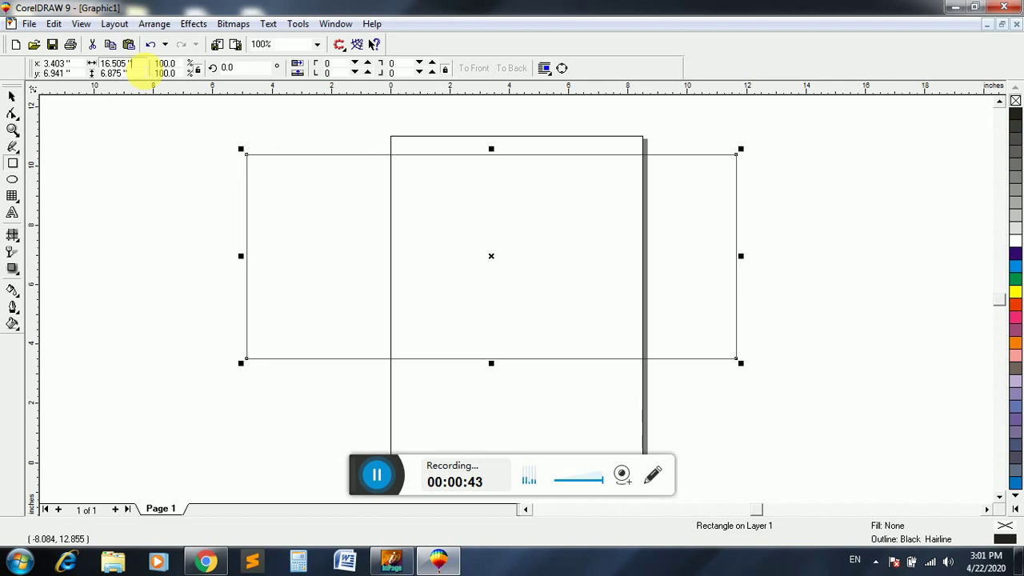
{"action": "left_click", "coordinate": [146, 70]}
{"action": "type", "text": "10"}
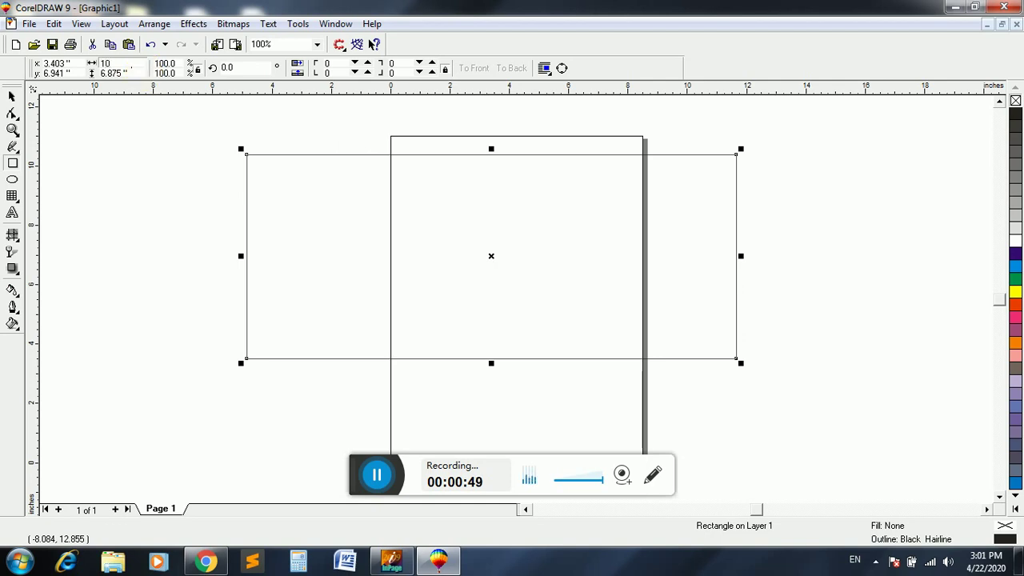
{"action": "key", "text": "Tab"}
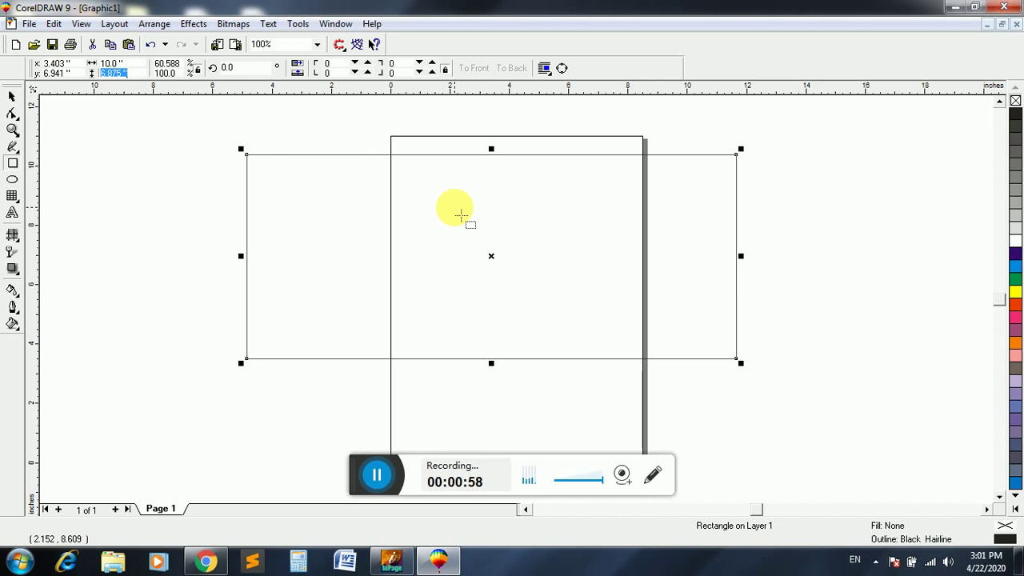
{"action": "type", "text": "4"}
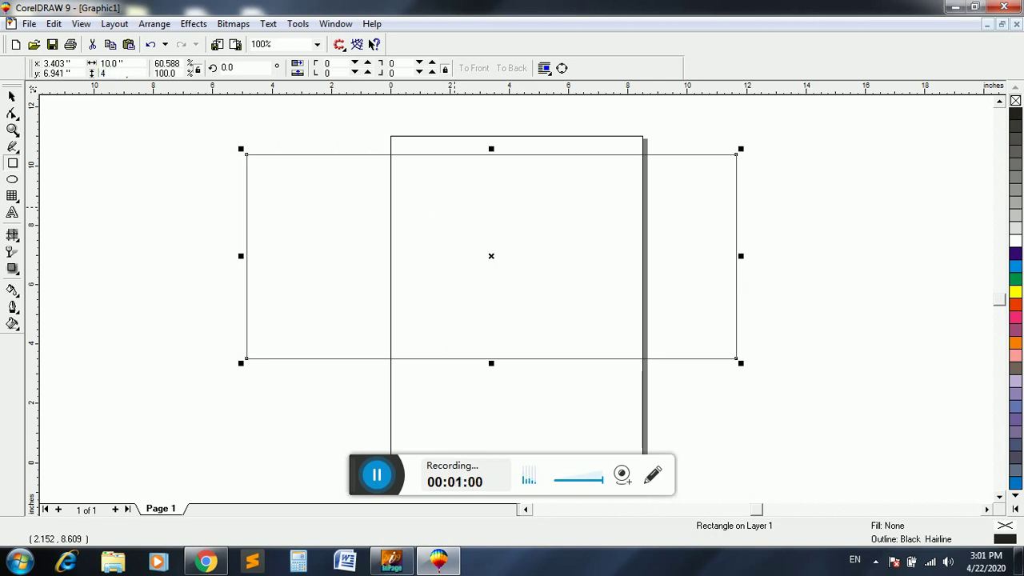
{"action": "key", "text": "Return"}
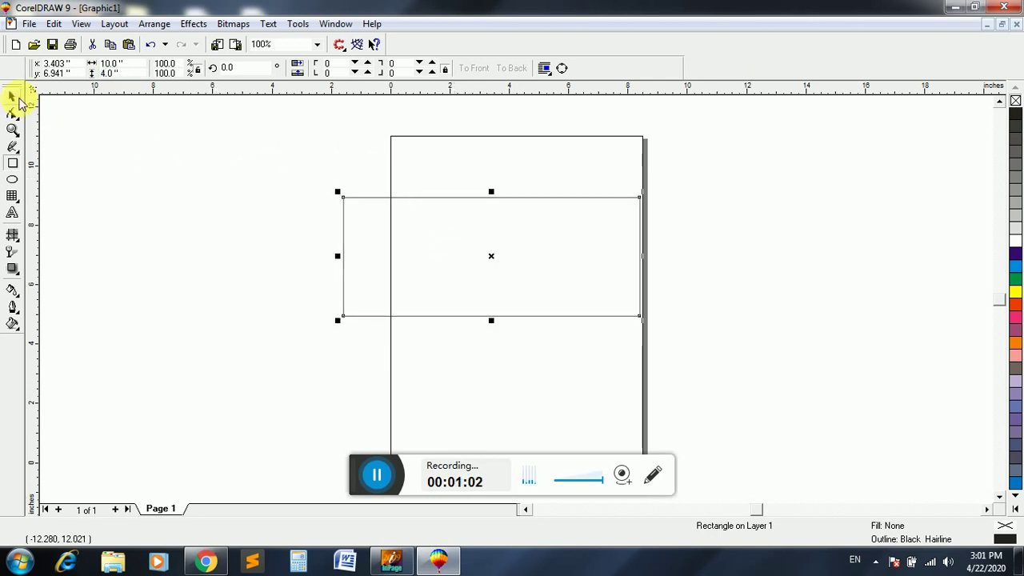
- Move the rectangle up to the top of the page and fill it dark blue
{"action": "left_click", "coordinate": [12, 96]}
{"action": "left_click_drag", "start_coordinate": [512, 258], "coordinate": [534, 211]}
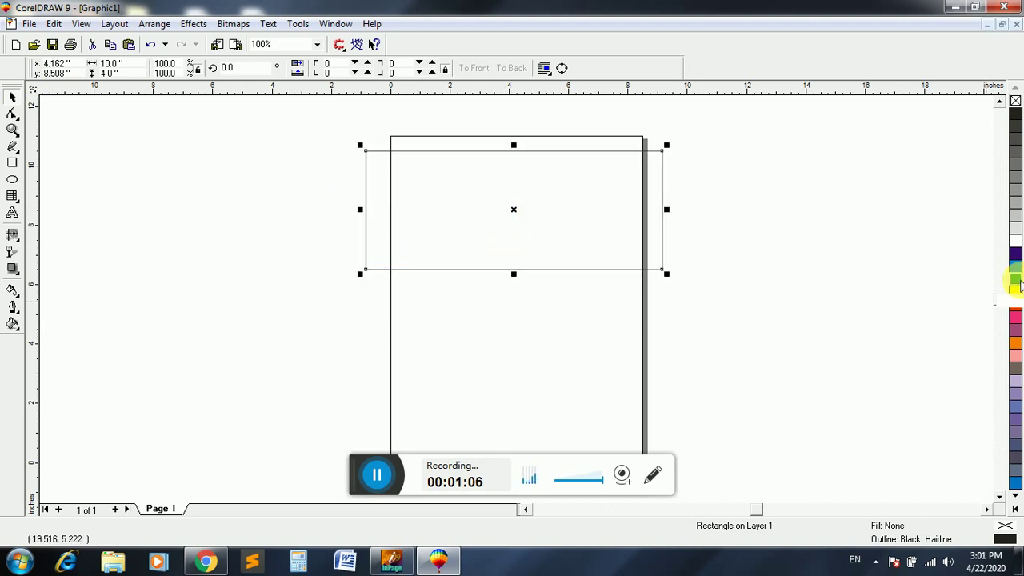
{"action": "left_click", "coordinate": [1015, 278]}
{"action": "left_click", "coordinate": [1017, 262]}
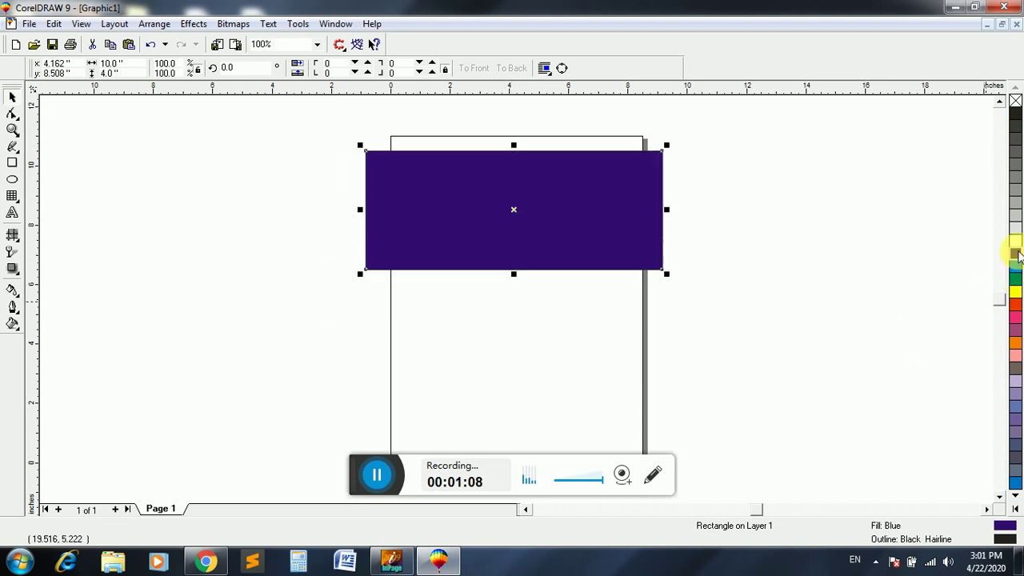
{"action": "left_click", "coordinate": [910, 263]}
- Zoom in on the blue rectangle, then switch over to InPage
{"action": "left_click", "coordinate": [12, 130]}
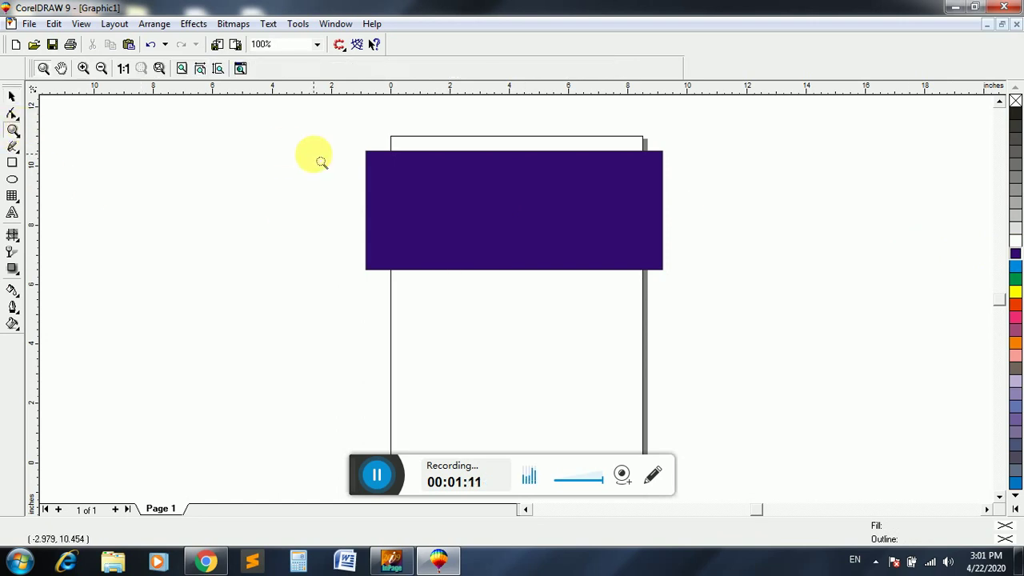
{"action": "left_click_drag", "start_coordinate": [292, 122], "coordinate": [712, 320]}
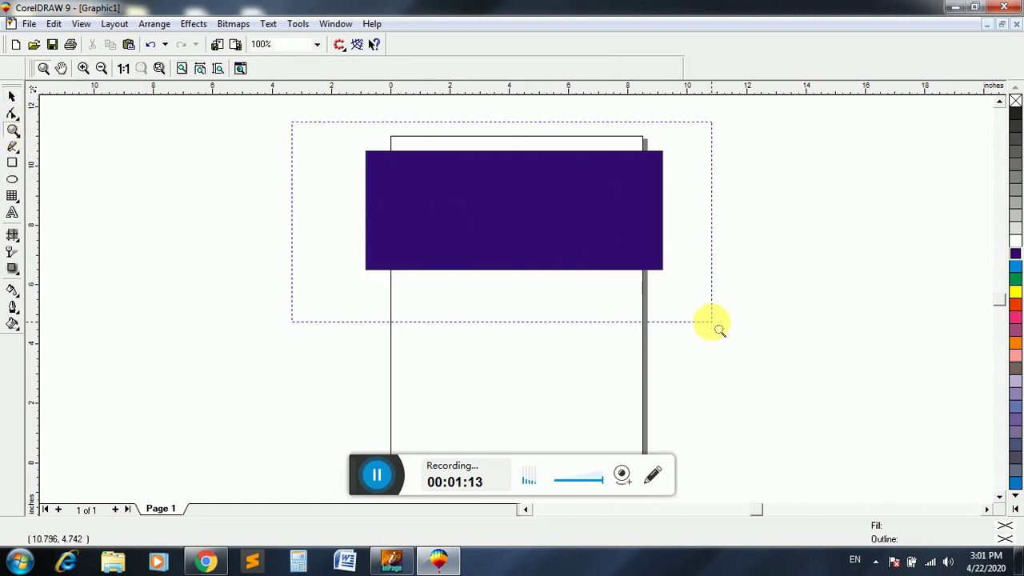
{"action": "left_click", "coordinate": [12, 96]}
{"action": "left_click", "coordinate": [392, 560]}
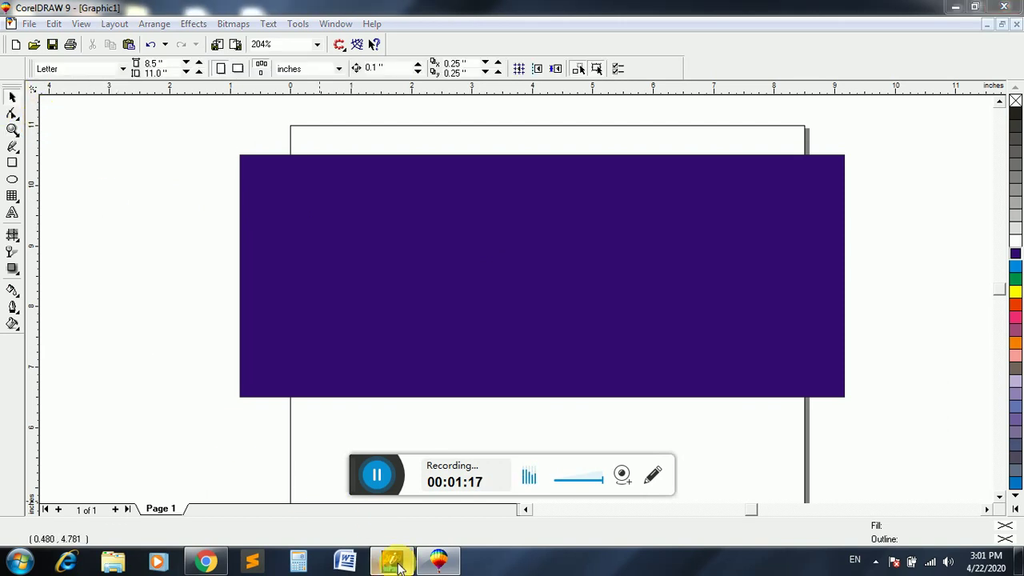
- Create a text box and type the Urdu title 'بر کمپیوٹنگ سنٹر'
{"action": "left_click", "coordinate": [12, 160]}
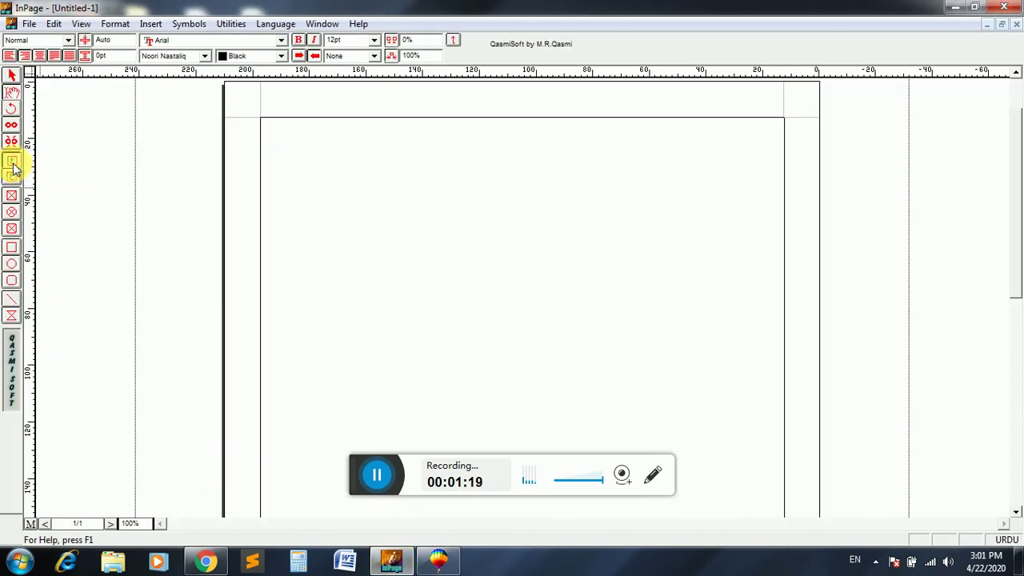
{"action": "left_click_drag", "start_coordinate": [368, 156], "coordinate": [715, 321]}
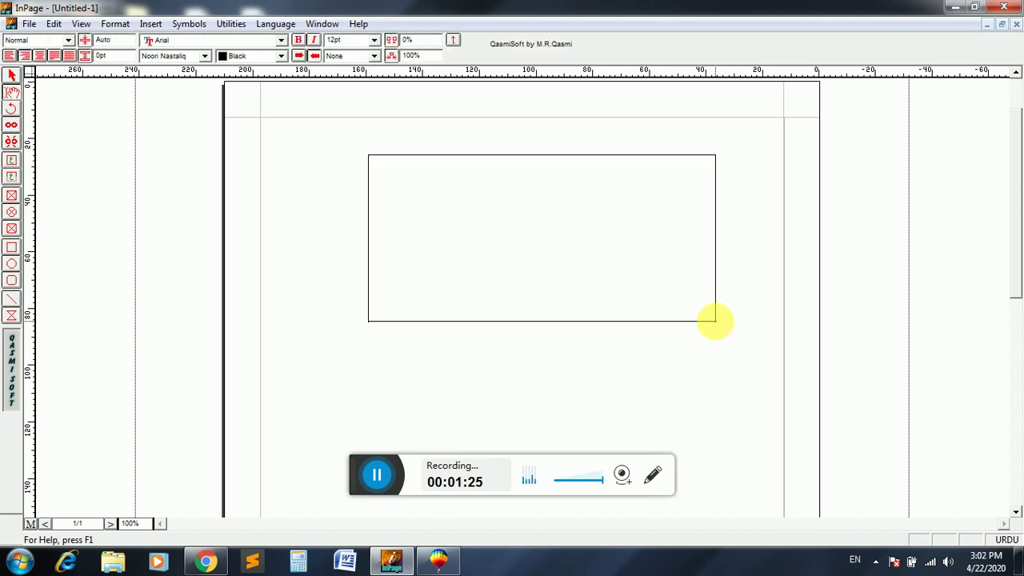
{"action": "type", "text": "بر کمپ"}
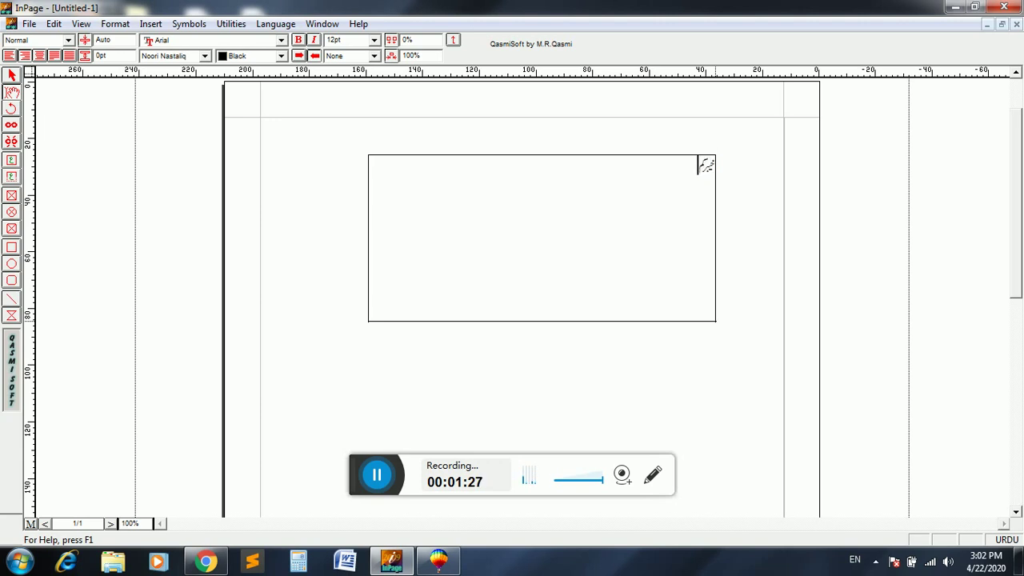
{"action": "type", "text": "یوٹنگ سنٹر"}
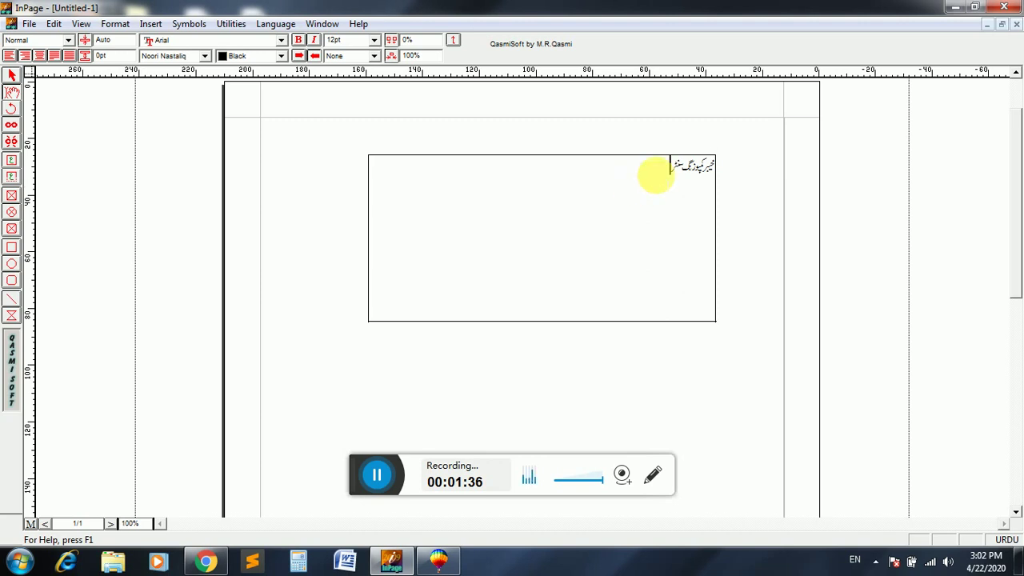
- Set the Urdu title in the Bombay Black font, after briefly trying Batool
{"action": "left_click_drag", "start_coordinate": [655, 171], "coordinate": [754, 160]}
{"action": "left_click", "coordinate": [182, 57]}
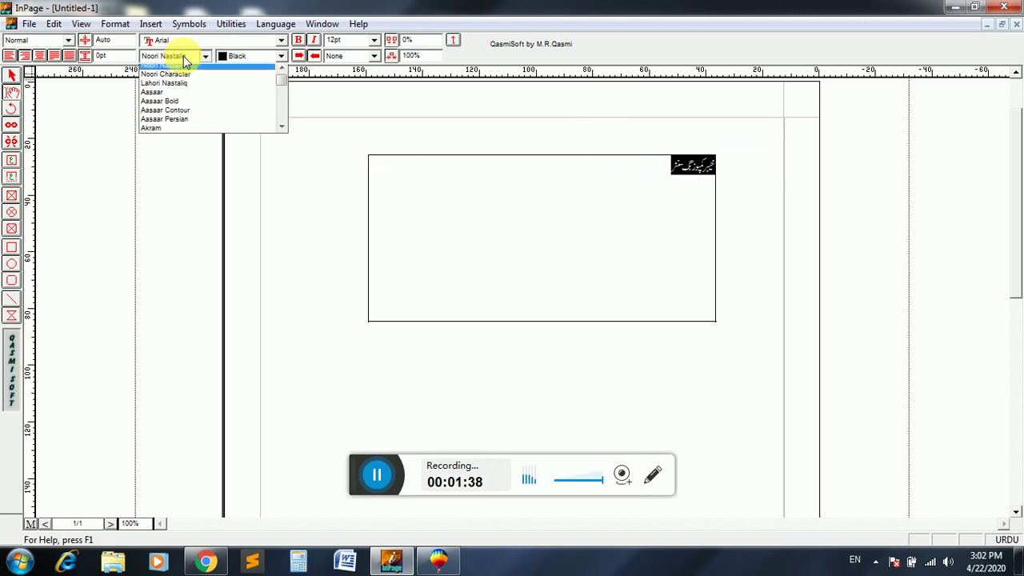
{"action": "scroll", "coordinate": [183, 133], "scroll_direction": "down", "scroll_amount": 2}
{"action": "left_click", "coordinate": [183, 133]}
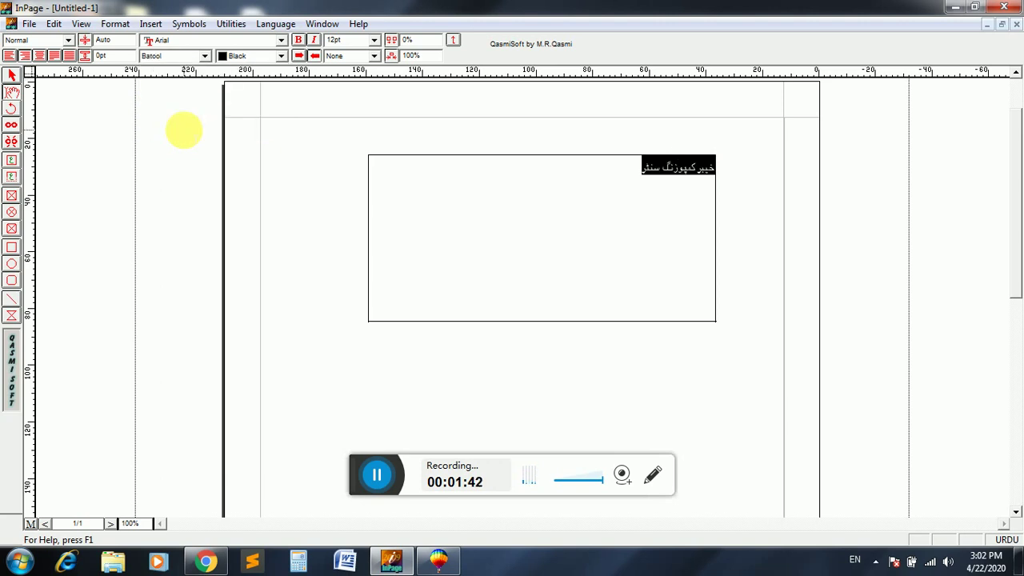
{"action": "left_click", "coordinate": [205, 56]}
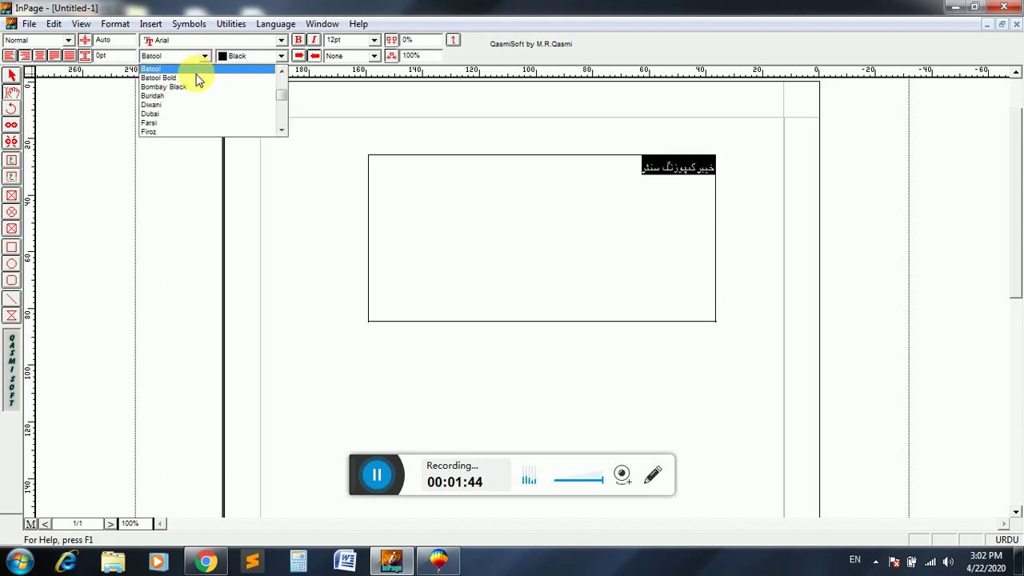
{"action": "left_click", "coordinate": [193, 87]}
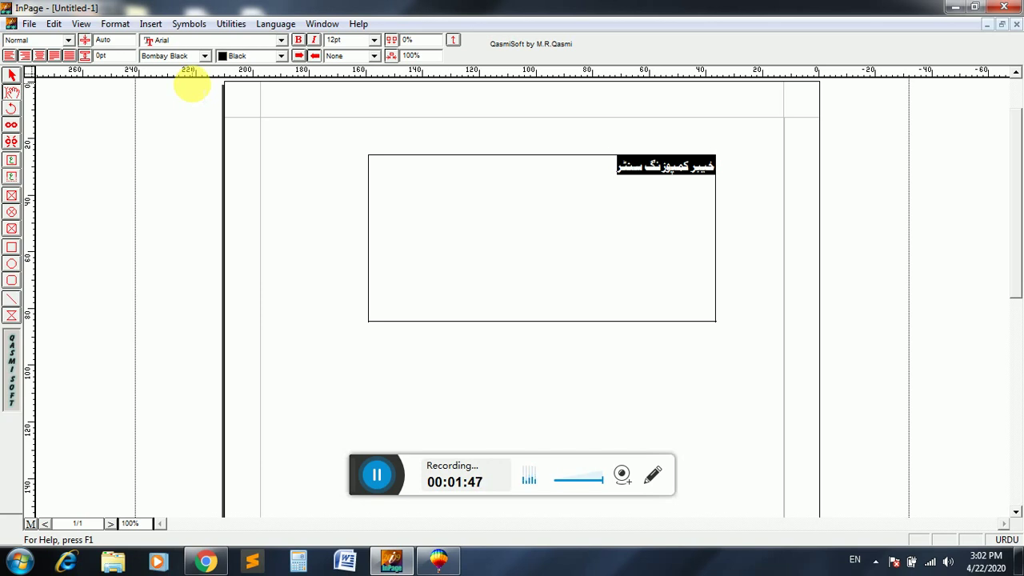
- Select the whole title text box and return to CorelDRAW
{"action": "left_click", "coordinate": [378, 187]}
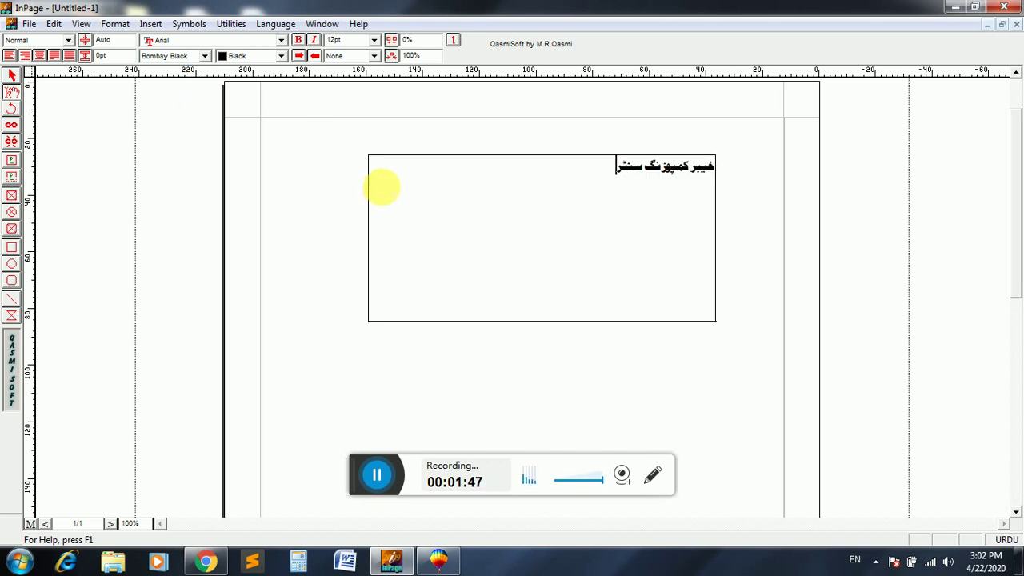
{"action": "left_click", "coordinate": [13, 80]}
{"action": "left_click", "coordinate": [423, 176]}
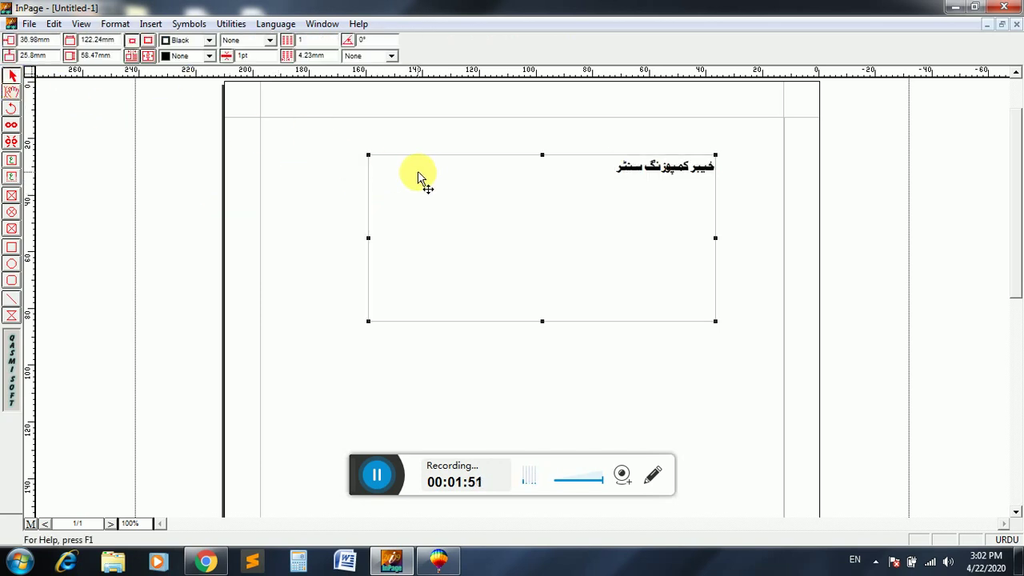
{"action": "left_click", "coordinate": [438, 560]}
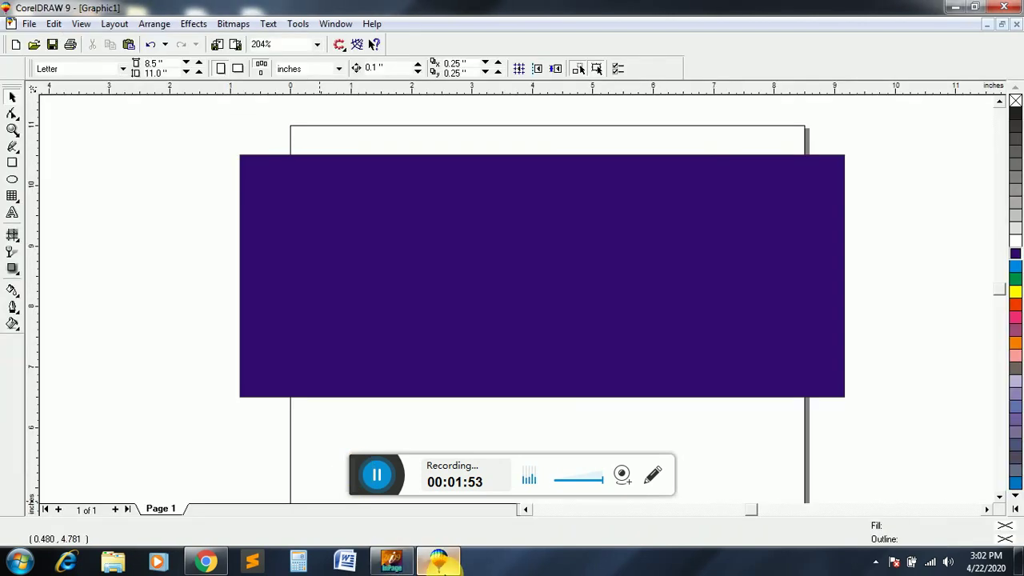
- Zoom out to the full page and paste the Urdu title into the drawing
{"action": "left_click", "coordinate": [12, 130]}
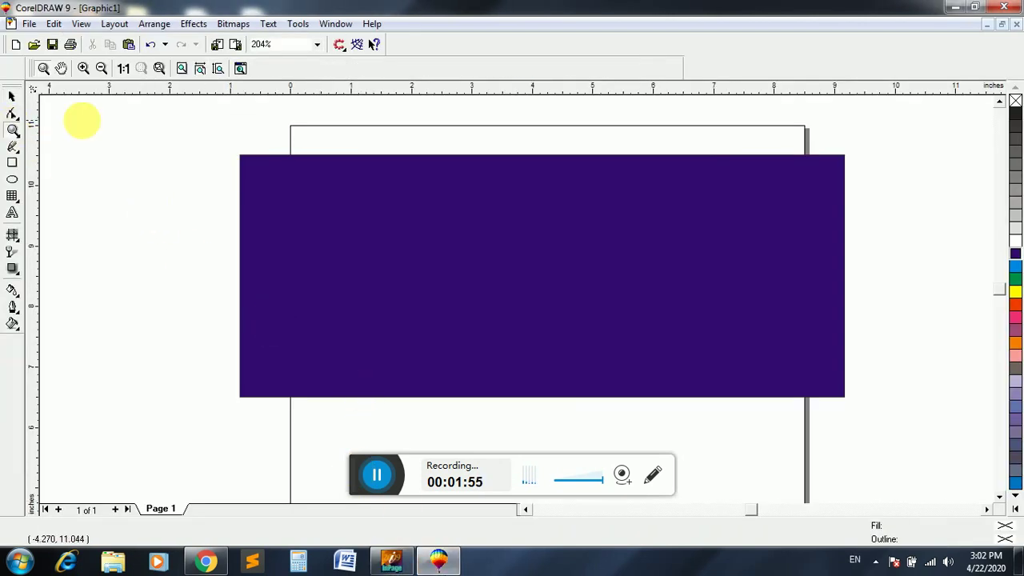
{"action": "right_click", "coordinate": [144, 130]}
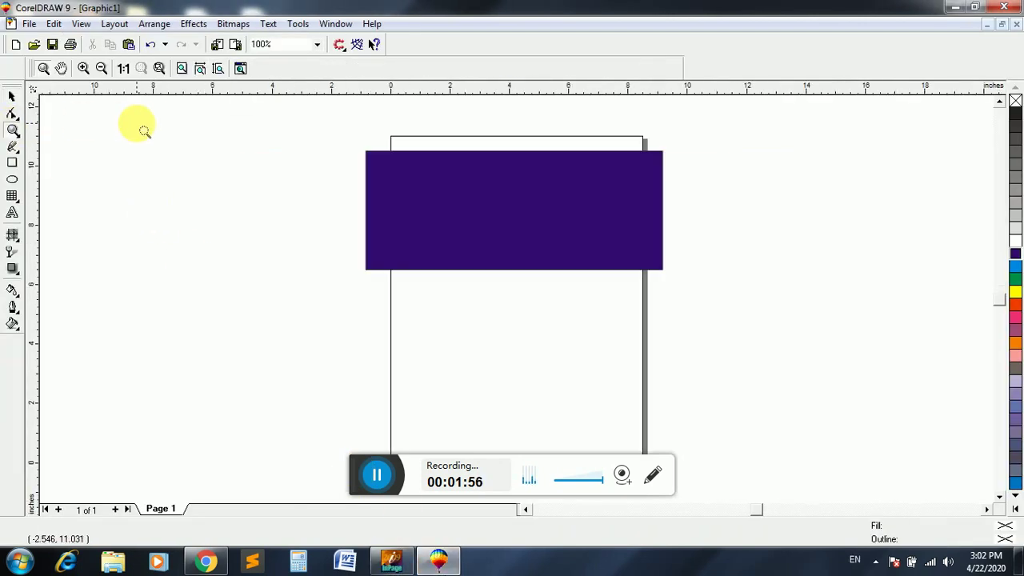
{"action": "left_click", "coordinate": [12, 97]}
{"action": "key", "text": "ctrl+v"}
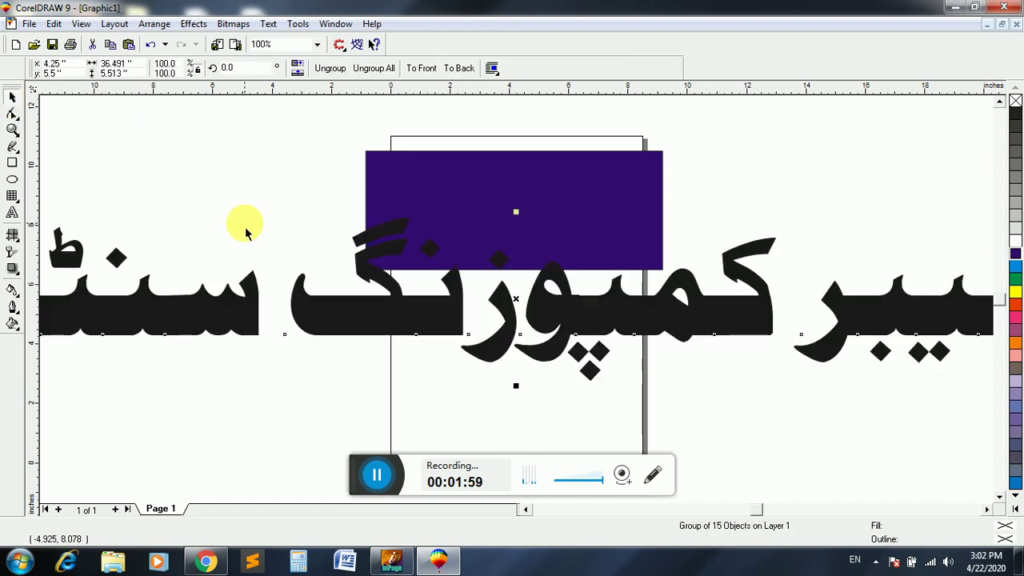
- Shrink the pasted title to the banner width, nudge it up into the banner, and zoom in
{"action": "left_click", "coordinate": [13, 130]}
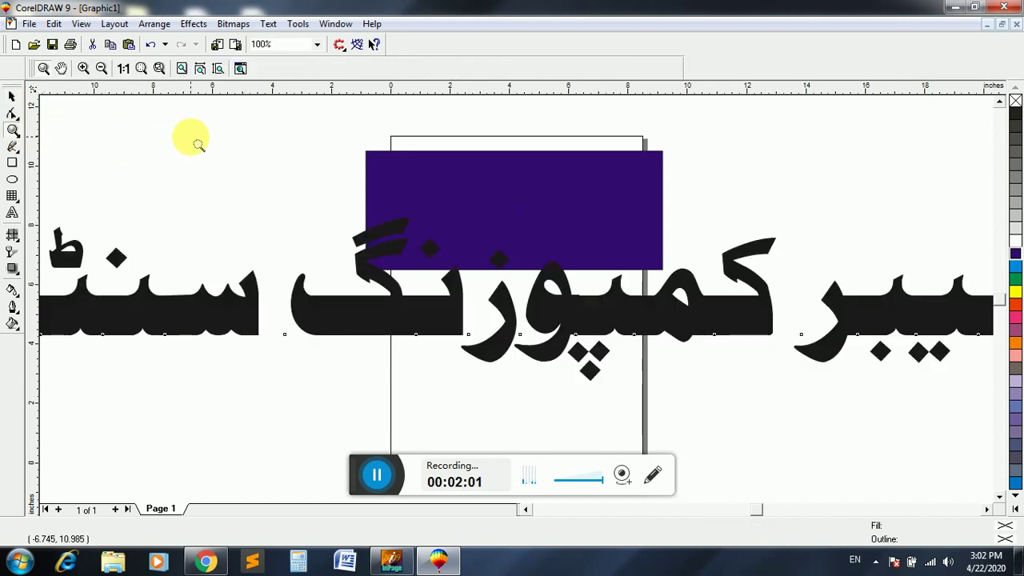
{"action": "right_click", "coordinate": [199, 144]}
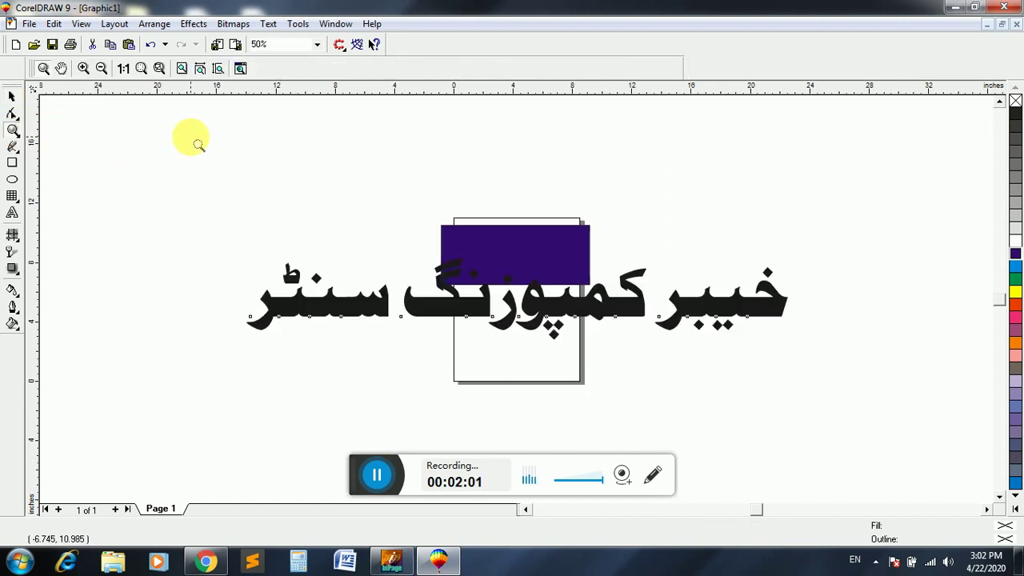
{"action": "left_click", "coordinate": [15, 94]}
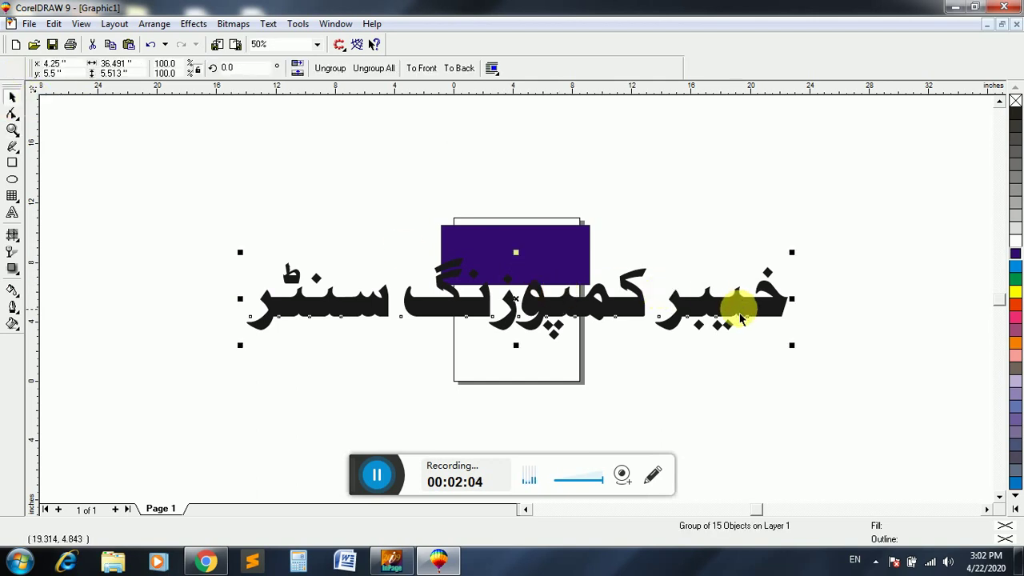
{"action": "left_click_drag", "start_coordinate": [796, 347], "coordinate": [576, 370]}
{"action": "key", "text": "Up"}
{"action": "key", "text": "Up"}
{"action": "key", "text": "Up"}
{"action": "key", "text": "Up"}
{"action": "key", "text": "Up"}
{"action": "key", "text": "Up"}
{"action": "key", "text": "Up"}
{"action": "key", "text": "Up"}
{"action": "key", "text": "Up"}
{"action": "key", "text": "Up"}
{"action": "key", "text": "Up"}
{"action": "key", "text": "Up"}
{"action": "key", "text": "Up"}
{"action": "key", "text": "Up"}
{"action": "key", "text": "Up"}
{"action": "key", "text": "Up"}
{"action": "key", "text": "Up"}
{"action": "key", "text": "Up"}
{"action": "key", "text": "Up"}
{"action": "key", "text": "Up"}
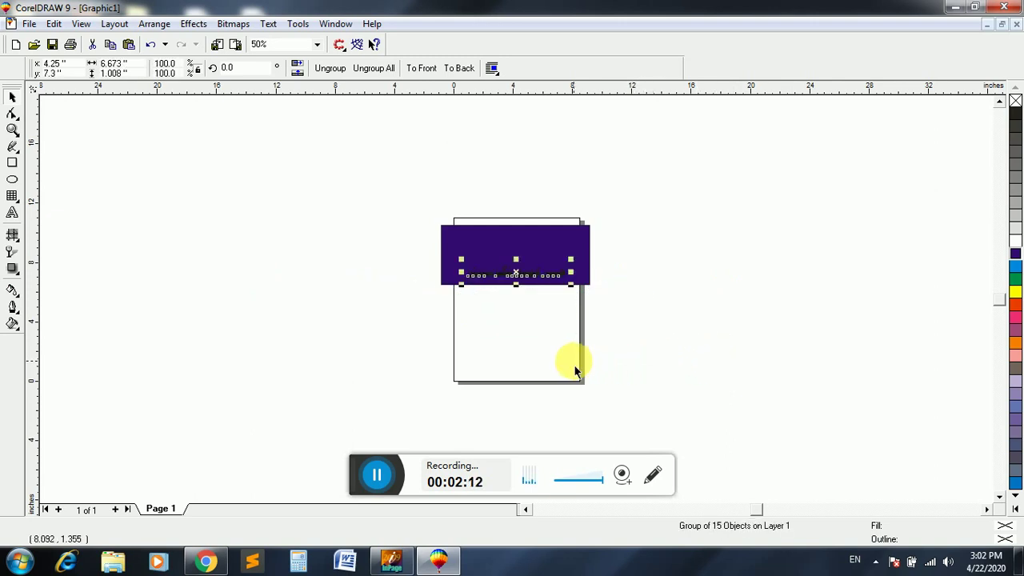
{"action": "key", "text": "Up"}
{"action": "key", "text": "Up"}
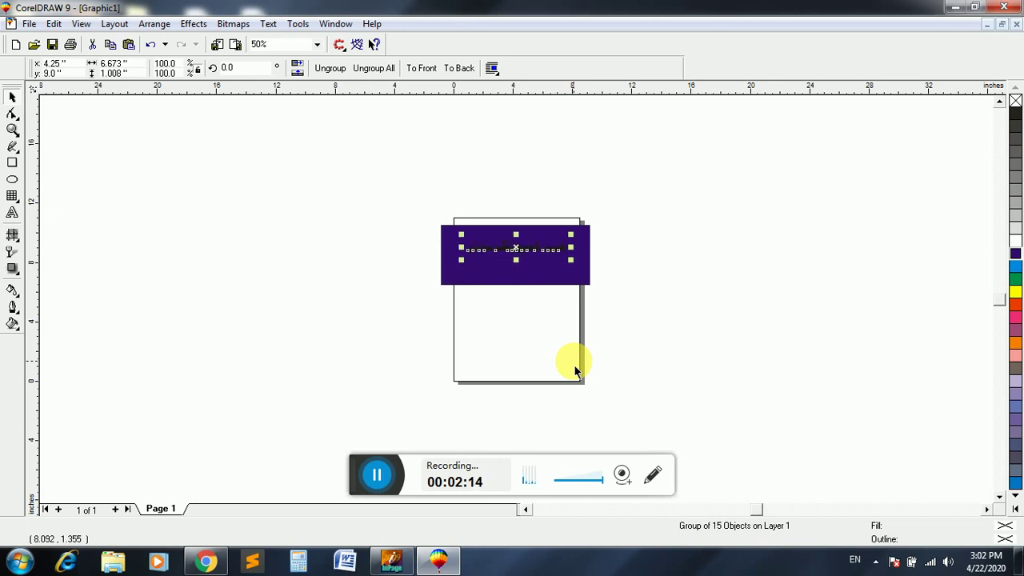
{"action": "left_click", "coordinate": [13, 129]}
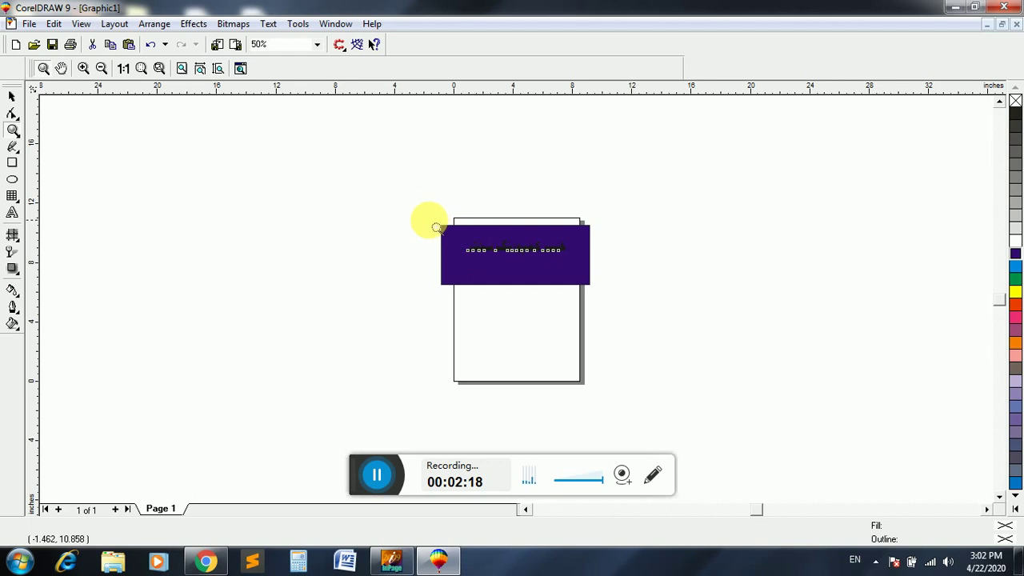
{"action": "left_click_drag", "start_coordinate": [580, 298], "coordinate": [631, 315]}
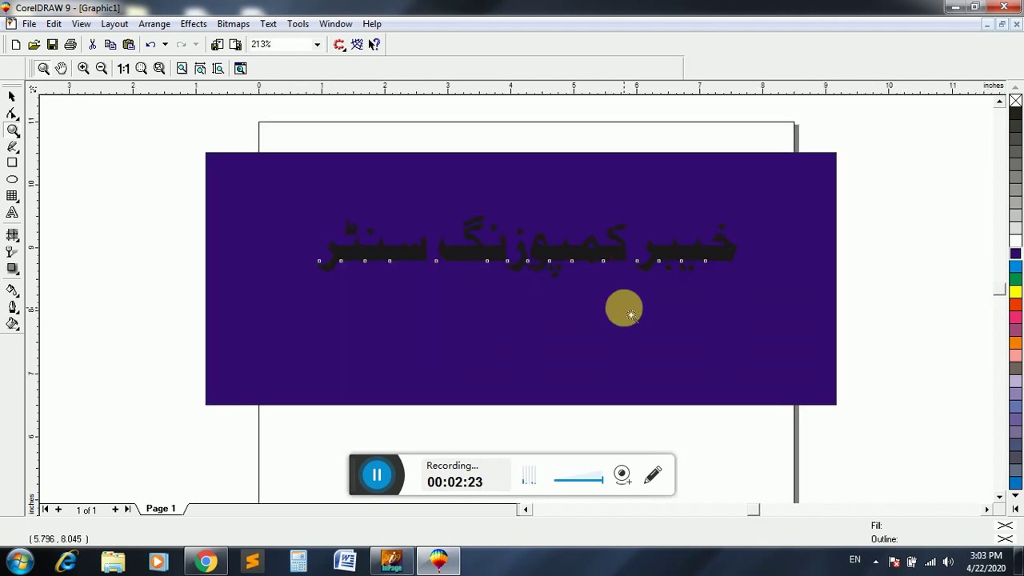
- Enlarge the Urdu title across the banner and fill it white after briefly trying yellow
{"action": "left_click", "coordinate": [12, 97]}
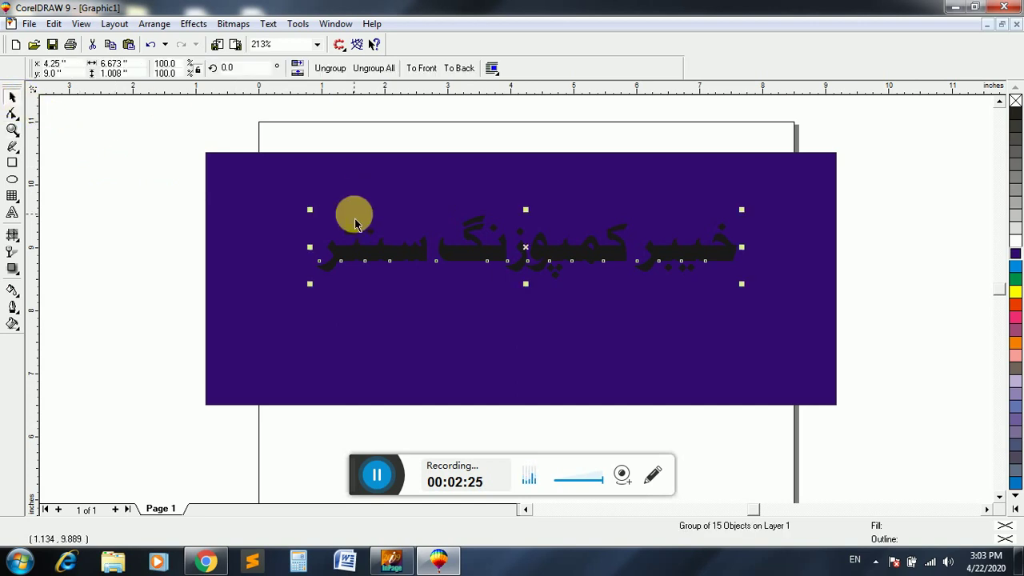
{"action": "left_click_drag", "start_coordinate": [741, 283], "coordinate": [763, 299]}
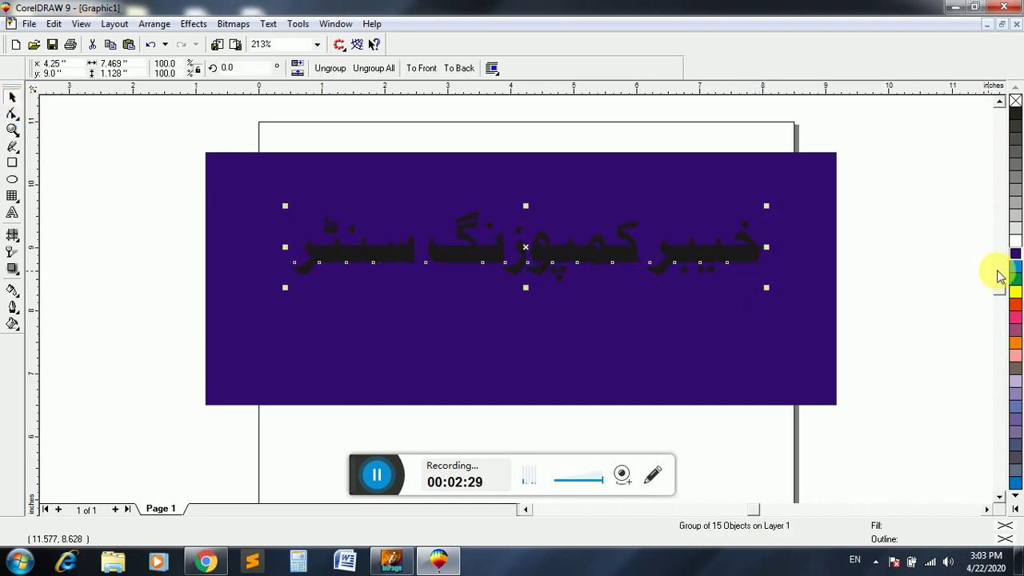
{"action": "left_click", "coordinate": [1015, 242]}
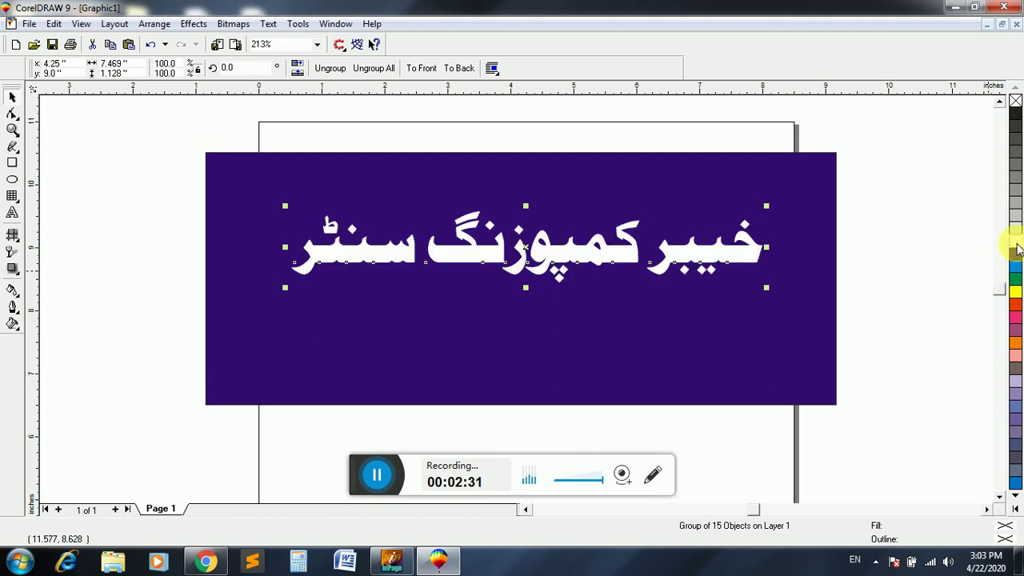
{"action": "left_click", "coordinate": [1016, 294]}
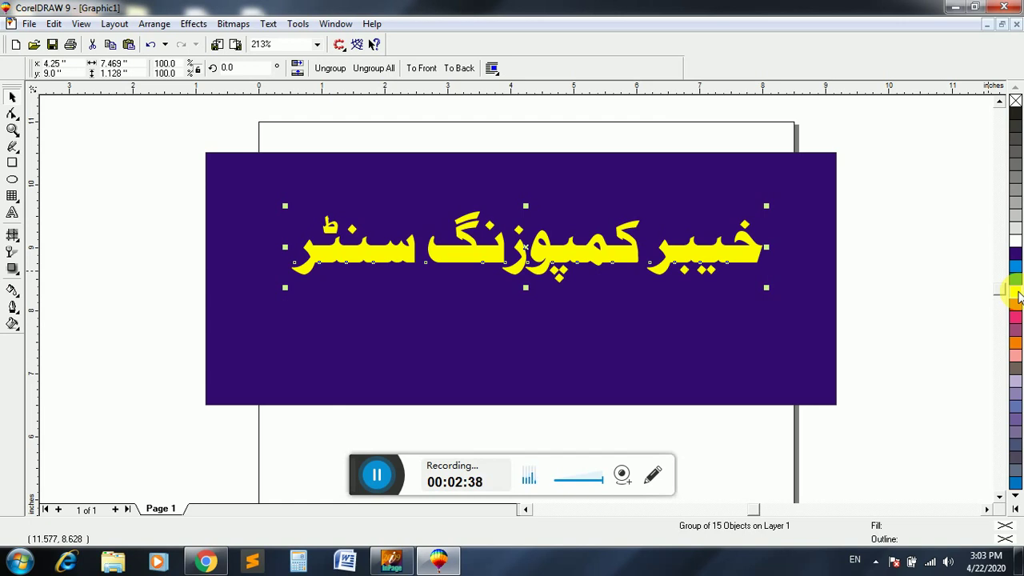
{"action": "left_click", "coordinate": [1016, 240]}
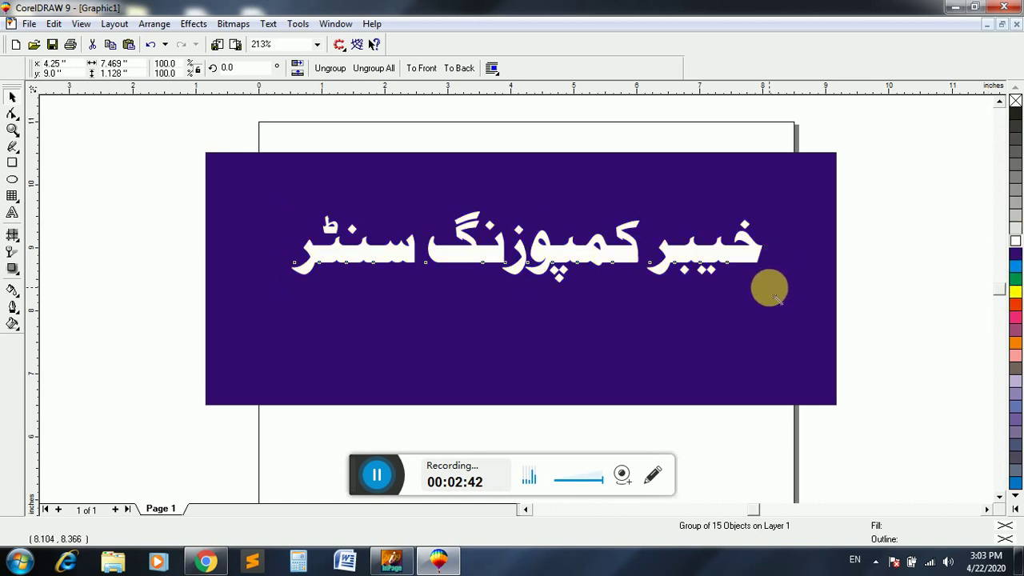
{"action": "mouse_move", "coordinate": [772, 293]}
{"action": "left_mouse_down"}
{"action": "mouse_move", "coordinate": [790, 293]}
{"action": "mouse_move", "coordinate": [765, 269]}
{"action": "mouse_move", "coordinate": [767, 280]}
{"action": "left_mouse_up"}
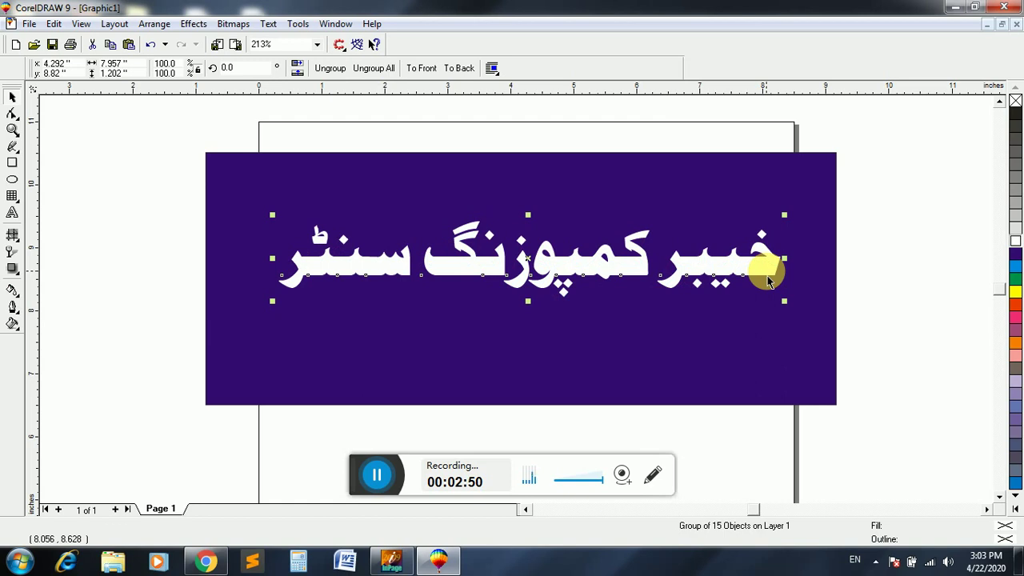
- Give the title a width-6 outline with round corners and caps, behind fill, scaled with image
{"action": "key", "text": "F12"}
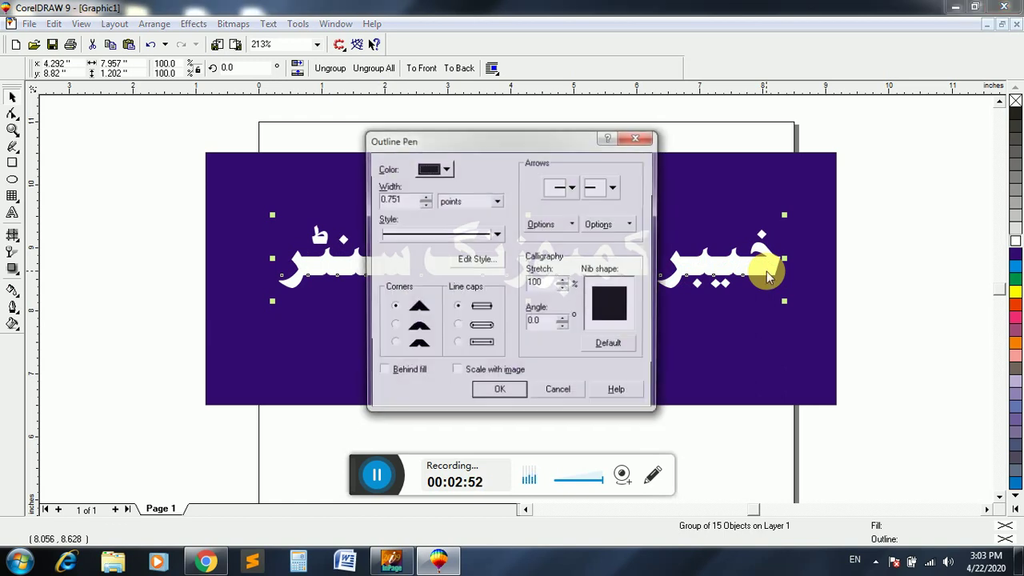
{"action": "left_click", "coordinate": [402, 199]}
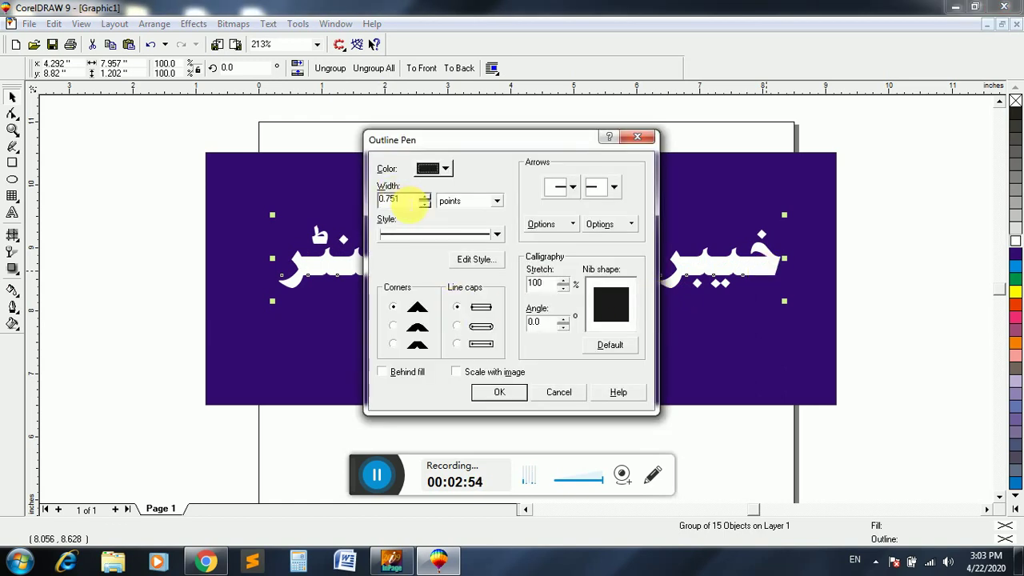
{"action": "left_click_drag", "start_coordinate": [404, 202], "coordinate": [374, 202]}
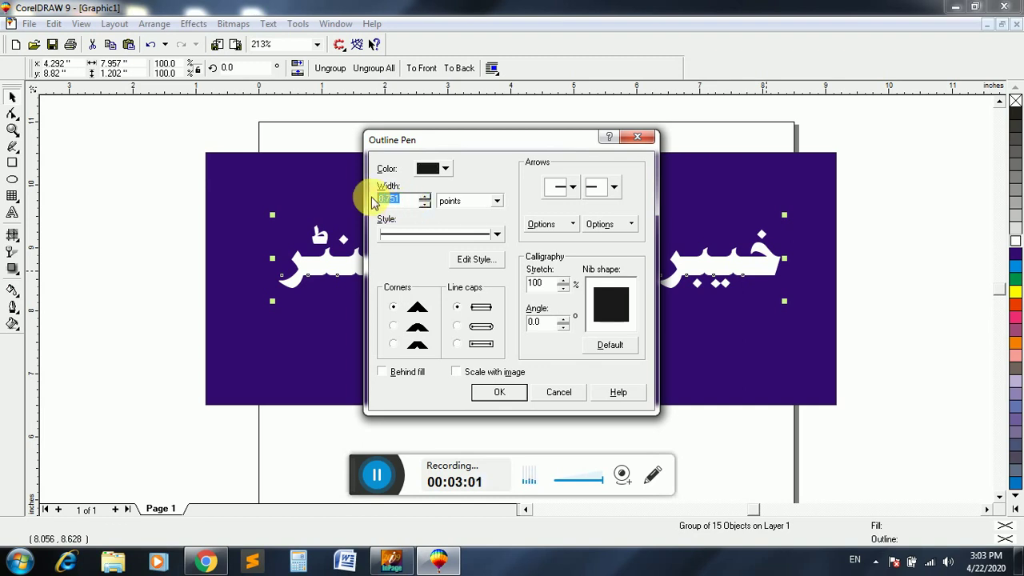
{"action": "type", "text": "6"}
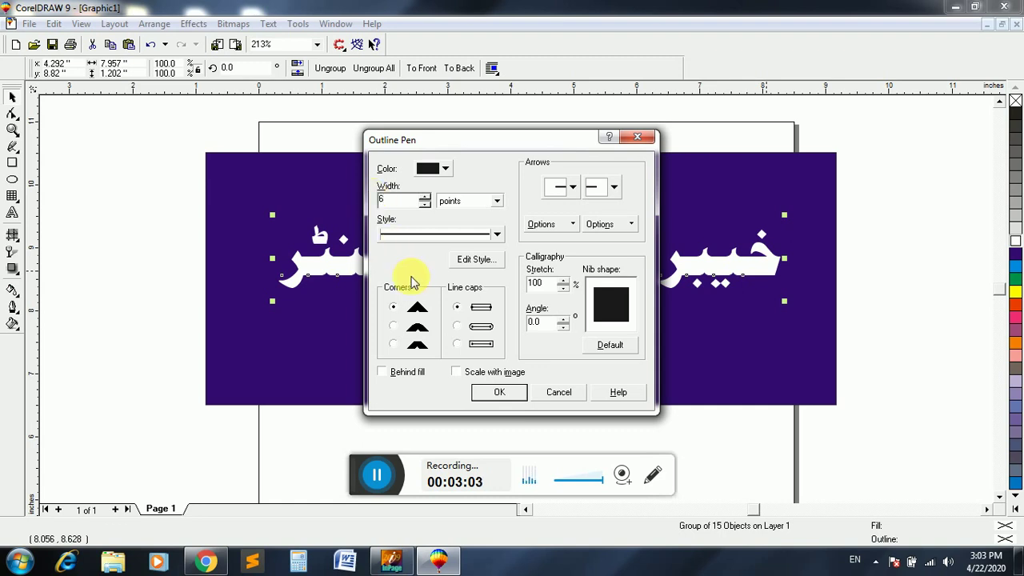
{"action": "left_click", "coordinate": [394, 326]}
{"action": "left_click", "coordinate": [457, 328]}
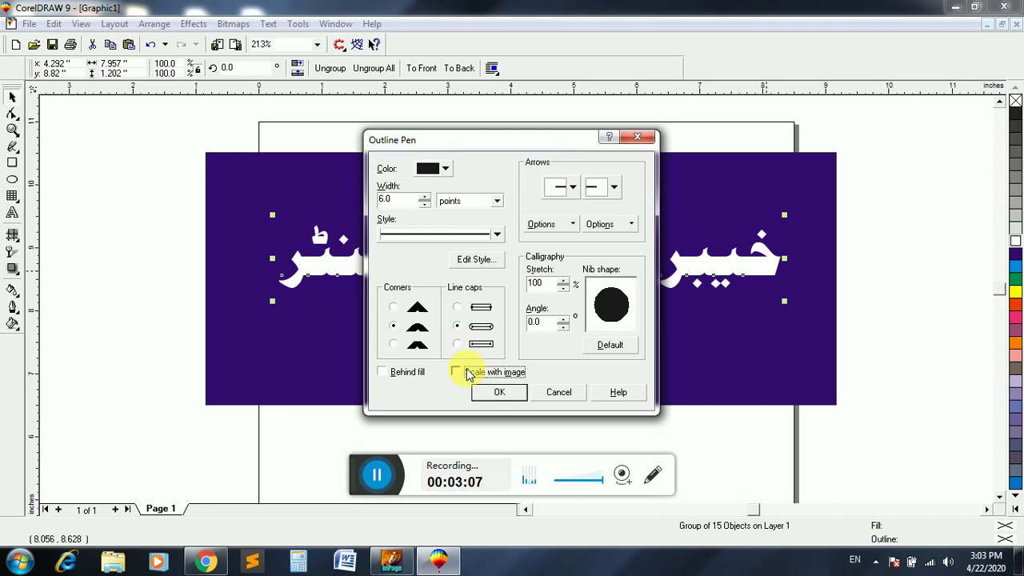
{"action": "left_click", "coordinate": [417, 373]}
{"action": "left_click", "coordinate": [486, 391]}
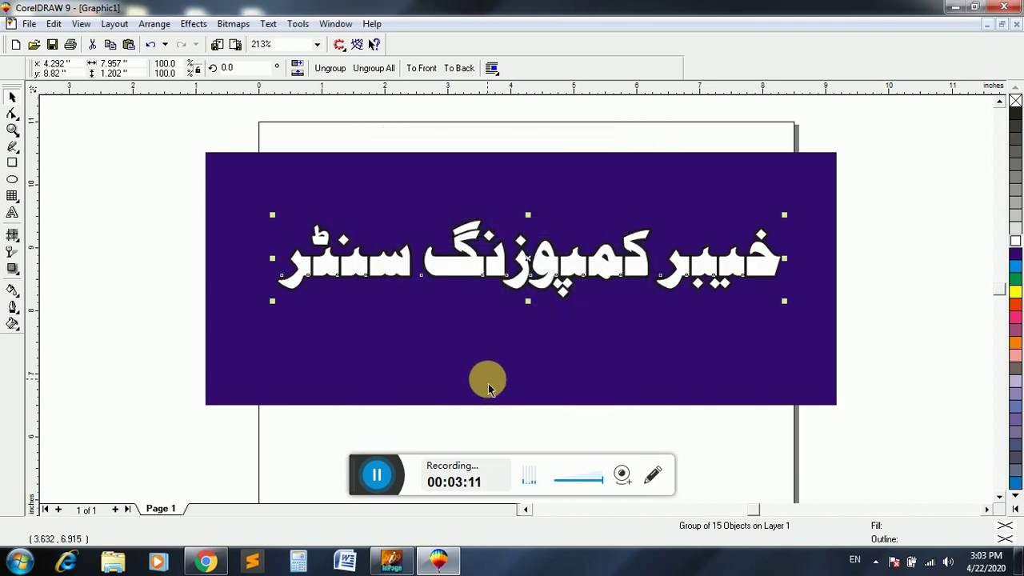
- Recheck the outline width in the Outline Pen settings and apply the revised outline
{"action": "key", "text": "F12"}
{"action": "left_click_drag", "start_coordinate": [389, 201], "coordinate": [334, 198]}
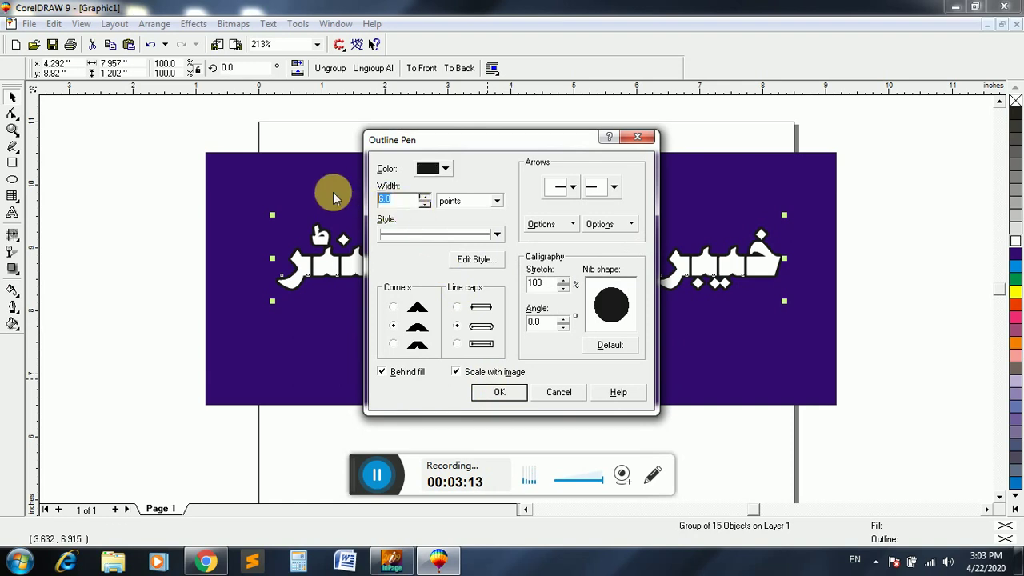
{"action": "key", "text": "Return"}
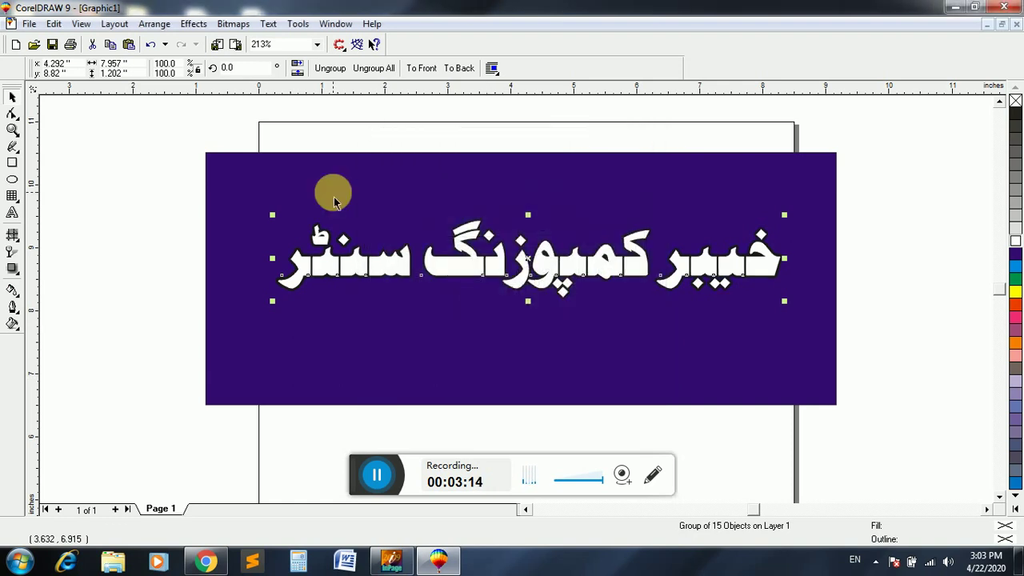
{"action": "key", "text": "F12"}
{"action": "left_click", "coordinate": [406, 201]}
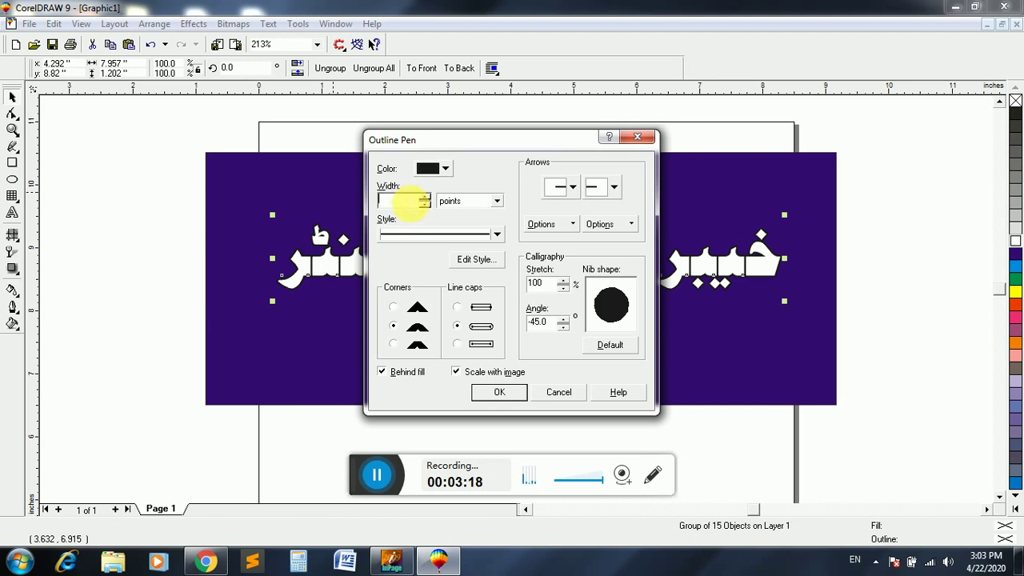
{"action": "key", "text": "Return"}
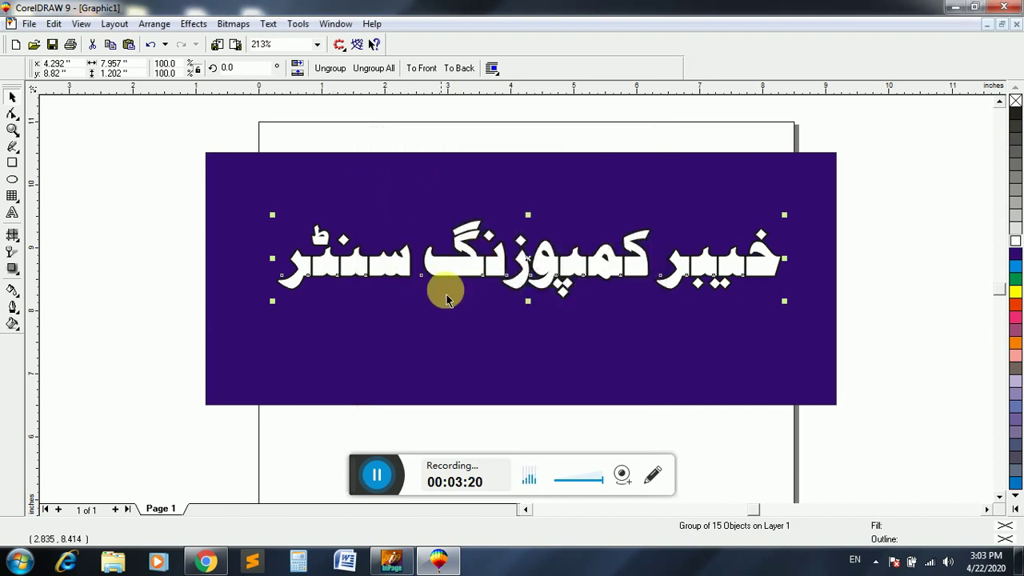
- Weld the Urdu title into one curve via Arrange > Shaping > Weld, leaving source and target originals
{"action": "left_click", "coordinate": [154, 23]}
{"action": "mouse_move", "coordinate": [274, 279]}
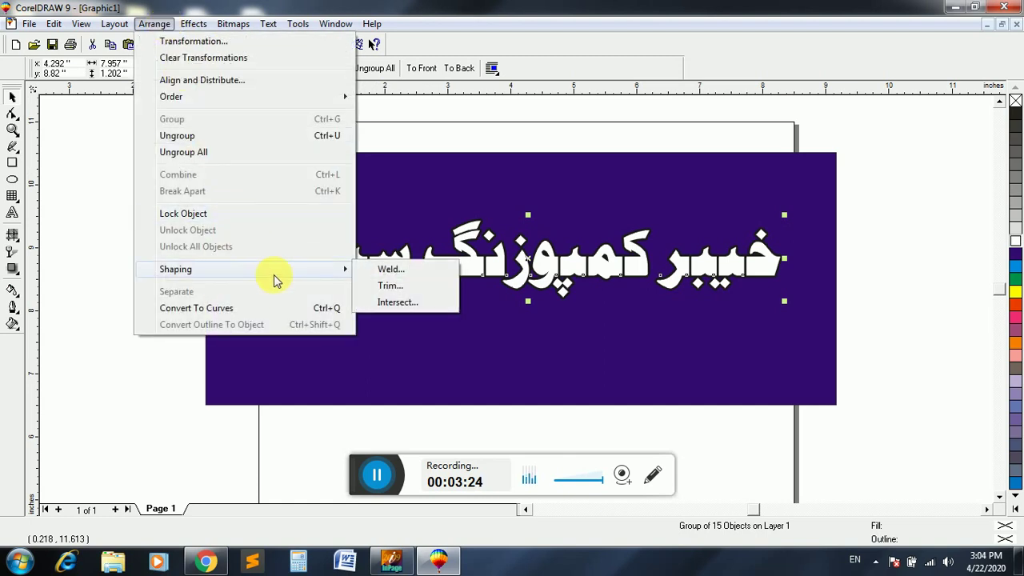
{"action": "left_click", "coordinate": [384, 269]}
{"action": "left_click", "coordinate": [912, 219]}
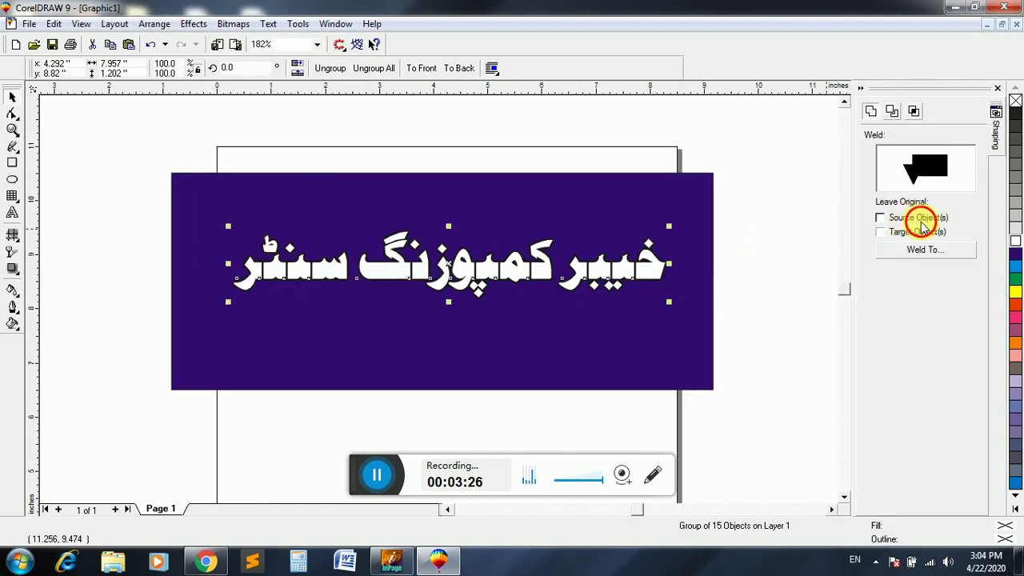
{"action": "left_click", "coordinate": [921, 232]}
{"action": "left_click", "coordinate": [920, 250]}
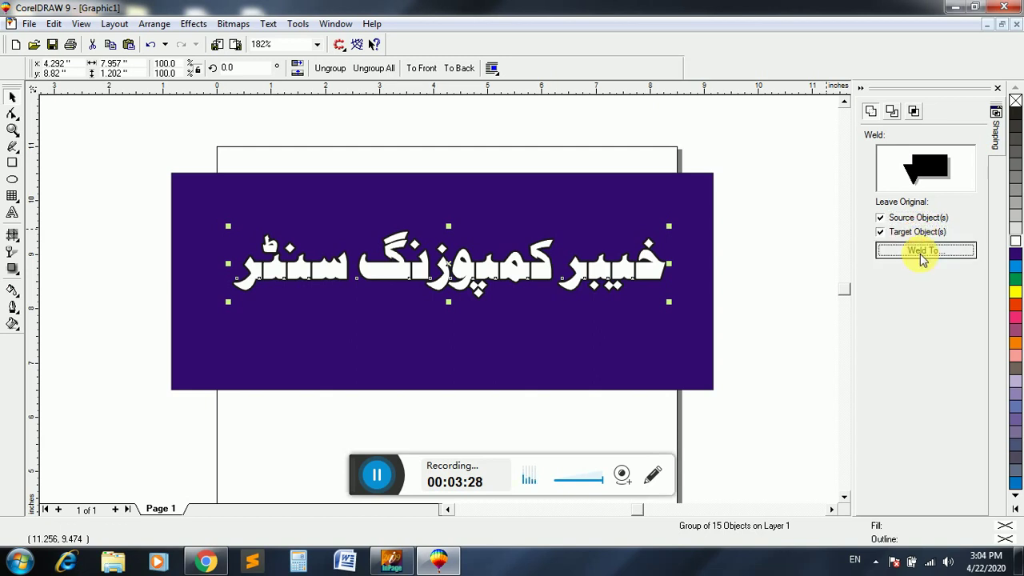
{"action": "left_click", "coordinate": [649, 270]}
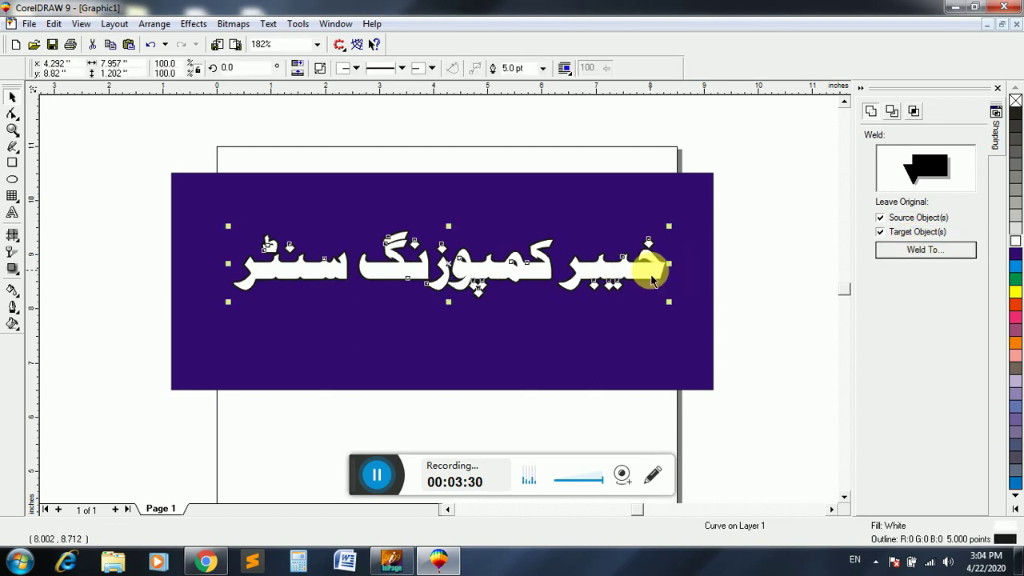
{"action": "left_click", "coordinate": [743, 210]}
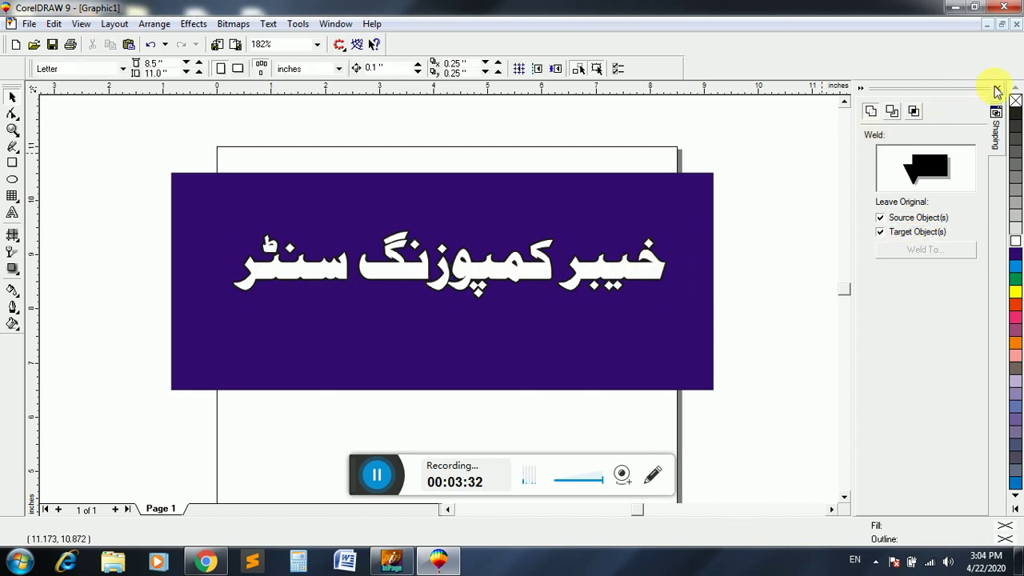
{"action": "left_click", "coordinate": [996, 87]}
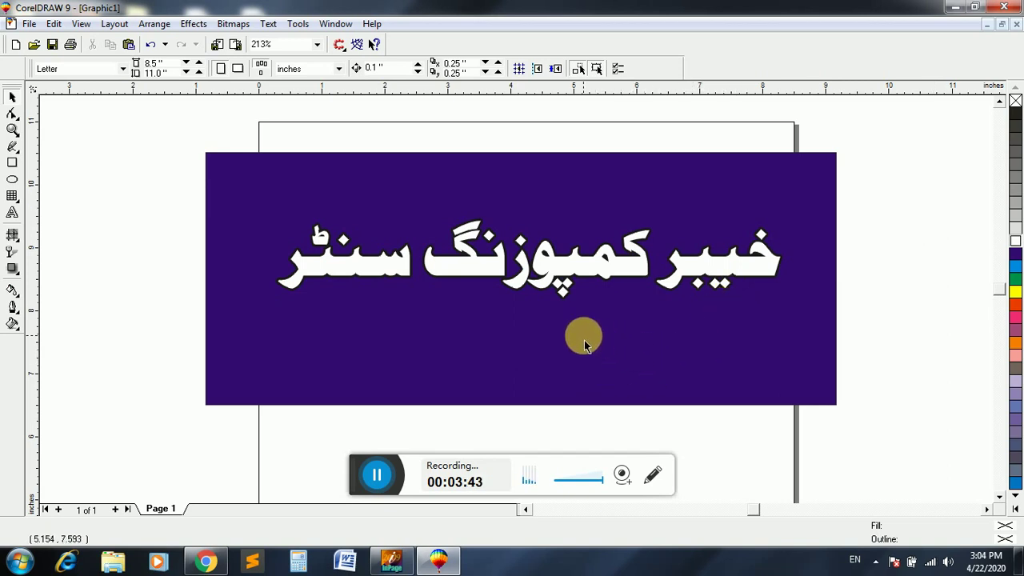
- In InPage, set the old title text to Noori Nastaliq and delete it
{"action": "left_click", "coordinate": [389, 560]}
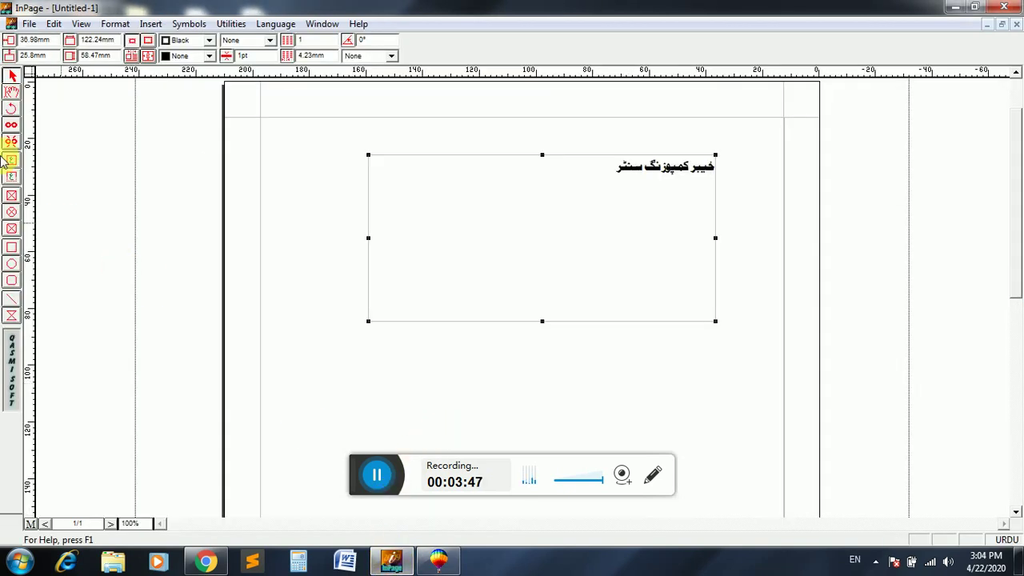
{"action": "left_click", "coordinate": [12, 93]}
{"action": "left_click_drag", "start_coordinate": [499, 171], "coordinate": [848, 141]}
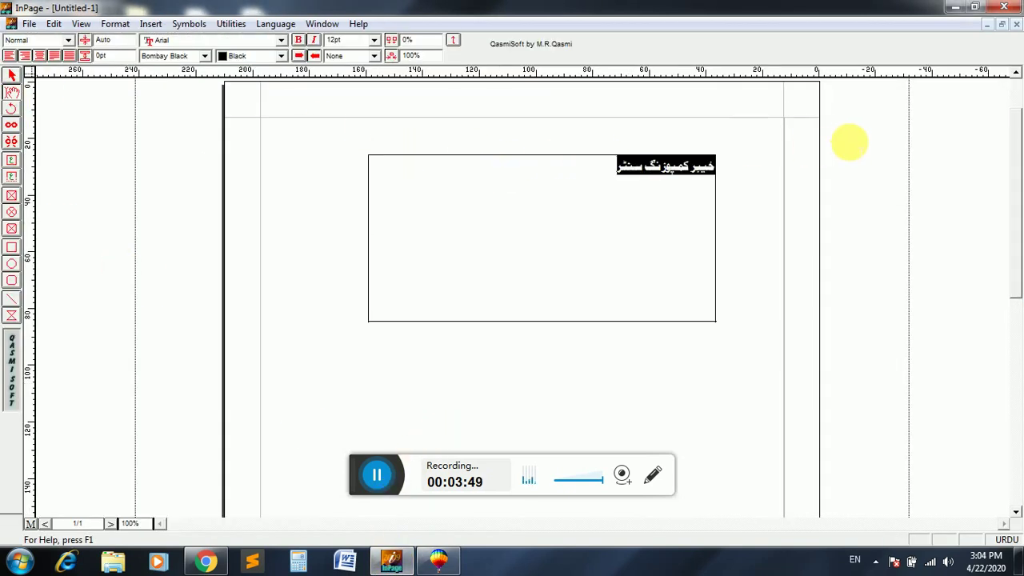
{"action": "left_click", "coordinate": [196, 56]}
{"action": "left_click", "coordinate": [197, 68]}
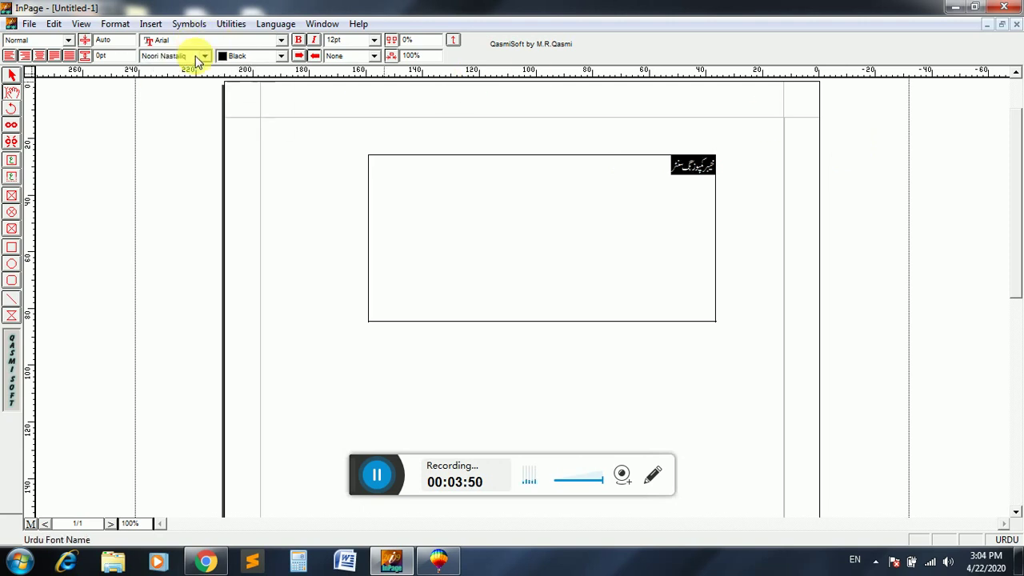
{"action": "left_click", "coordinate": [197, 56]}
{"action": "left_click", "coordinate": [232, 71]}
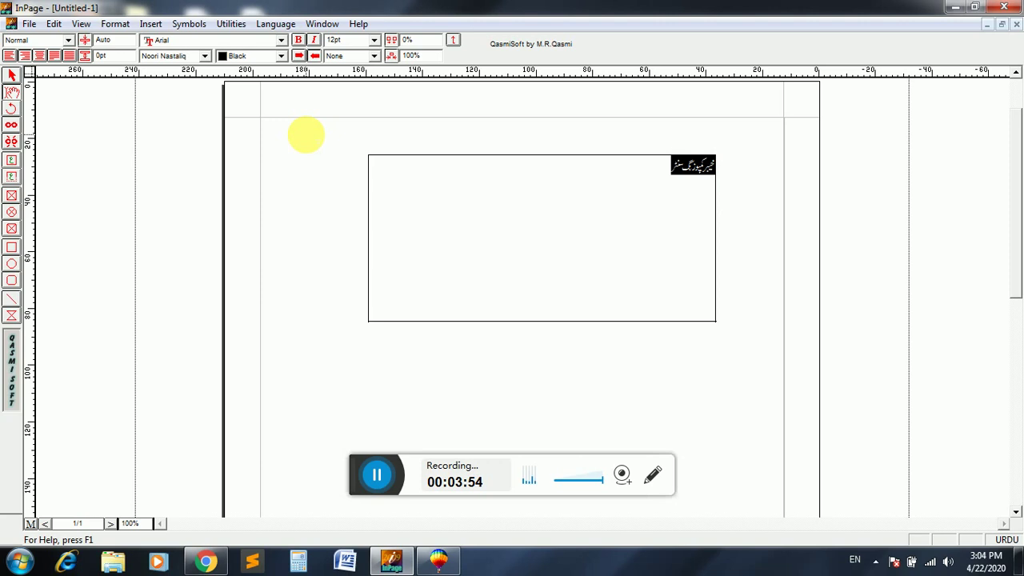
{"action": "key", "text": "Delete"}
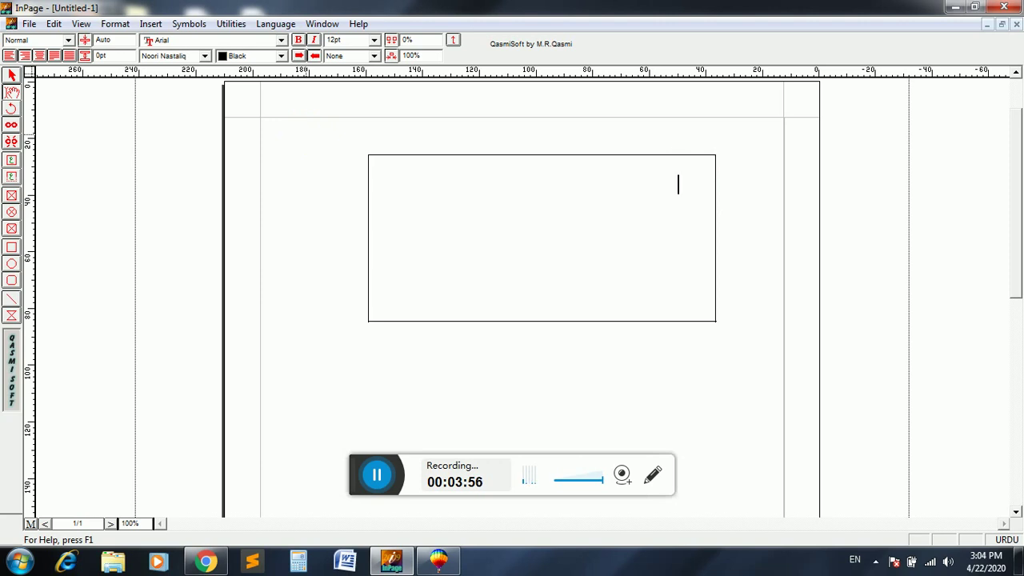
- Type the Urdu tagline for composing, photostat, printing and graphic designing, then select its text box
{"action": "type", "text": "ق"}
{"action": "type", "text": "نٹس"}
{"action": "type", "text": " کمپیو"}
{"action": "key", "text": "BackSpace"}
{"action": "key", "text": "BackSpace"}
{"action": "key", "text": "BackSpace"}
{"action": "key", "text": "BackSpace"}
{"action": "key", "text": "BackSpace"}
{"action": "key", "text": "BackSpace"}
{"action": "key", "text": "BackSpace"}
{"action": "type", "text": "مپ"}
{"action": "type", "text": "یو"}
{"action": "type", "text": "زنگ"}
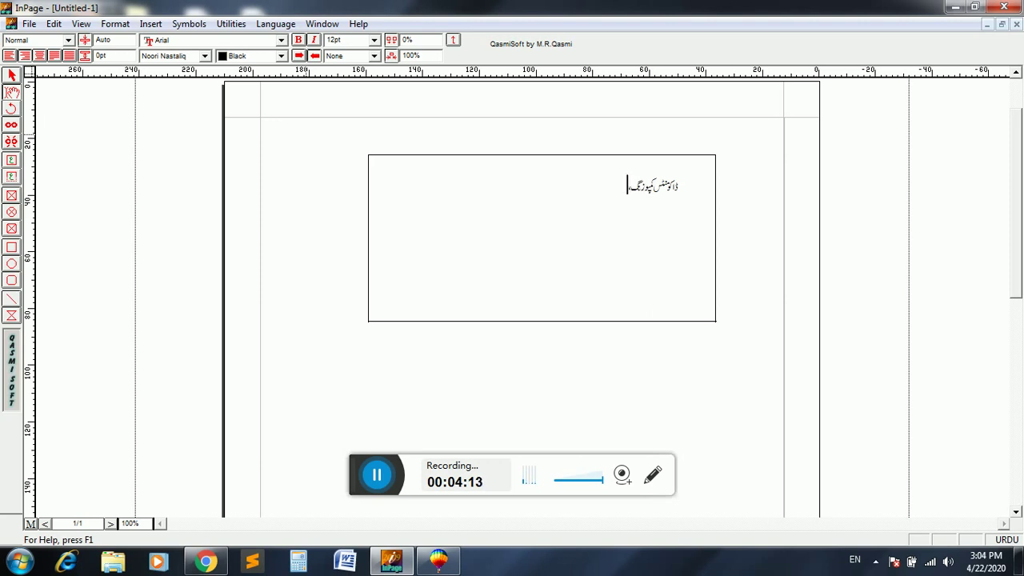
{"action": "type", "text": "،فوٹوسٹیٹ، پرنٹنگ، گرافکس"}
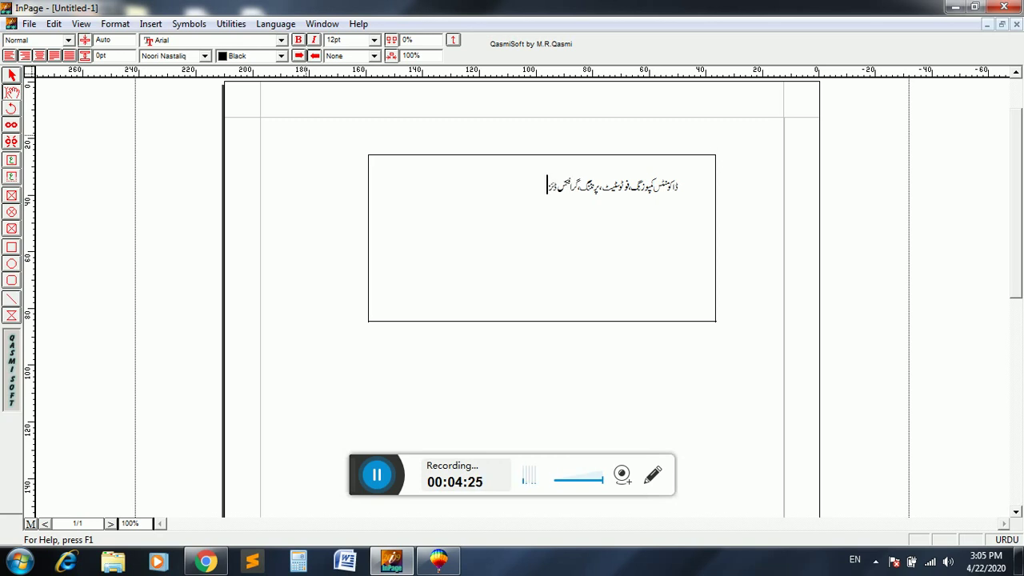
{"action": "type", "text": " ڈیزا"}
{"action": "key", "text": "BackSpace"}
{"action": "type", "text": "ائننگ"}
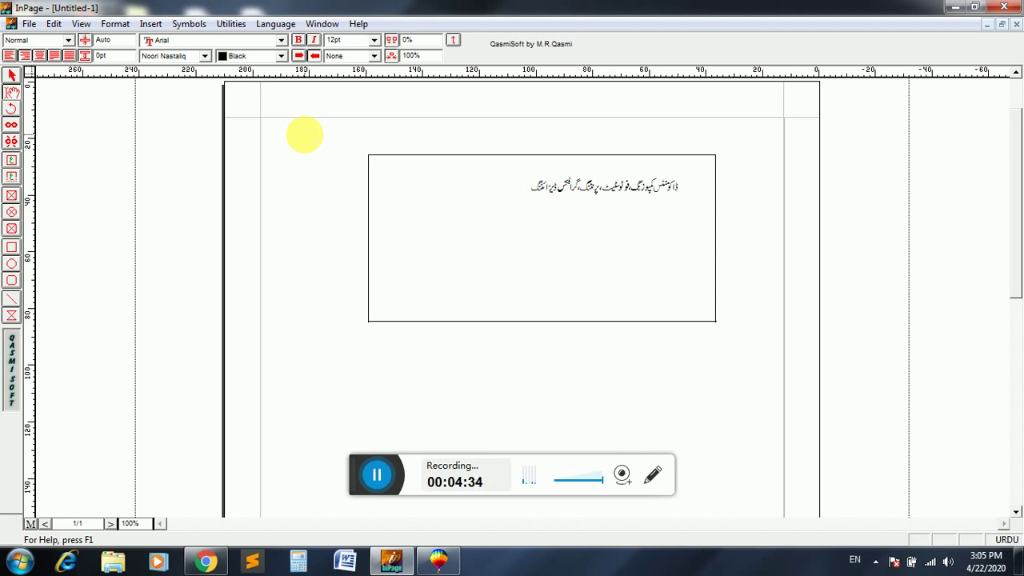
{"action": "type", "text": "کیلئے تشر"}
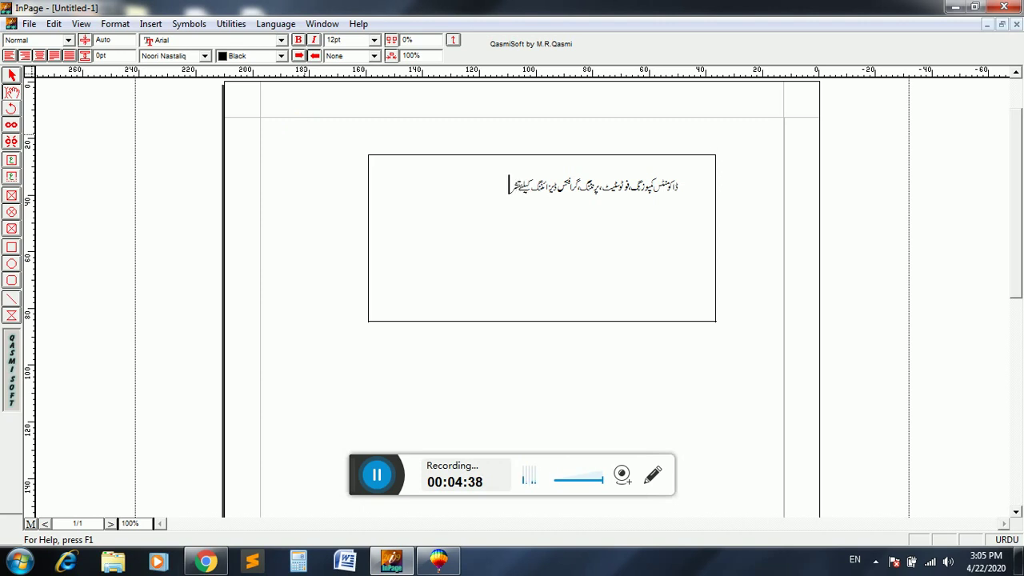
{"action": "type", "text": "یف لائیں۔"}
{"action": "left_click", "coordinate": [14, 76]}
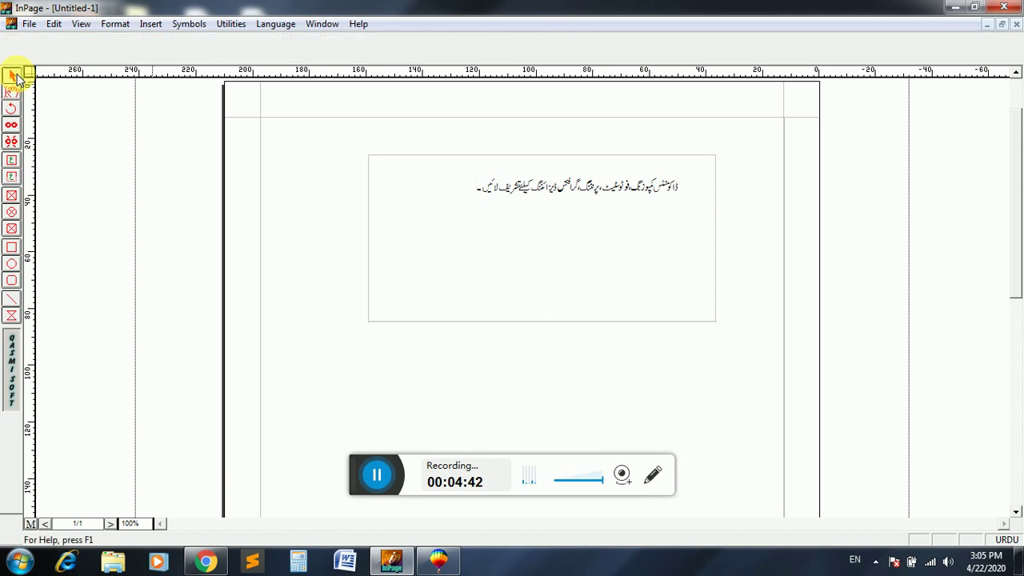
{"action": "left_click", "coordinate": [495, 202]}
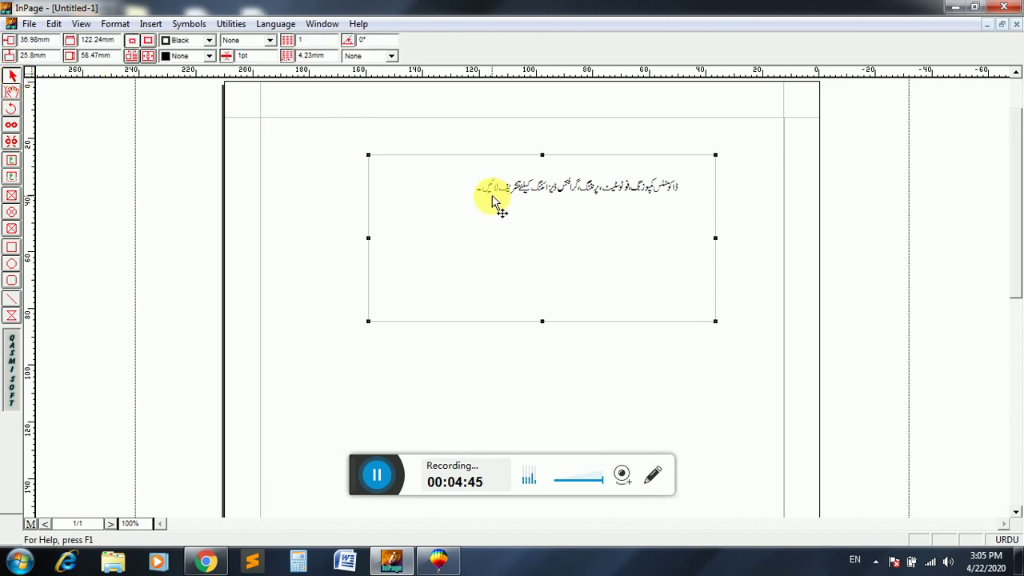
- Back in CorelDRAW, zoom and scroll until the whole banner is in view
{"action": "left_click", "coordinate": [439, 560]}
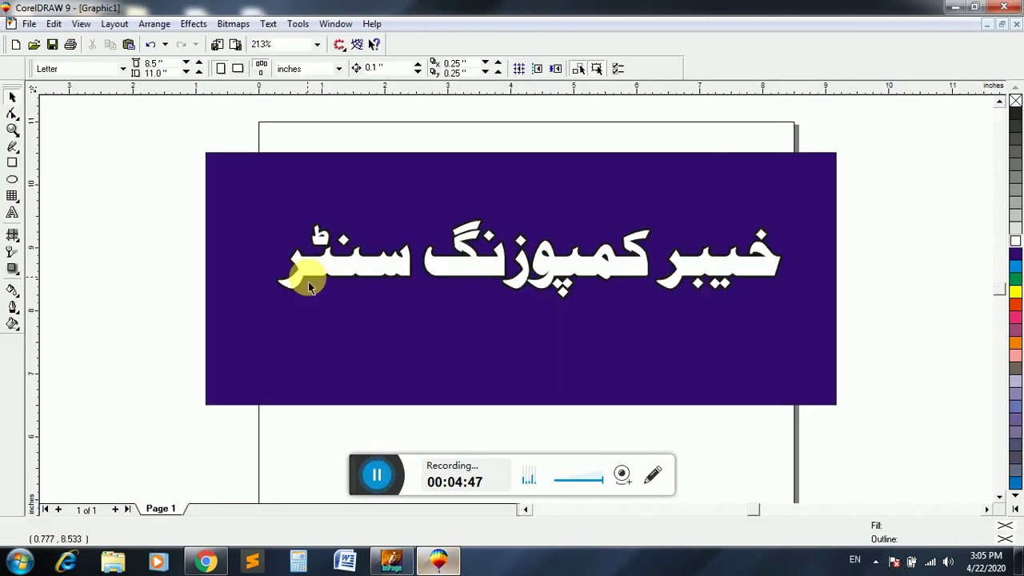
{"action": "left_click", "coordinate": [13, 129]}
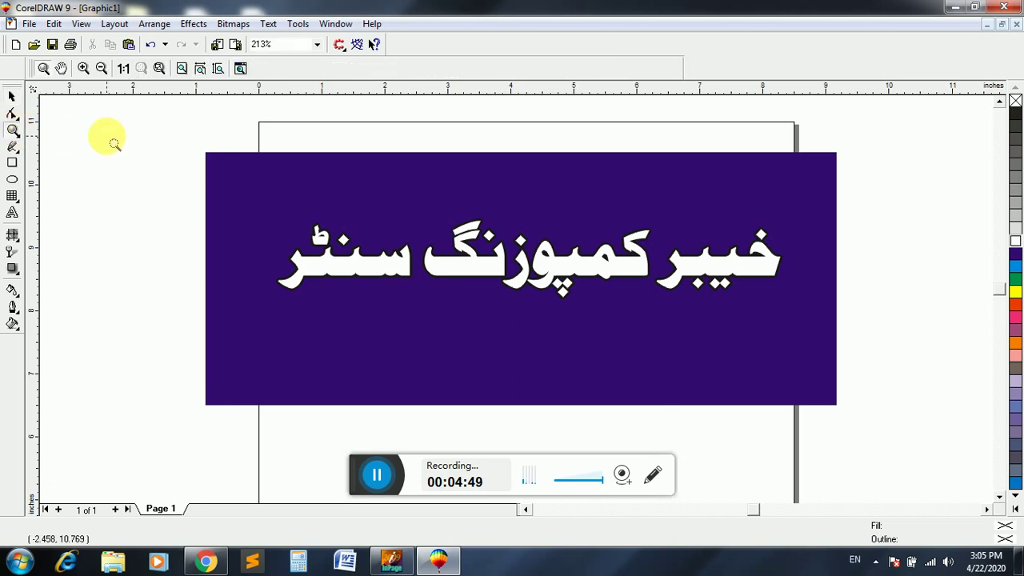
{"action": "left_click", "coordinate": [115, 144]}
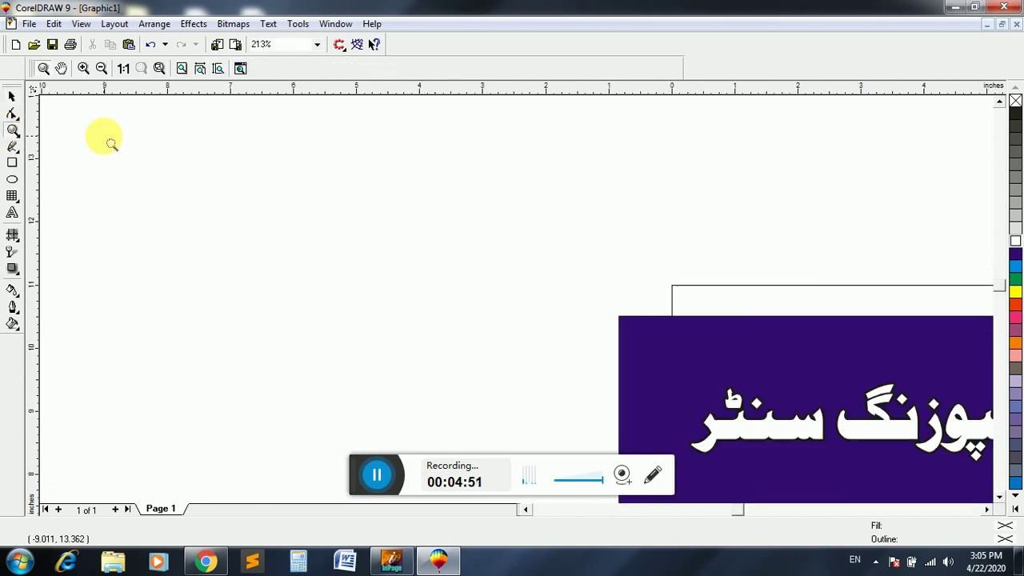
{"action": "left_click", "coordinate": [111, 144]}
{"action": "right_click", "coordinate": [111, 144]}
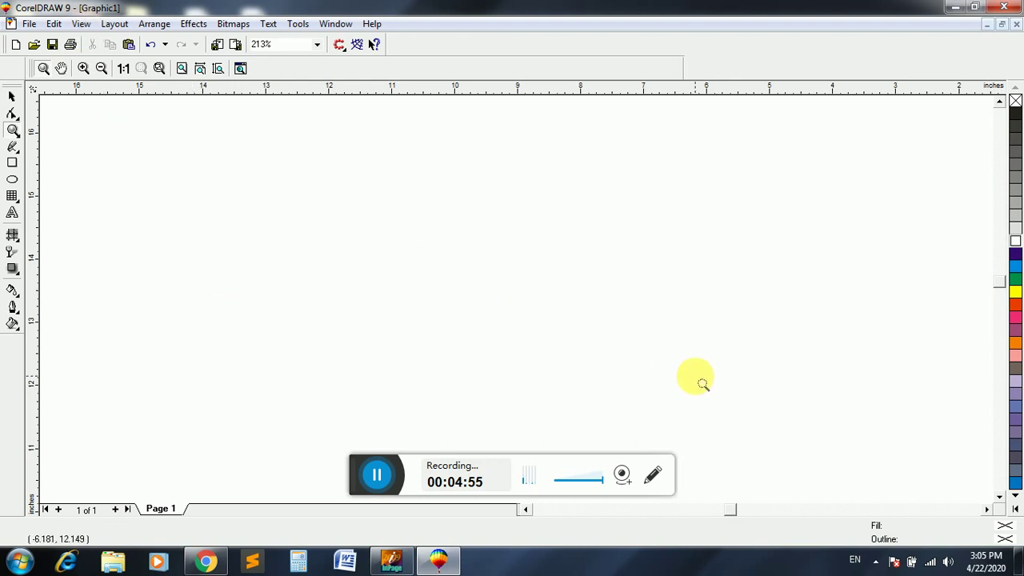
{"action": "left_click", "coordinate": [988, 510]}
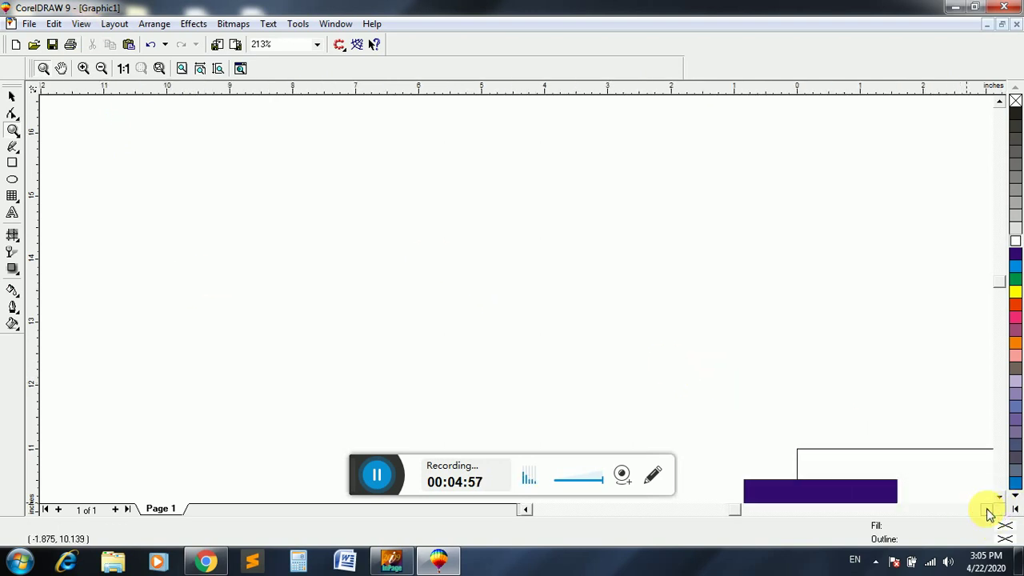
{"action": "left_click", "coordinate": [990, 510]}
{"action": "left_click", "coordinate": [1000, 497]}
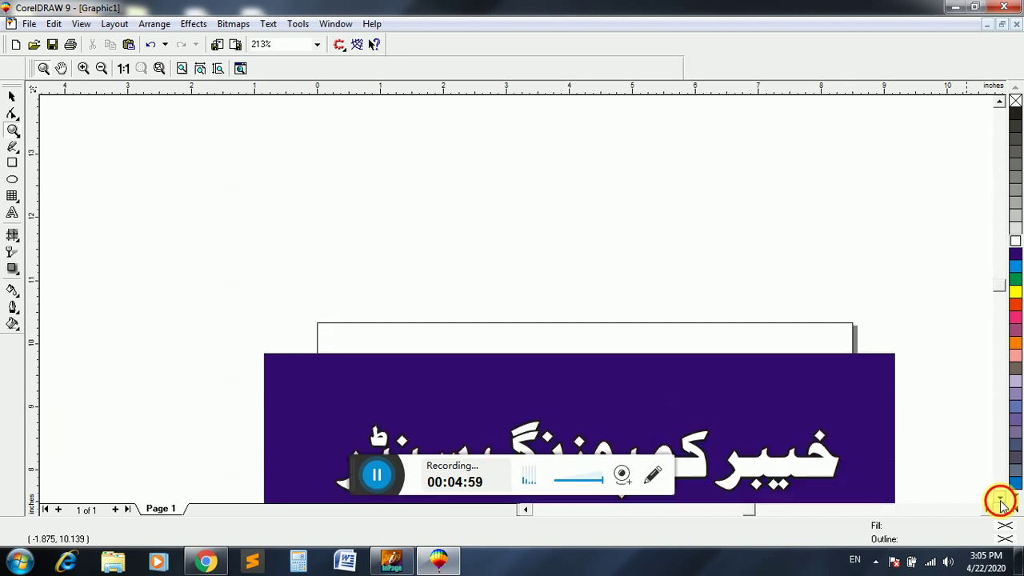
{"action": "left_click", "coordinate": [999, 497]}
{"action": "left_click", "coordinate": [1000, 497]}
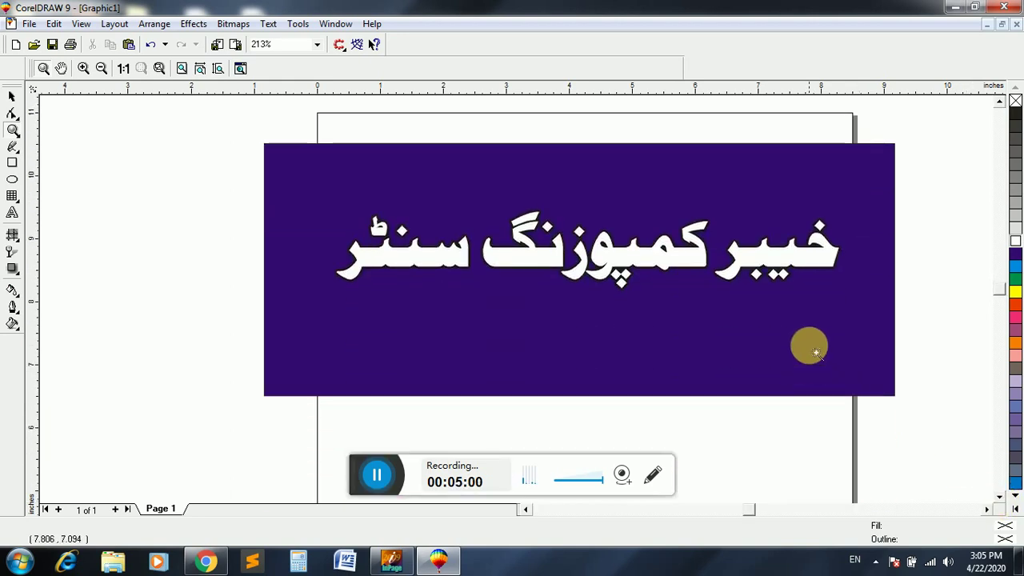
{"action": "right_click", "coordinate": [812, 351]}
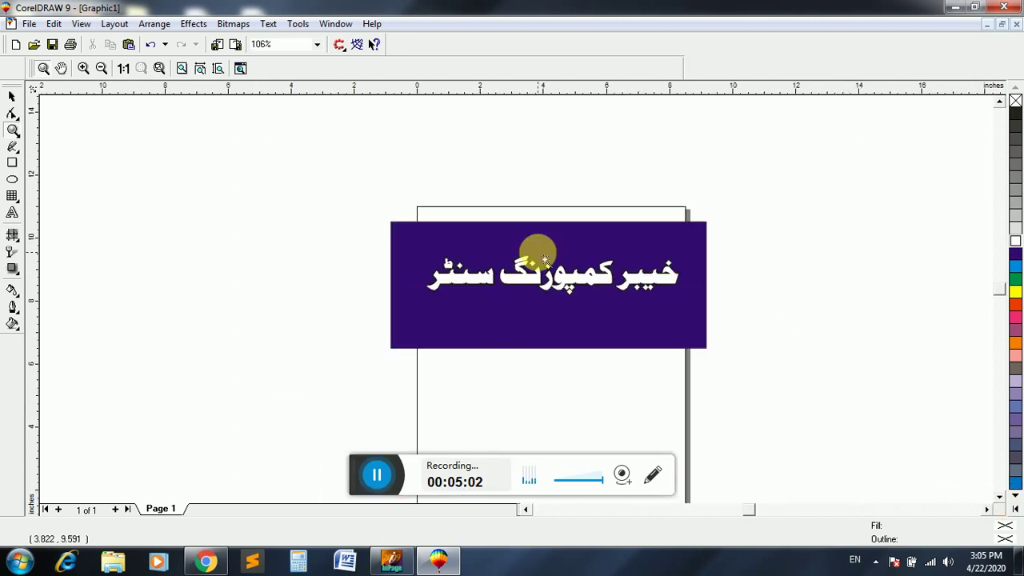
- Paste the Urdu tagline and zoom out to see the whole pasted group
{"action": "key", "text": "ctrl+v"}
{"action": "right_click", "coordinate": [444, 267]}
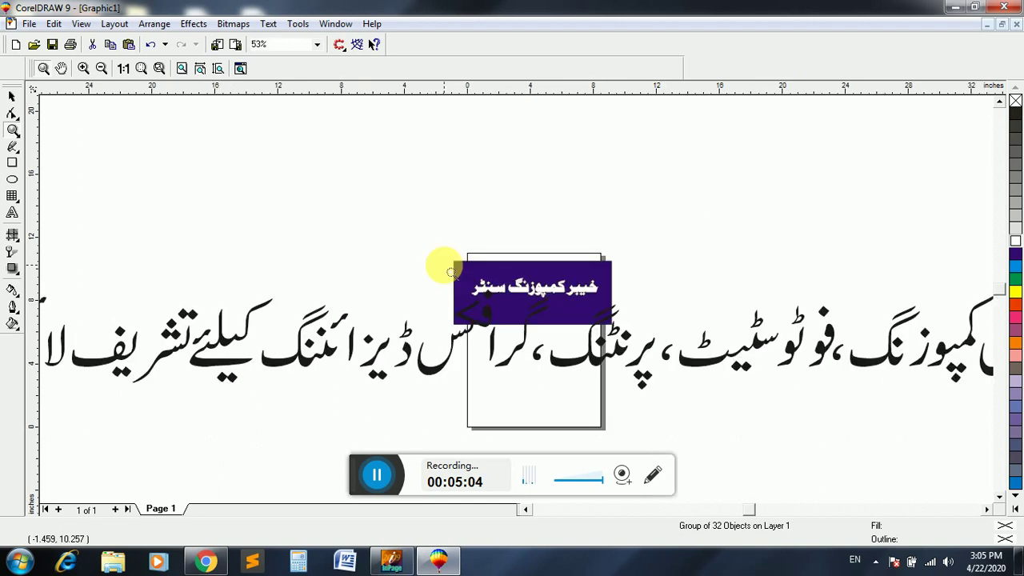
{"action": "right_click", "coordinate": [158, 194]}
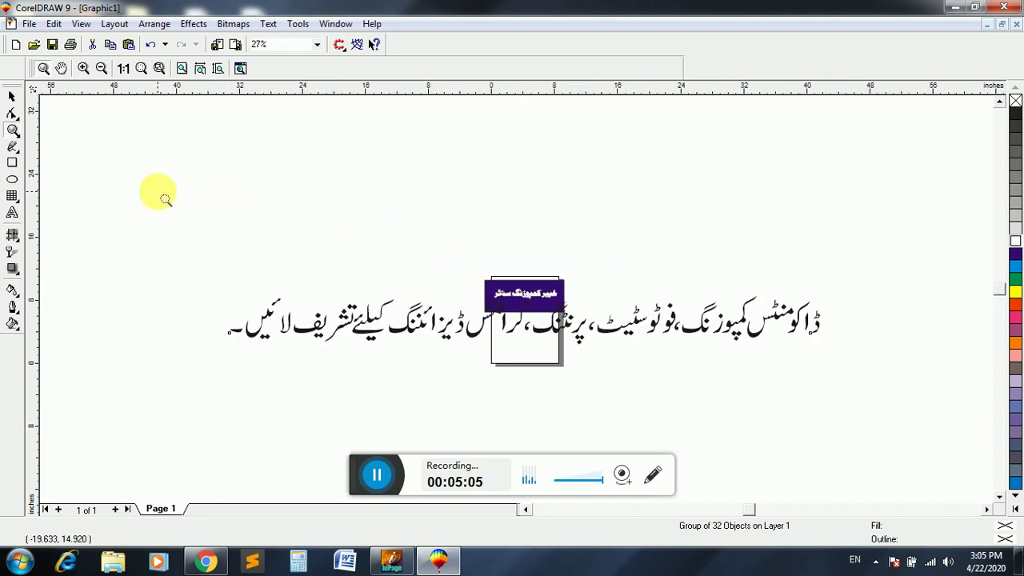
{"action": "left_click", "coordinate": [12, 96]}
- Shrink the tagline to about 8.9 inches wide, nudge it onto the banner below the title, and zoom in
{"action": "left_click_drag", "start_coordinate": [662, 342], "coordinate": [661, 374]}
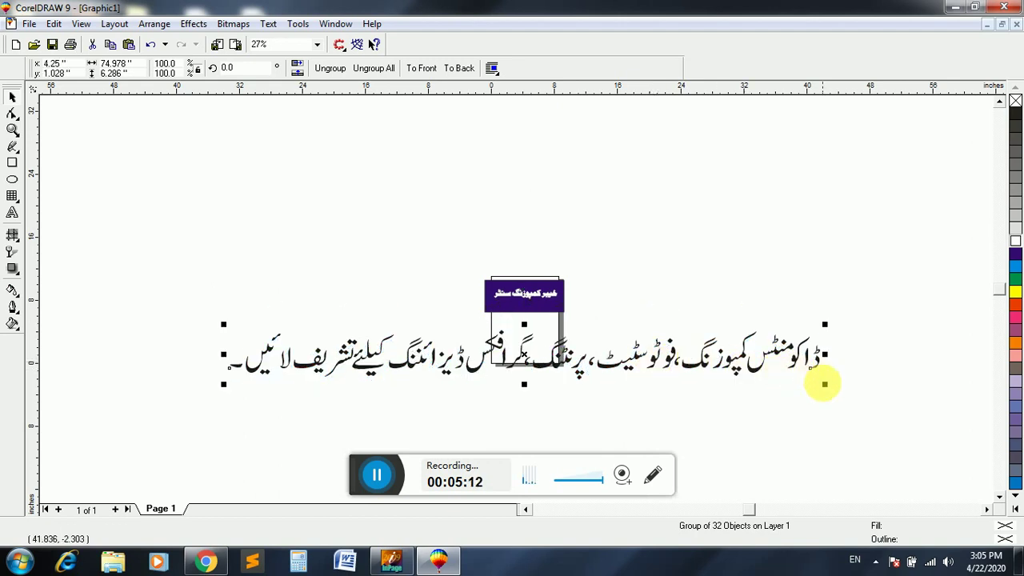
{"action": "left_click_drag", "start_coordinate": [825, 383], "coordinate": [618, 387]}
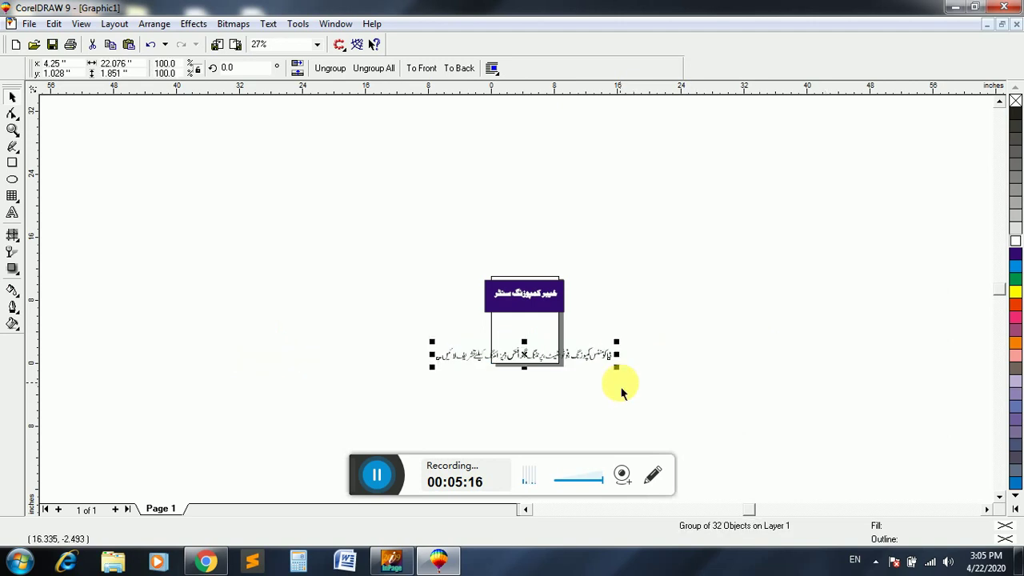
{"action": "key", "text": "Up"}
{"action": "key", "text": "Up"}
{"action": "key", "text": "Up"}
{"action": "key", "text": "Up"}
{"action": "key", "text": "Up"}
{"action": "key", "text": "Up"}
{"action": "key", "text": "Up"}
{"action": "key", "text": "Up"}
{"action": "key", "text": "Up"}
{"action": "key", "text": "Up"}
{"action": "key", "text": "Up"}
{"action": "key", "text": "Up"}
{"action": "key", "text": "Up"}
{"action": "key", "text": "Up"}
{"action": "key", "text": "Up"}
{"action": "key", "text": "Up"}
{"action": "key", "text": "Up"}
{"action": "key", "text": "Up"}
{"action": "key", "text": "Up"}
{"action": "key", "text": "Up"}
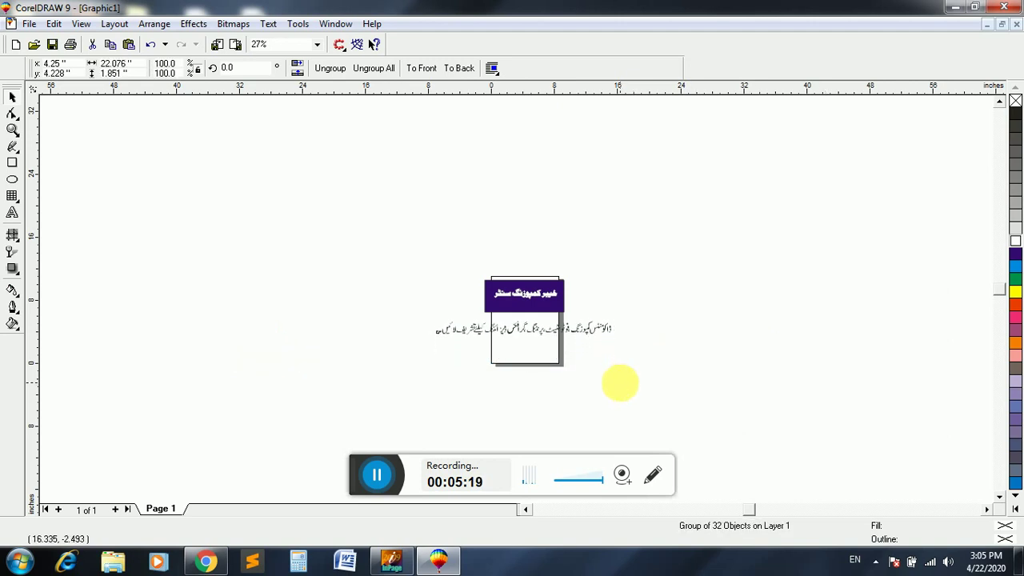
{"action": "left_click_drag", "start_coordinate": [626, 348], "coordinate": [567, 347]}
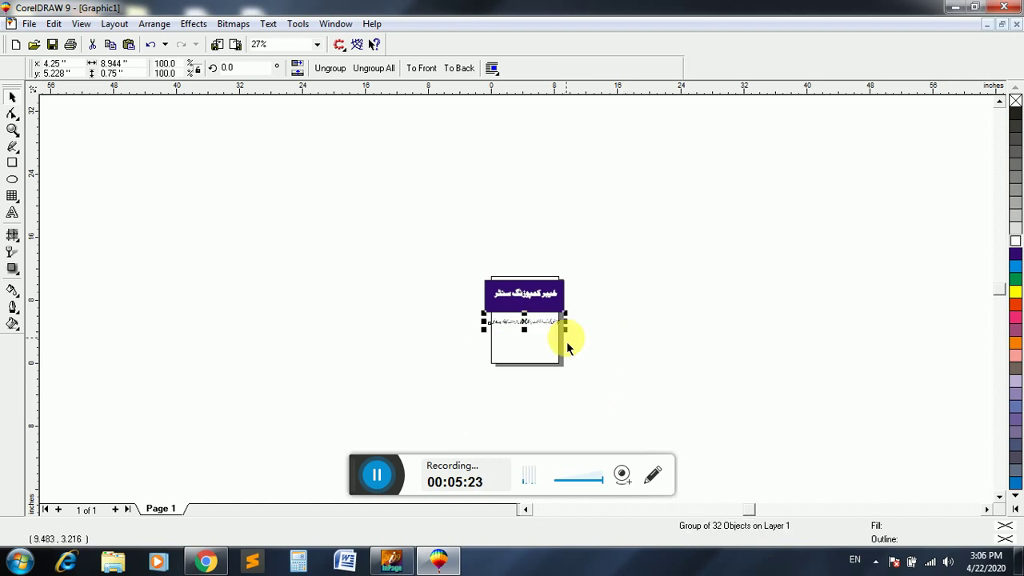
{"action": "key", "text": "Up"}
{"action": "key", "text": "Up"}
{"action": "key", "text": "Up"}
{"action": "key", "text": "Up"}
{"action": "key", "text": "Up"}
{"action": "key", "text": "Up"}
{"action": "key", "text": "Up"}
{"action": "key", "text": "Up"}
{"action": "key", "text": "Up"}
{"action": "key", "text": "Up"}
{"action": "key", "text": "Up"}
{"action": "key", "text": "Up"}
{"action": "key", "text": "Up"}
{"action": "key", "text": "Up"}
{"action": "key", "text": "Up"}
{"action": "key", "text": "Up"}
{"action": "key", "text": "Up"}
{"action": "key", "text": "Up"}
{"action": "key", "text": "Up"}
{"action": "key", "text": "Up"}
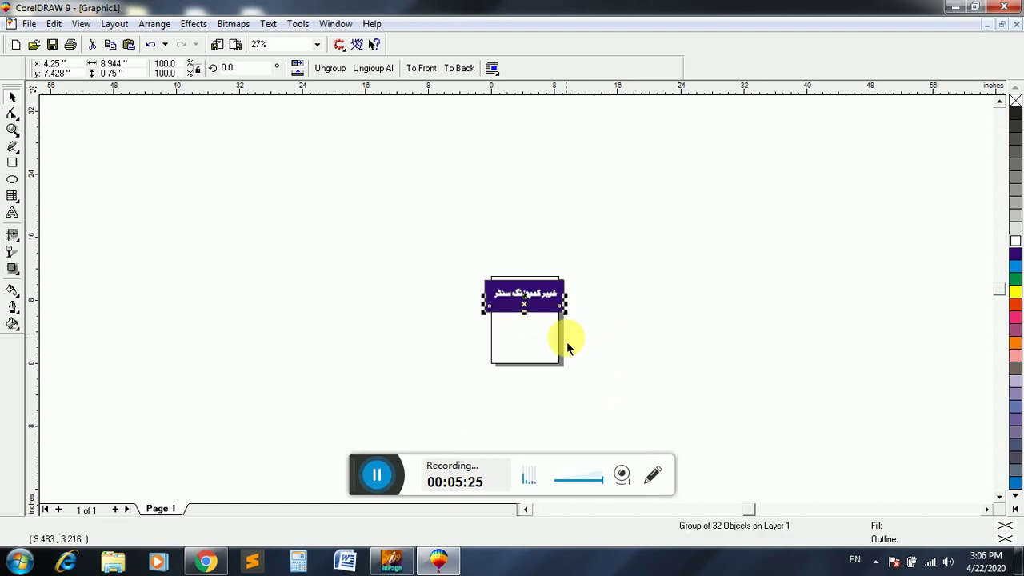
{"action": "key", "text": "Up"}
{"action": "left_click", "coordinate": [12, 130]}
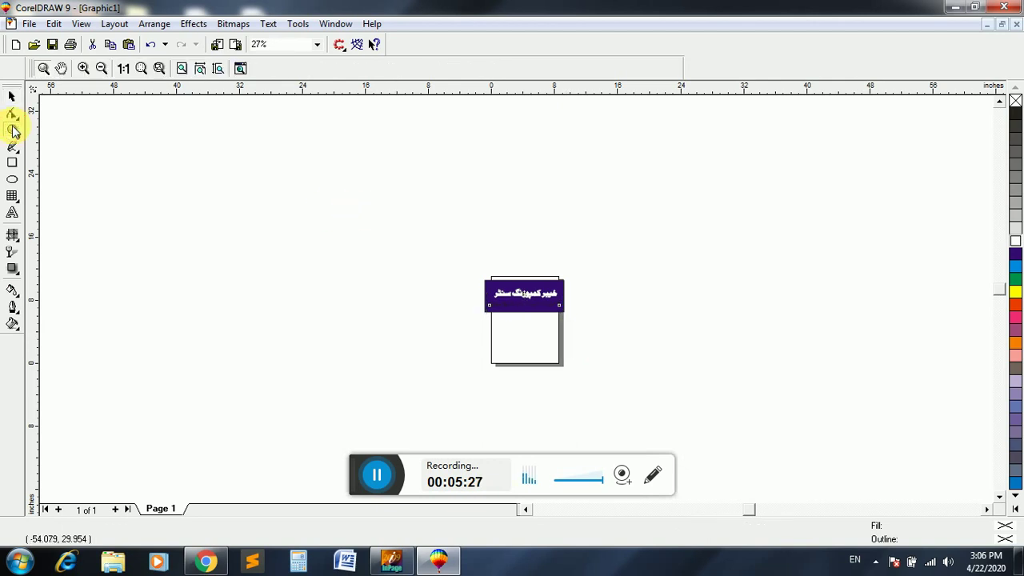
{"action": "left_click_drag", "start_coordinate": [478, 276], "coordinate": [578, 321]}
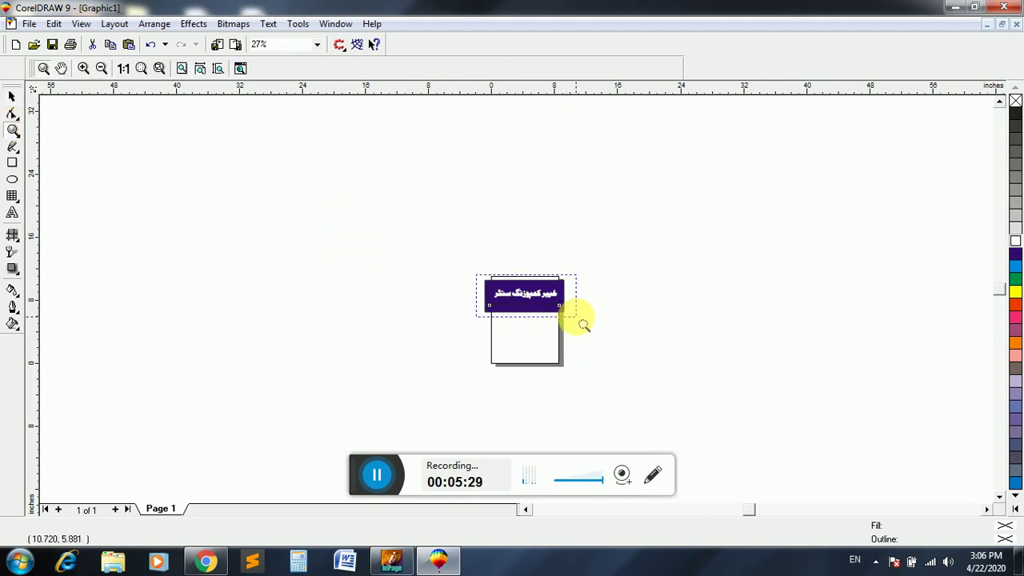
{"action": "left_click", "coordinate": [13, 96]}
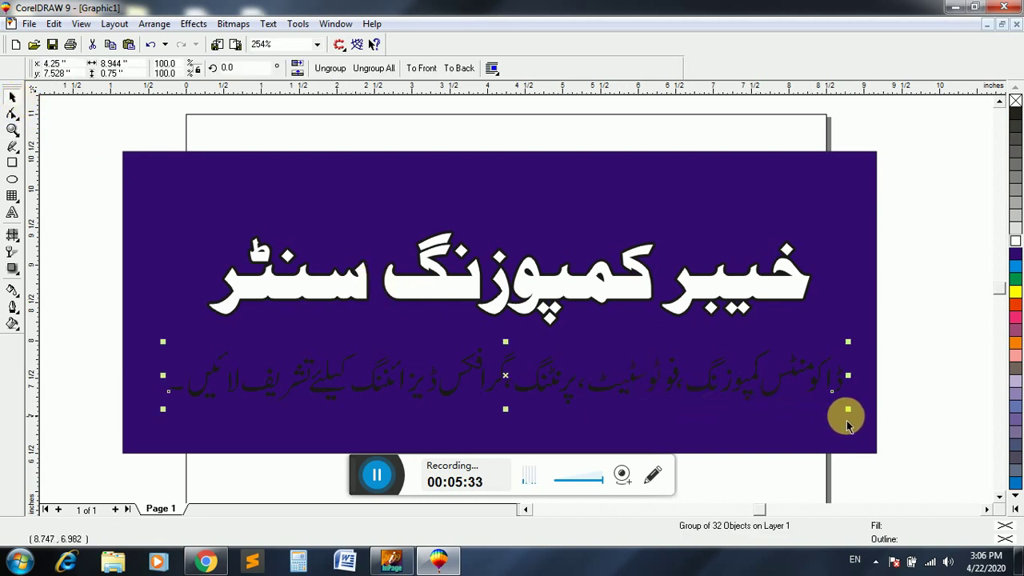
- Narrow the tagline to about 7.14 inches, colour it yellow, and raise it slightly
{"action": "left_click_drag", "start_coordinate": [848, 410], "coordinate": [796, 424]}
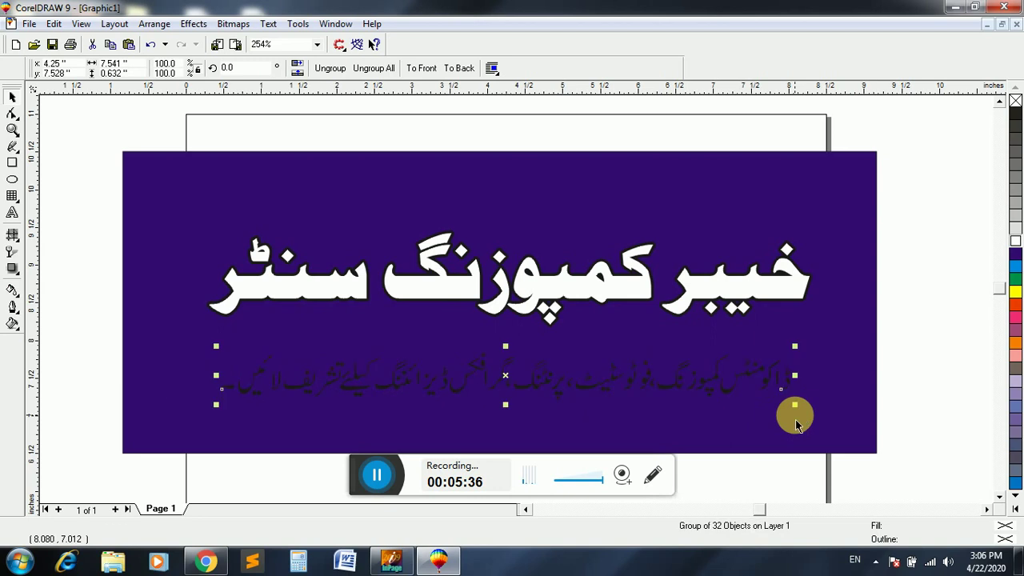
{"action": "left_click_drag", "start_coordinate": [795, 407], "coordinate": [788, 424]}
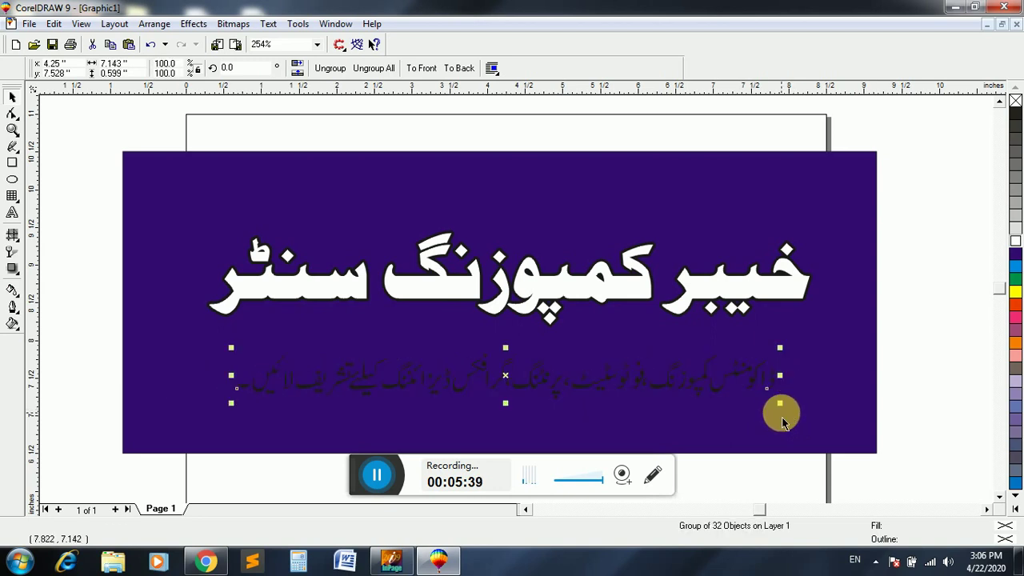
{"action": "left_click", "coordinate": [1015, 292]}
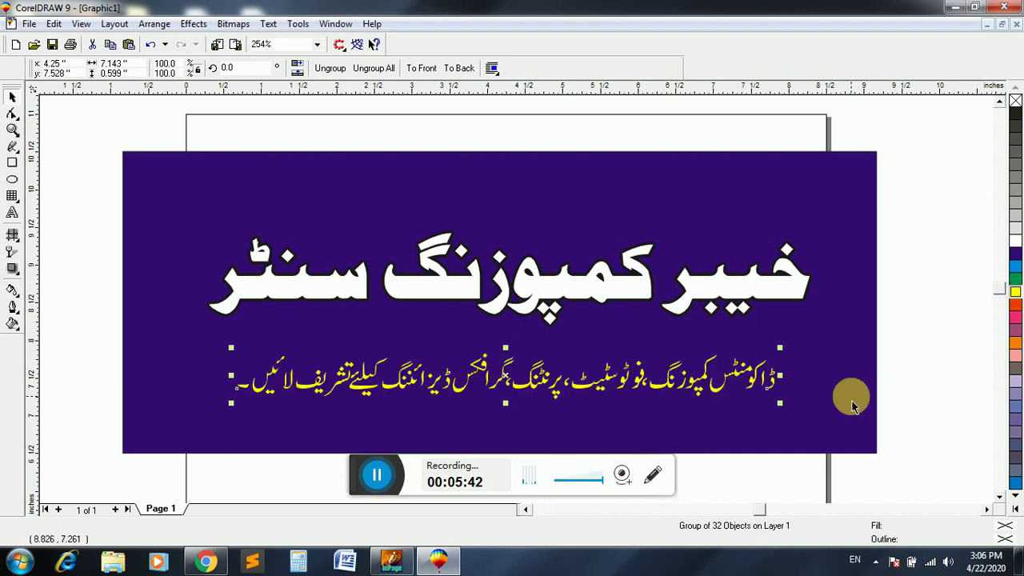
{"action": "key", "text": "Up"}
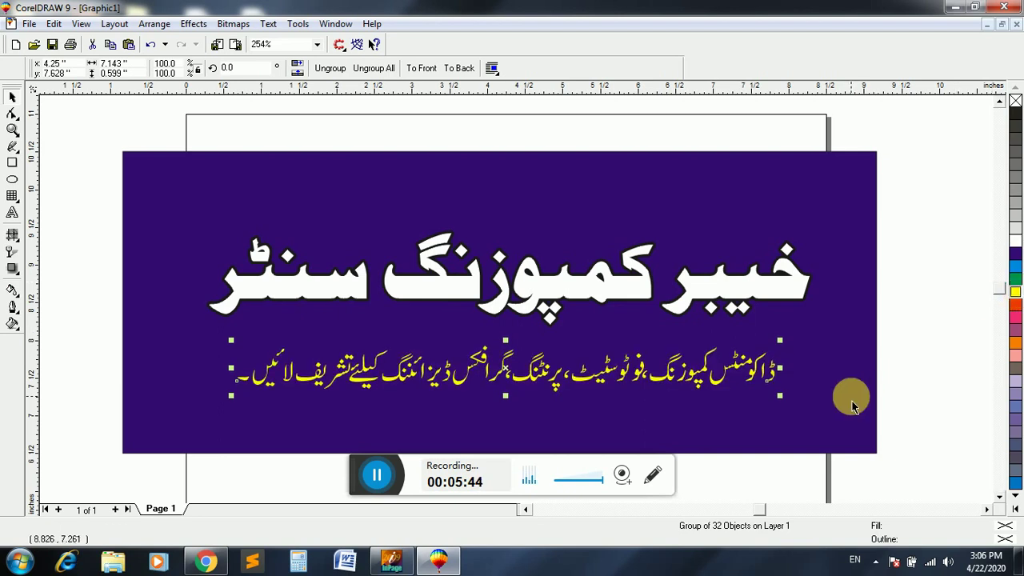
{"action": "key", "text": "F12"}
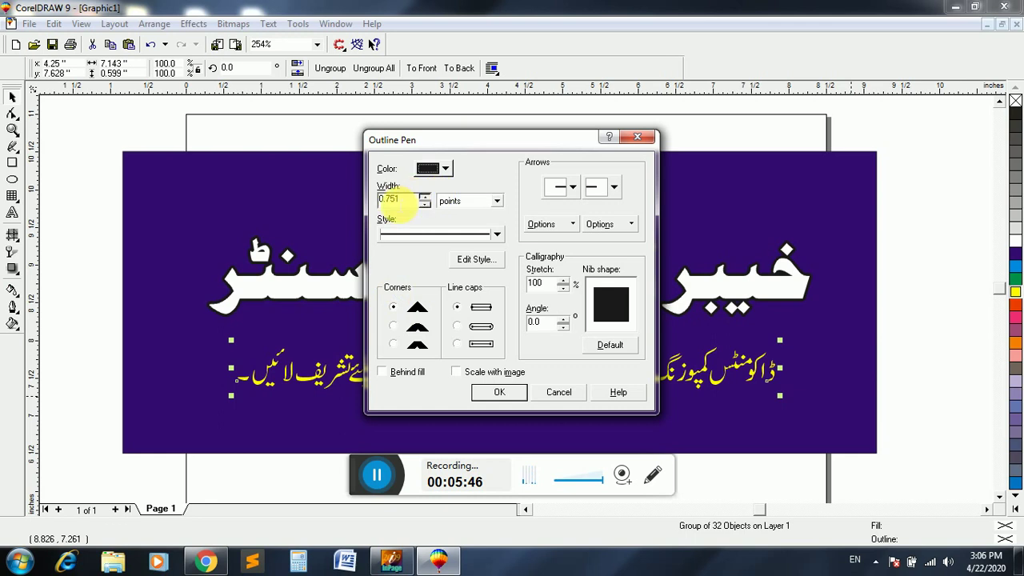
- Give the yellow tagline a 1.0-point outline with rounded corners and caps, scaling with image, behind fill
{"action": "double_click", "coordinate": [397, 200]}
{"action": "type", "text": "1"}
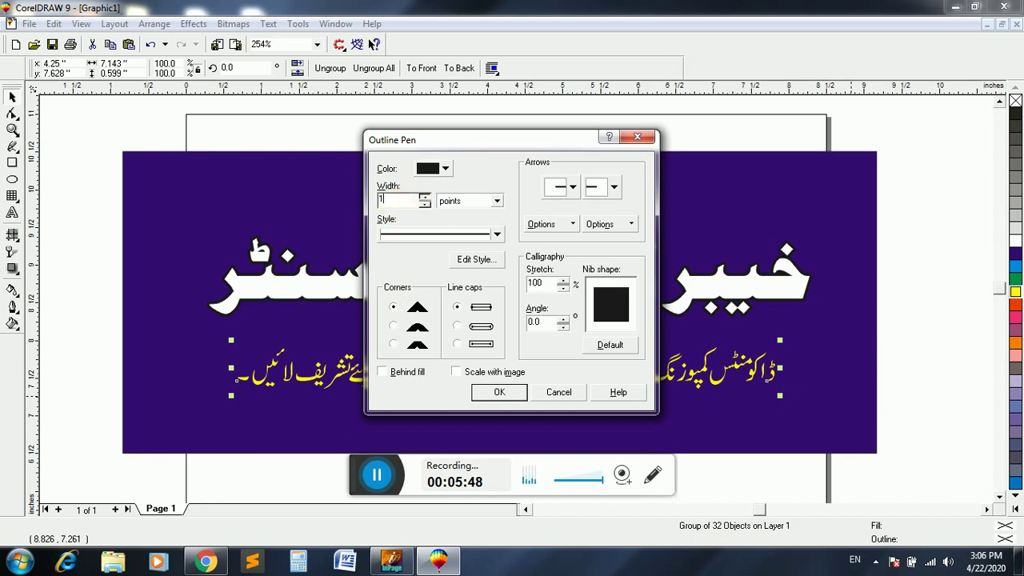
{"action": "left_click", "coordinate": [393, 326]}
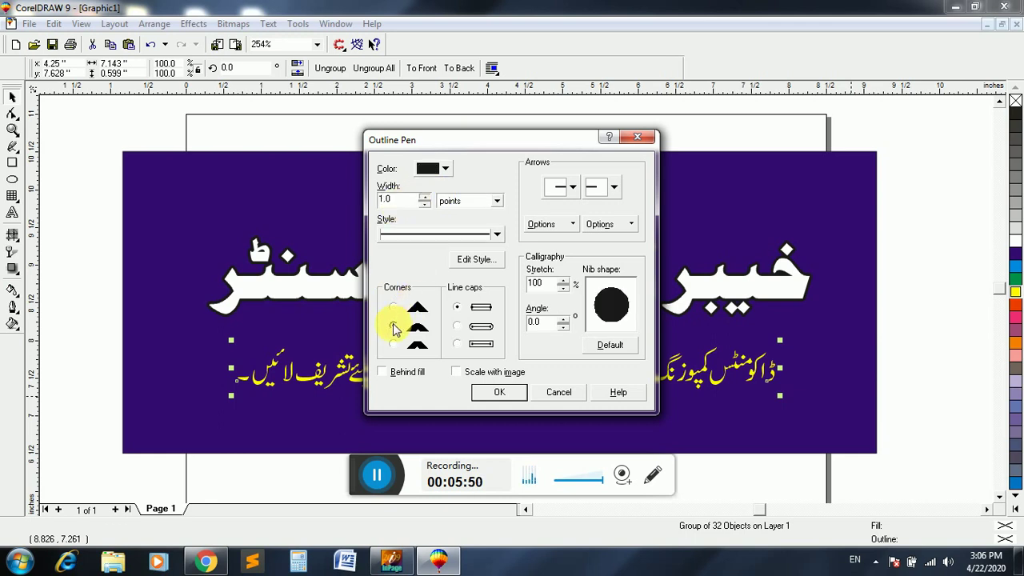
{"action": "left_click", "coordinate": [456, 326]}
{"action": "left_click", "coordinate": [456, 371]}
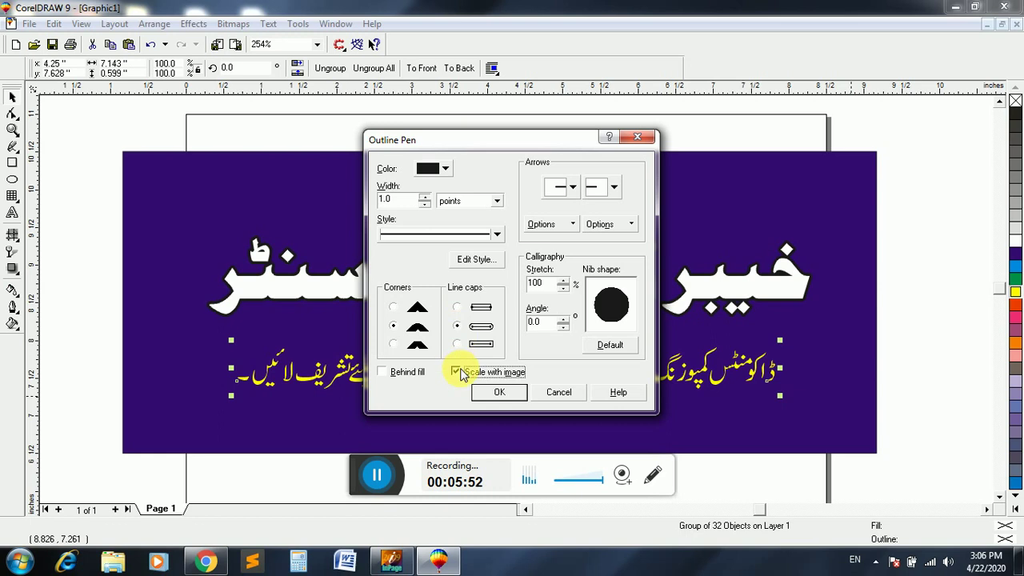
{"action": "left_click", "coordinate": [400, 371]}
{"action": "left_click", "coordinate": [488, 393]}
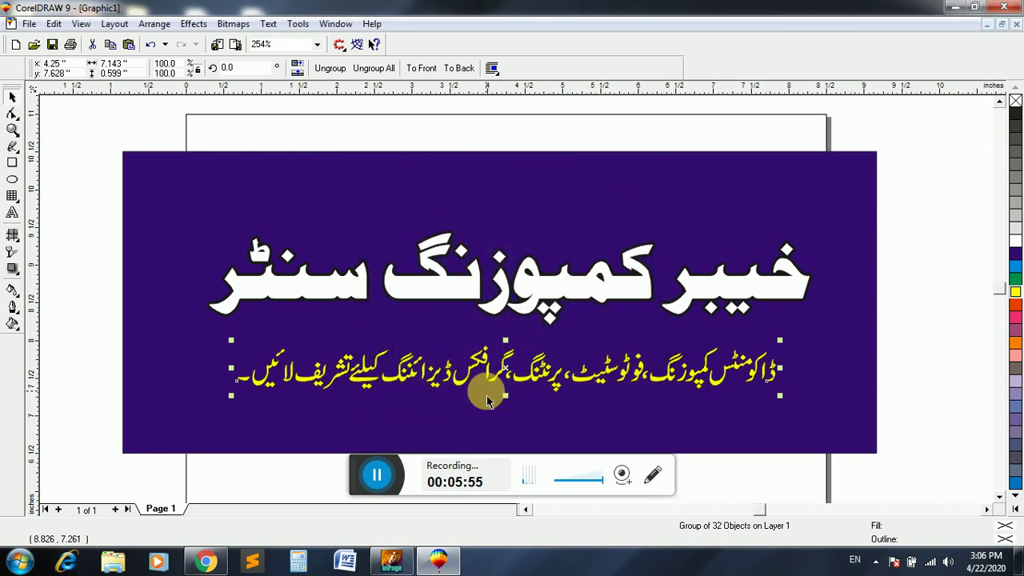
- Reopen the tagline's Outline Pen settings to check the 1.0 width, then close them
{"action": "key", "text": "F12"}
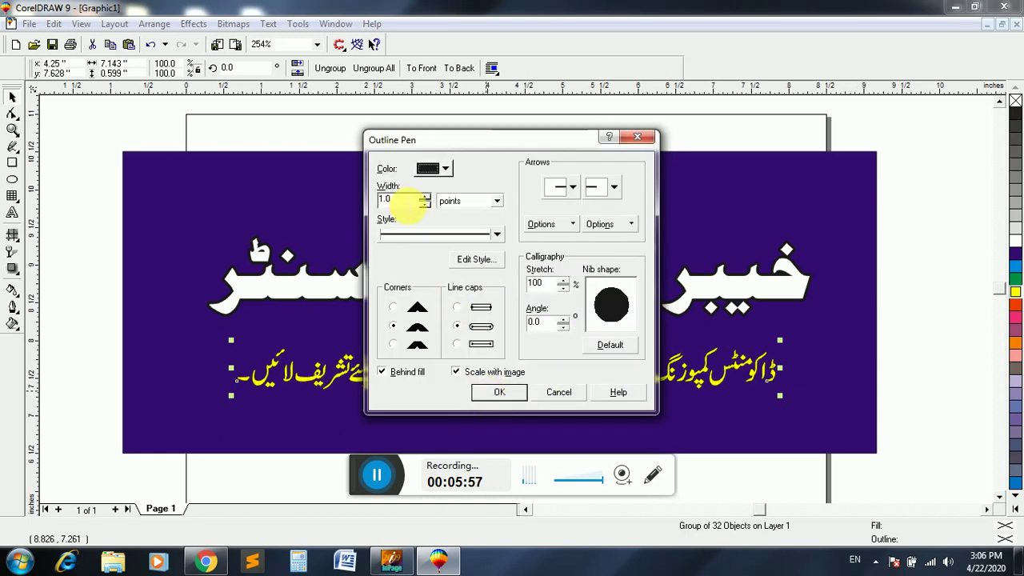
{"action": "double_click", "coordinate": [403, 201]}
{"action": "key", "text": "Return"}
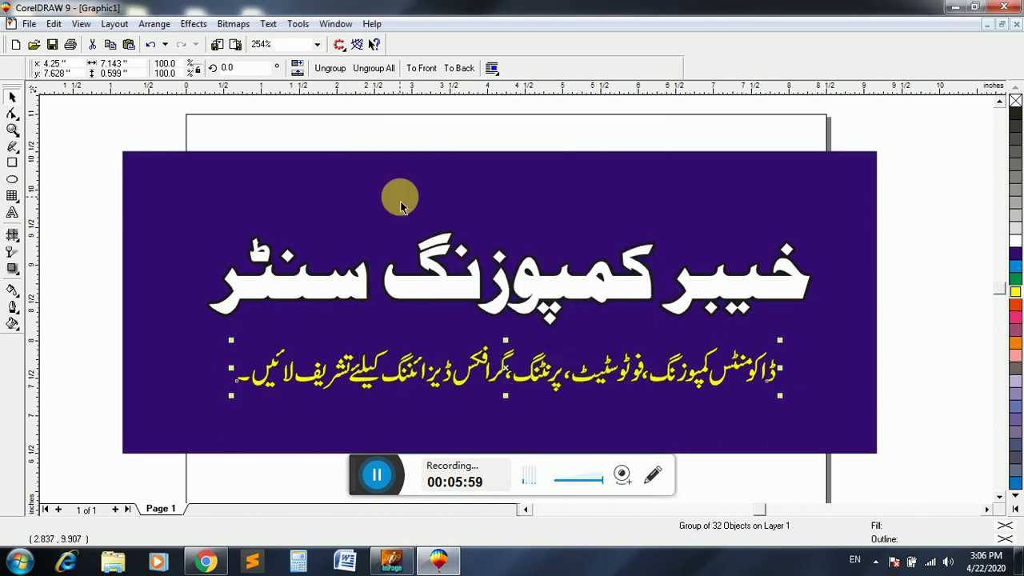
- Nudge the yellow tagline group up 0.1 inch to a vertical position of 7.728 inches
{"action": "left_click", "coordinate": [917, 356]}
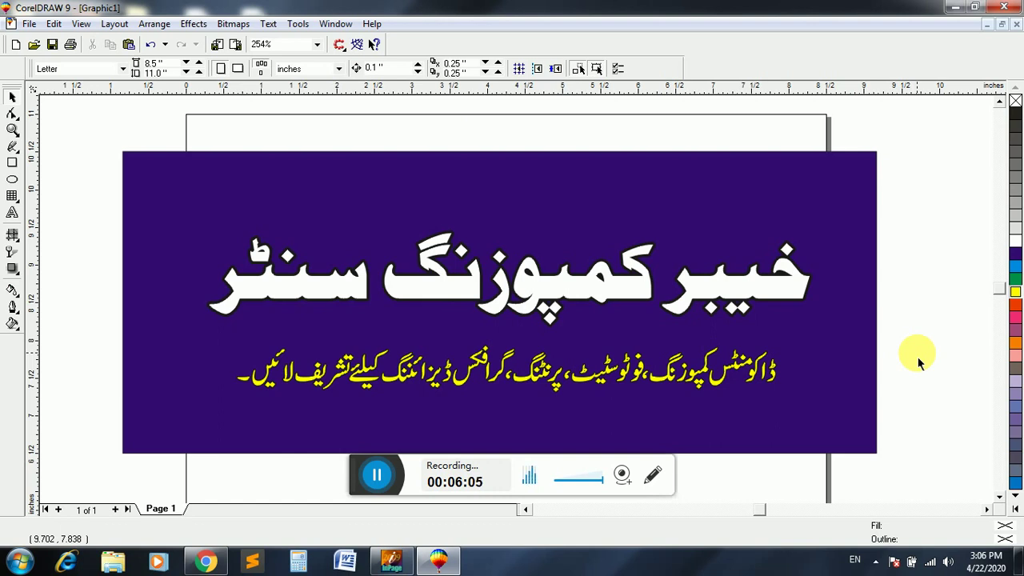
{"action": "left_click", "coordinate": [999, 497]}
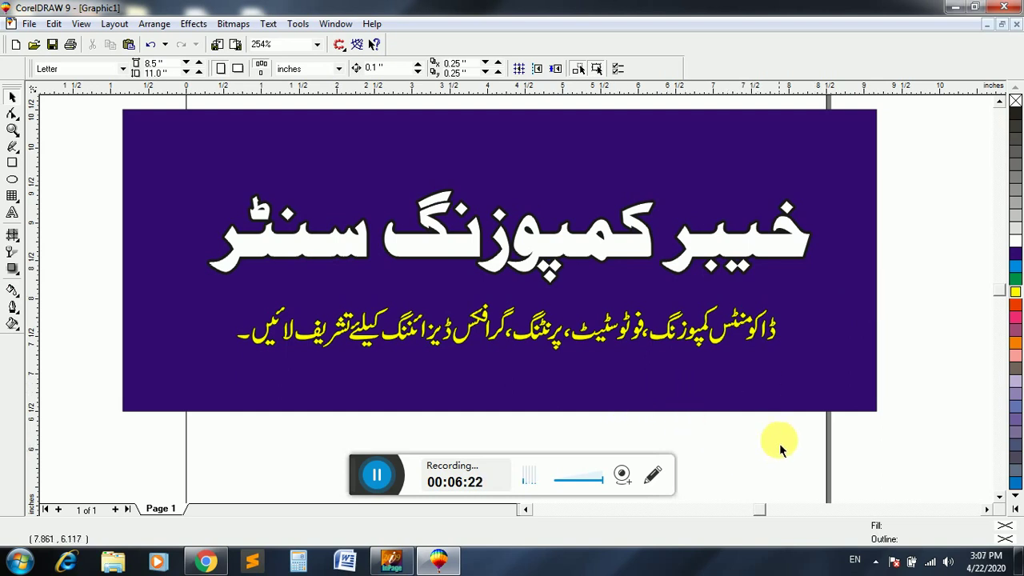
{"action": "left_click_drag", "start_coordinate": [778, 439], "coordinate": [185, 299]}
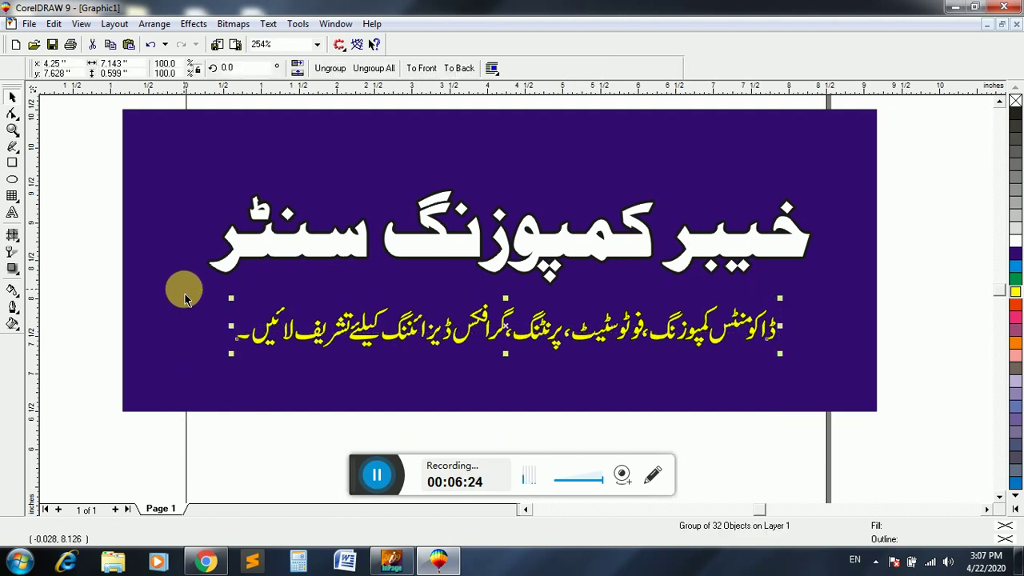
{"action": "key", "text": "Up"}
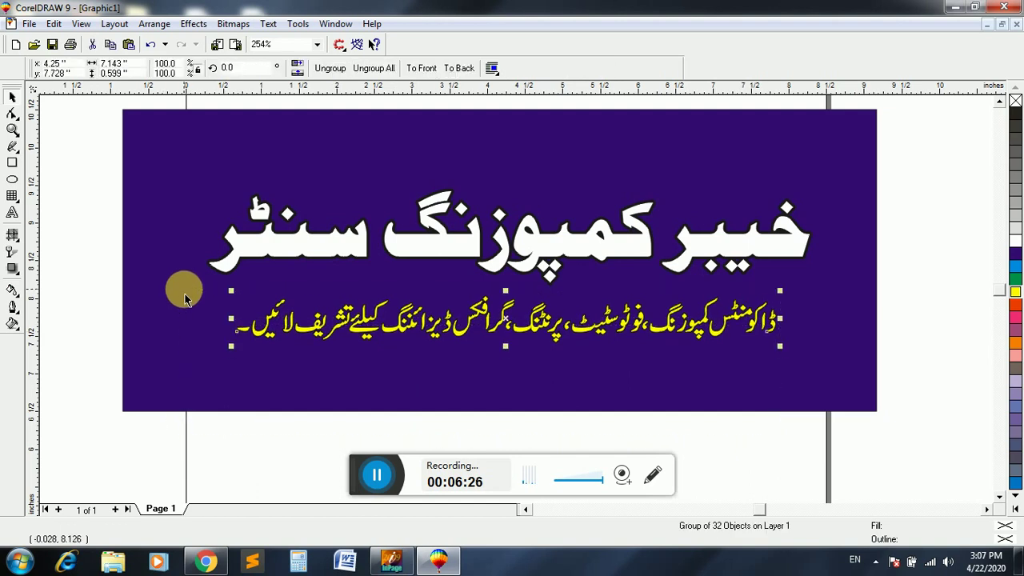
{"action": "left_click", "coordinate": [897, 272]}
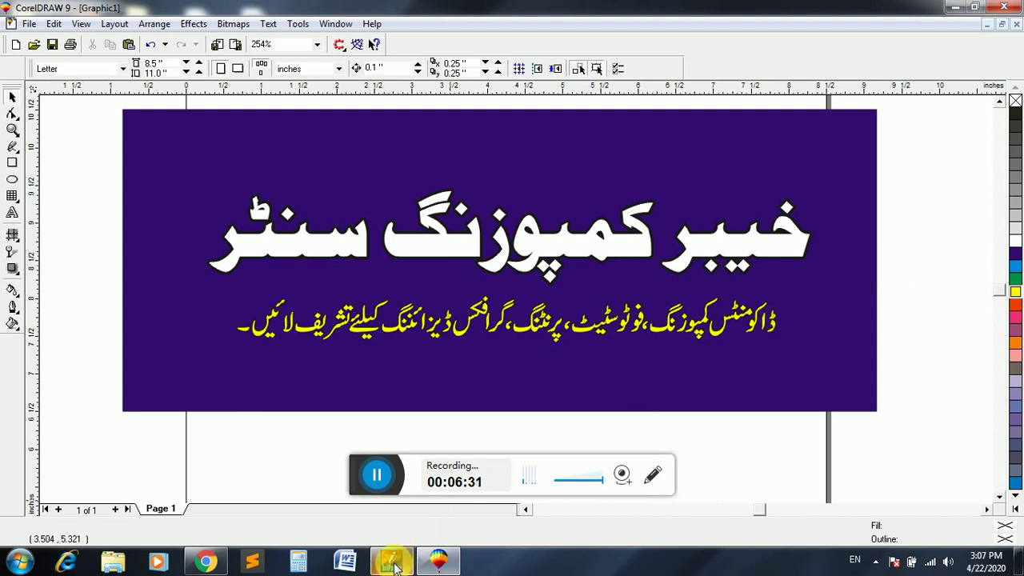
- In InPage, select and delete the old Urdu tagline from the text box
{"action": "left_click", "coordinate": [396, 563]}
{"action": "left_click", "coordinate": [11, 90]}
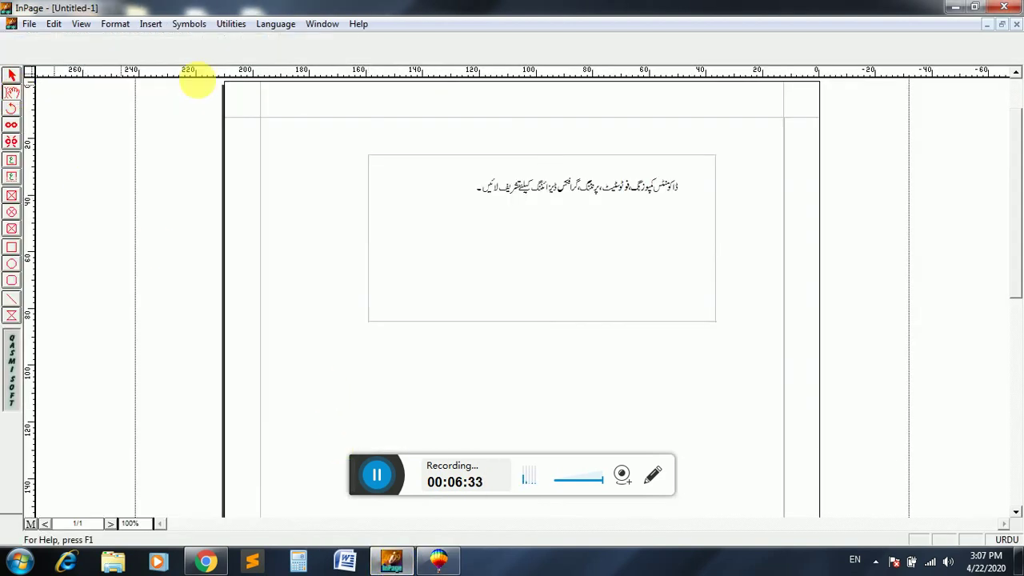
{"action": "left_click", "coordinate": [412, 172]}
{"action": "left_click_drag", "start_coordinate": [453, 185], "coordinate": [678, 184]}
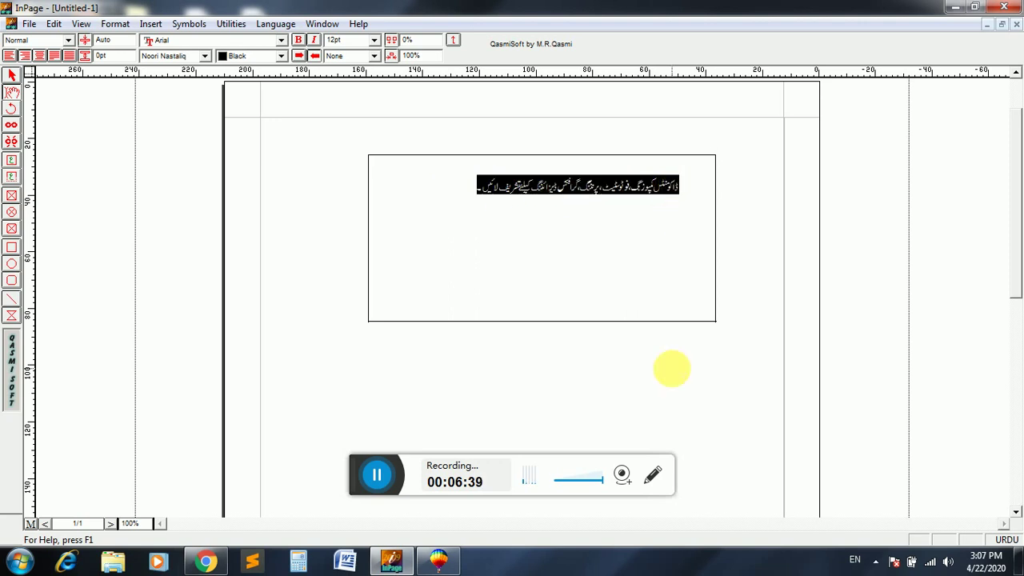
{"action": "key", "text": "Delete"}
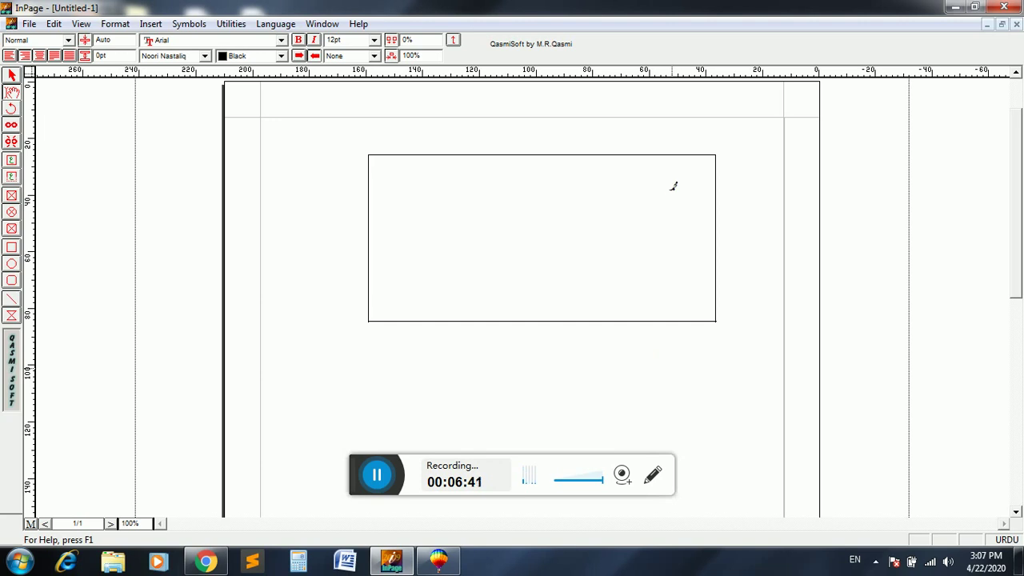
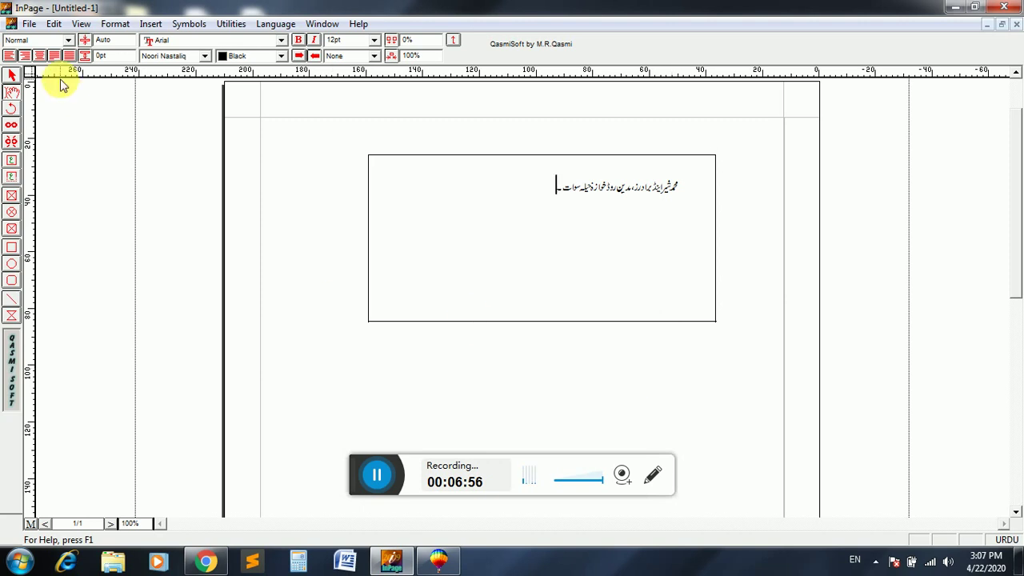
- Type the shop's Urdu address line in its place and select the text frame
{"action": "left_click", "coordinate": [12, 73]}
{"action": "left_click", "coordinate": [388, 218]}
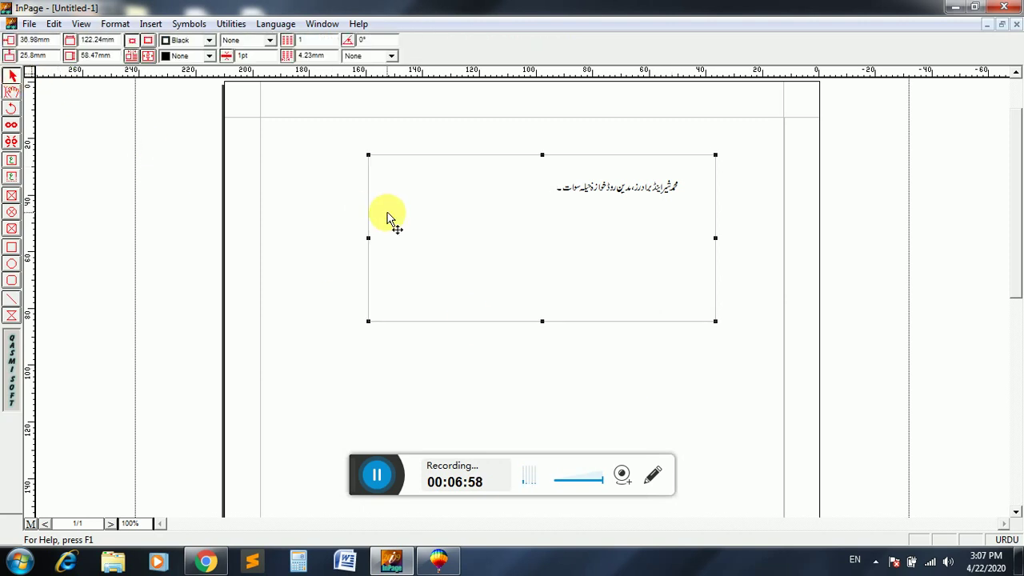
{"action": "left_click", "coordinate": [438, 559]}
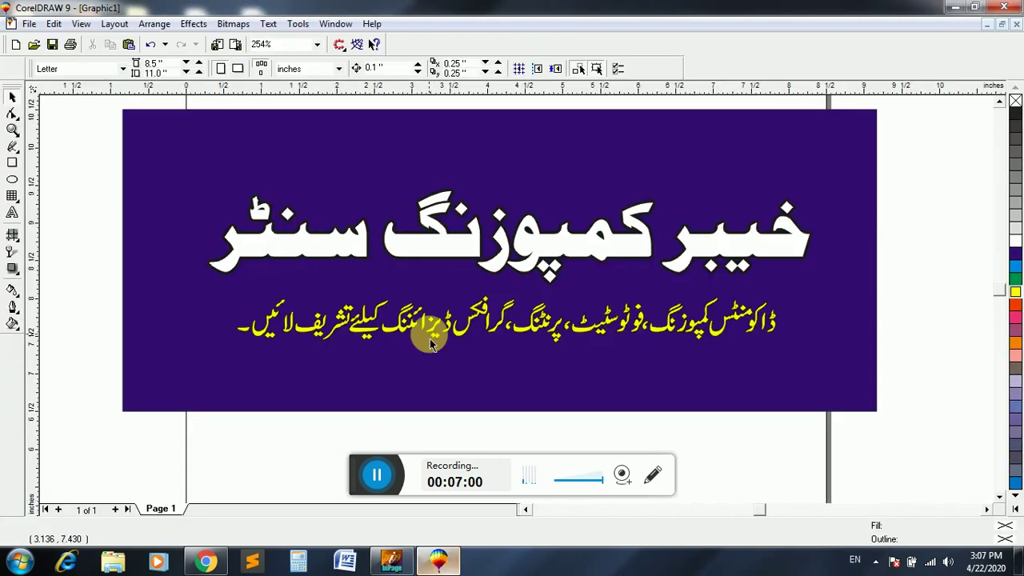
- Zoom out and paste the Urdu address line, shrinking it to about a quarter size
{"action": "left_click", "coordinate": [13, 129]}
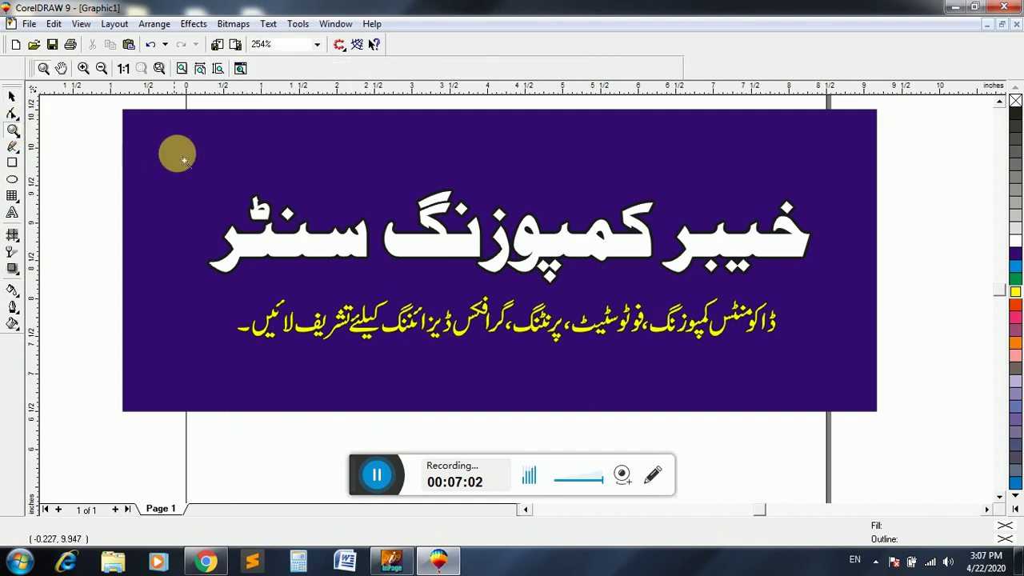
{"action": "right_click", "coordinate": [190, 164]}
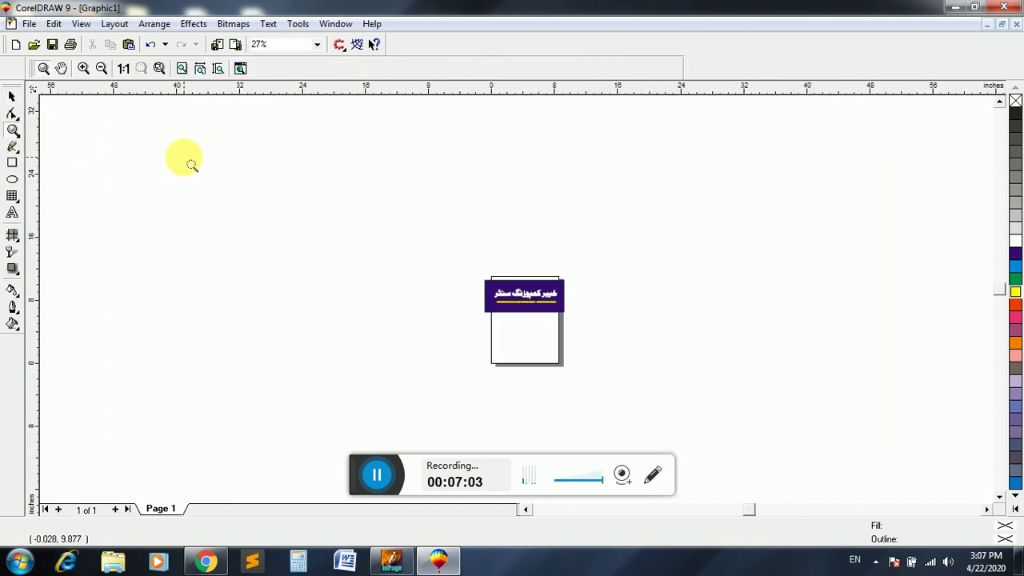
{"action": "left_click", "coordinate": [13, 97]}
{"action": "key", "text": "ctrl+v"}
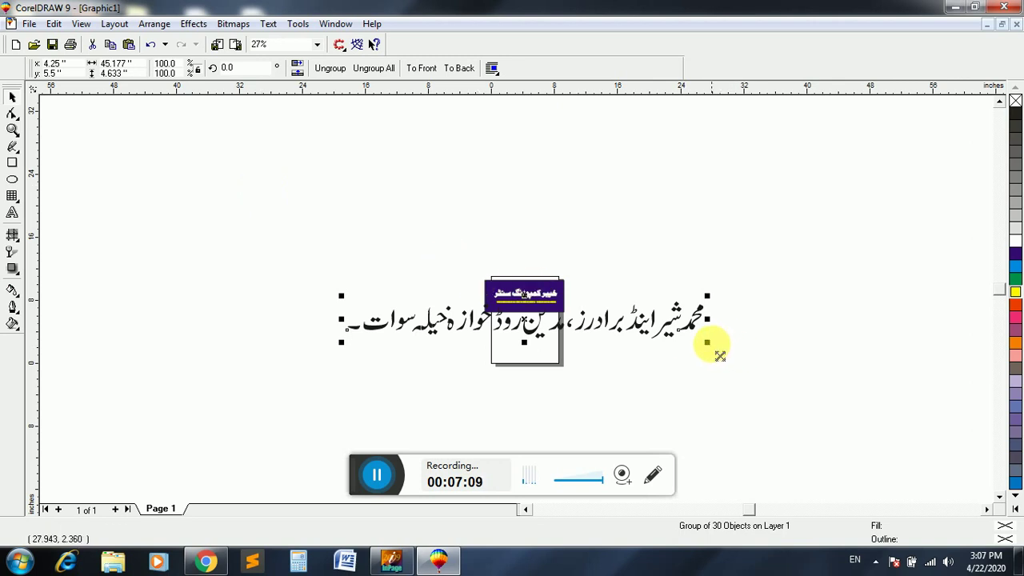
{"action": "left_click_drag", "start_coordinate": [720, 355], "coordinate": [568, 357]}
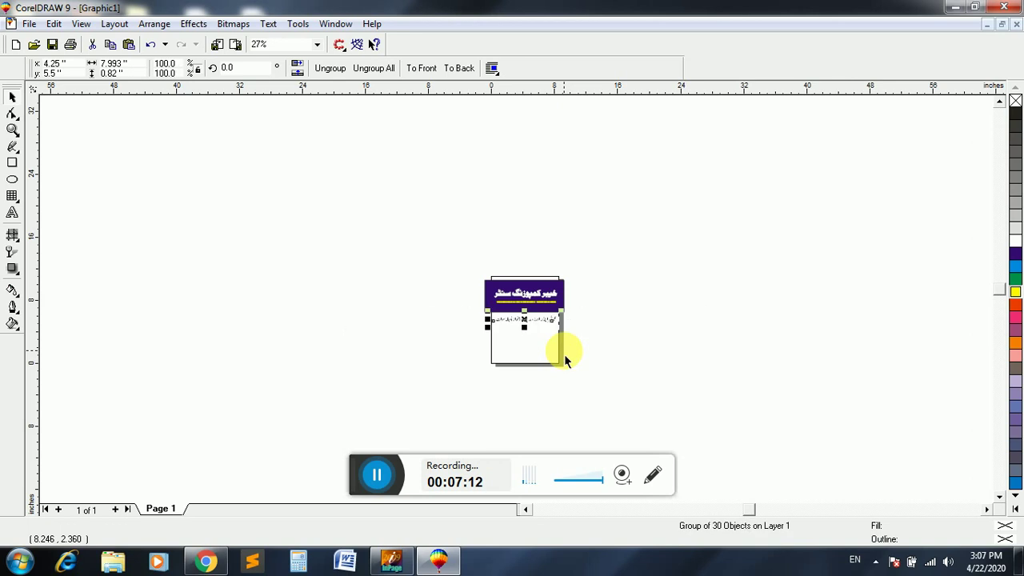
- Move the address line onto the banner and resize it to 4.411 inches wide beneath the tagline
{"action": "left_click", "coordinate": [12, 131]}
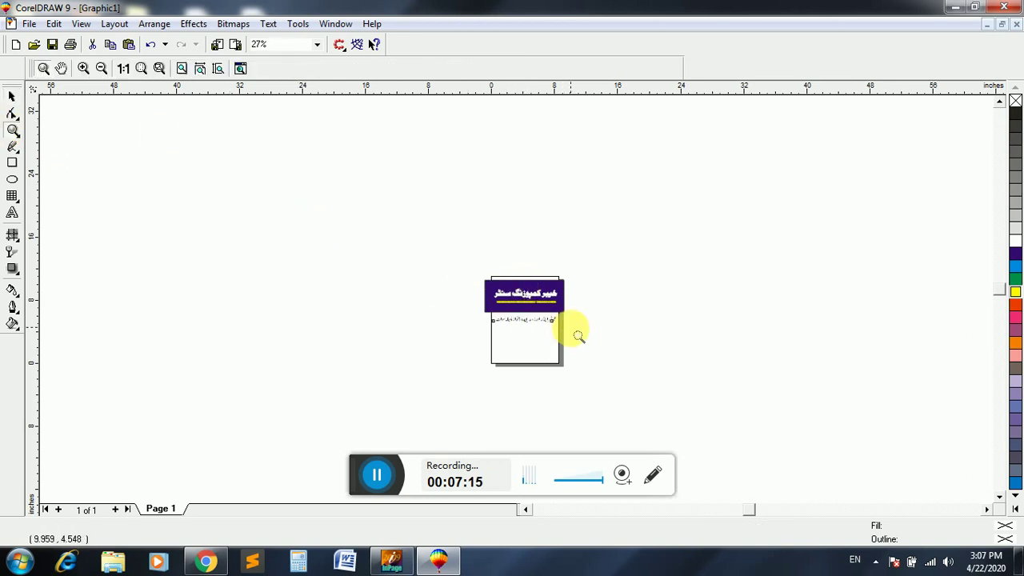
{"action": "left_click", "coordinate": [570, 323]}
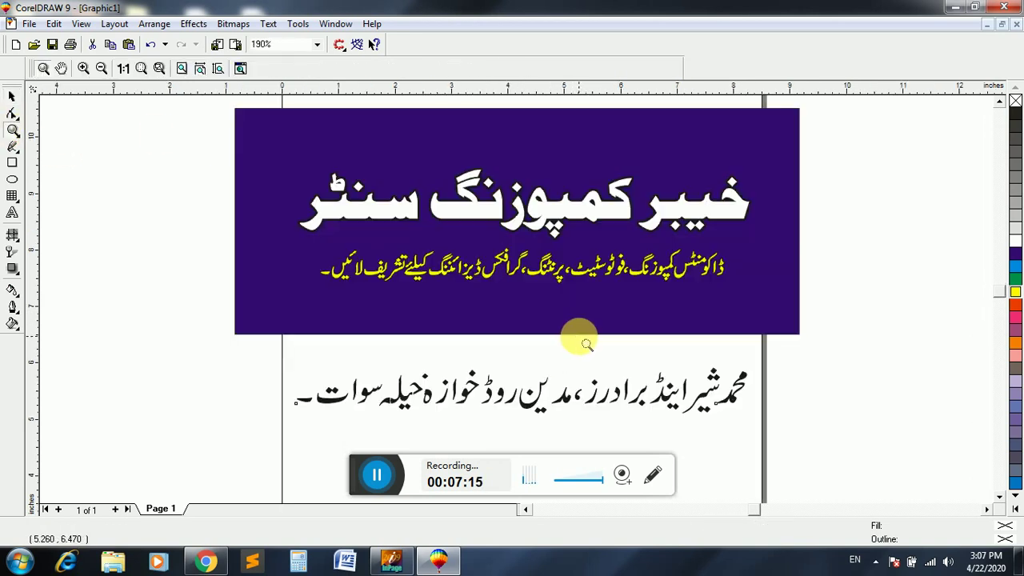
{"action": "left_click", "coordinate": [13, 97]}
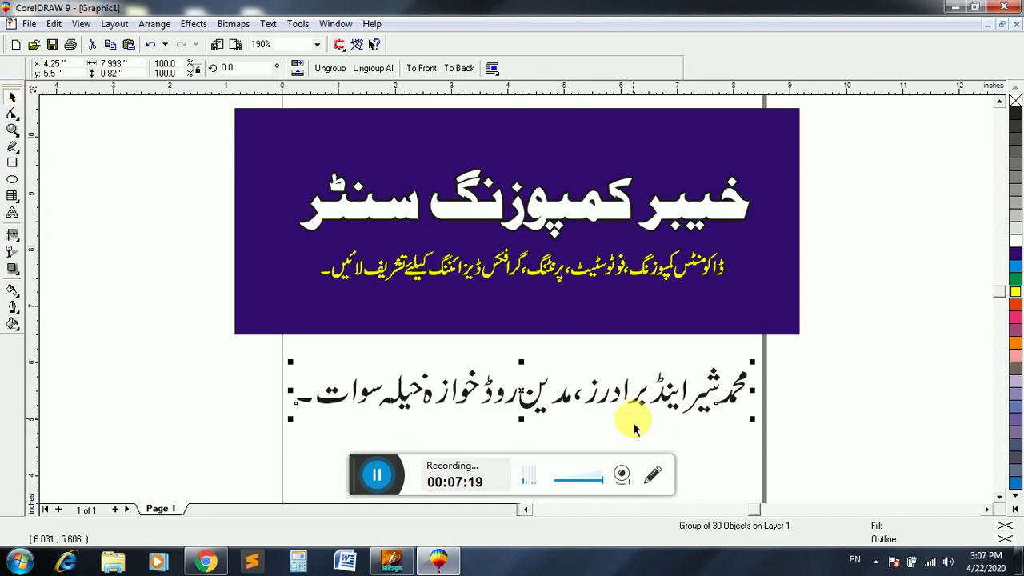
{"action": "left_click_drag", "start_coordinate": [759, 431], "coordinate": [692, 441]}
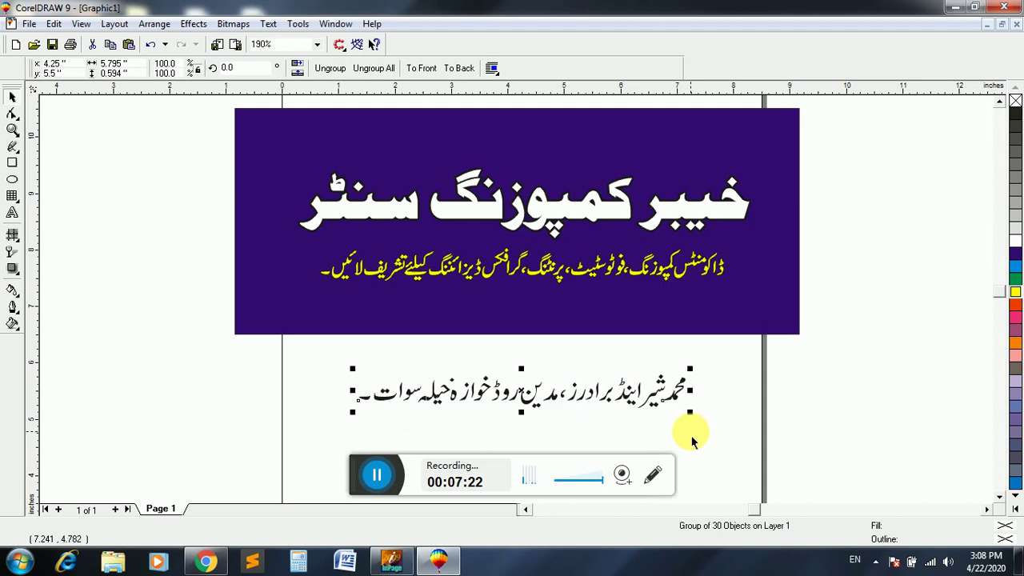
{"action": "key", "text": "Up"}
{"action": "key", "text": "Up"}
{"action": "key", "text": "Up"}
{"action": "key", "text": "Up"}
{"action": "key", "text": "Up"}
{"action": "key", "text": "Up"}
{"action": "key", "text": "Up"}
{"action": "key", "text": "Up"}
{"action": "key", "text": "Up"}
{"action": "key", "text": "Up"}
{"action": "key", "text": "Up"}
{"action": "key", "text": "Up"}
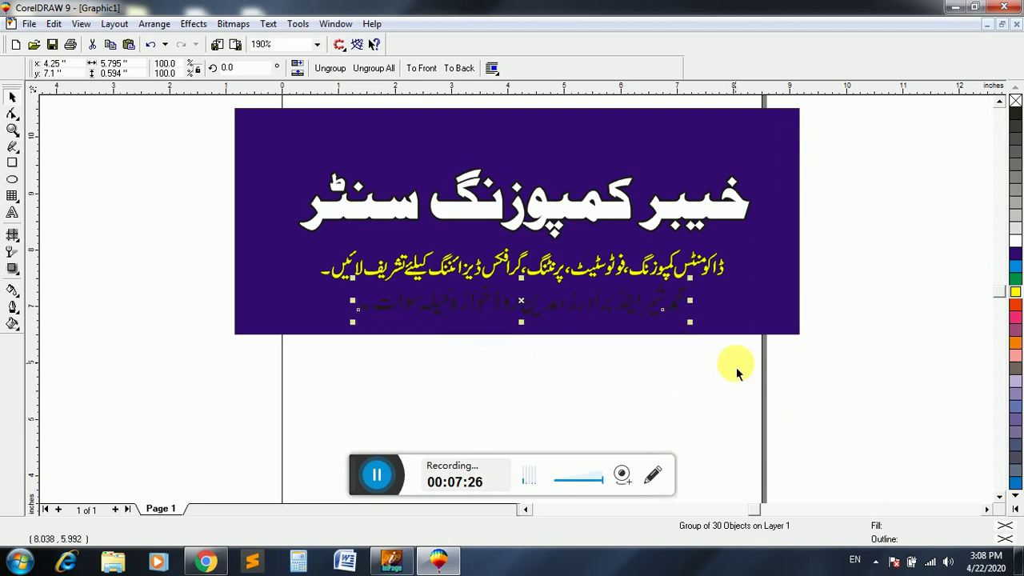
{"action": "left_click_drag", "start_coordinate": [692, 323], "coordinate": [633, 331]}
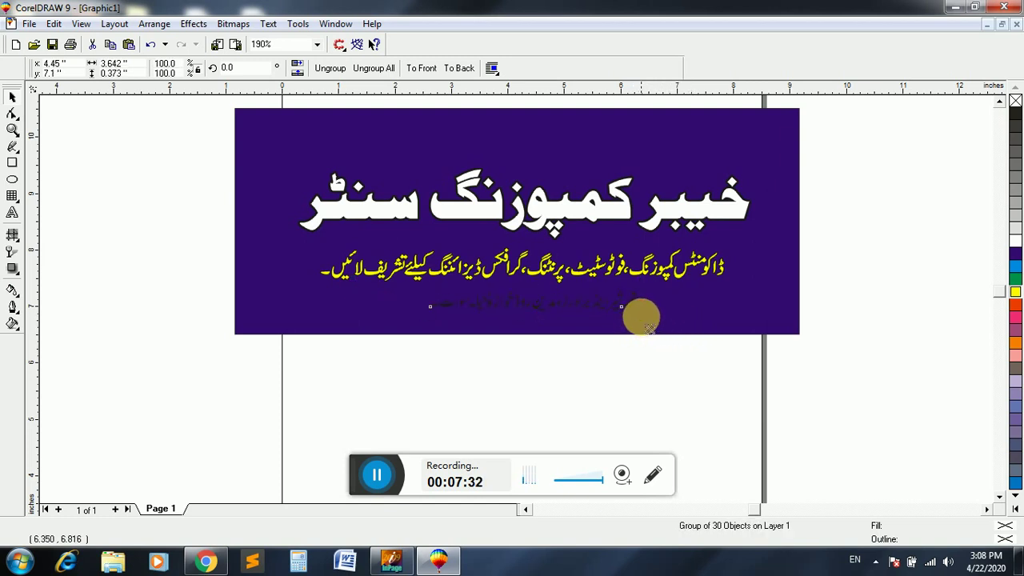
{"action": "left_click_drag", "start_coordinate": [640, 317], "coordinate": [659, 337]}
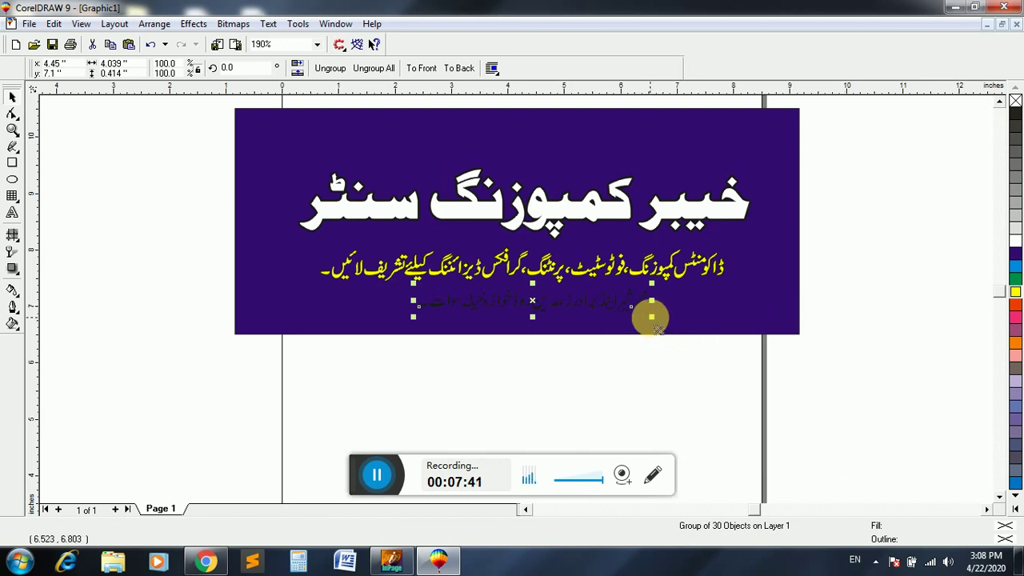
{"action": "left_click_drag", "start_coordinate": [654, 331], "coordinate": [659, 331]}
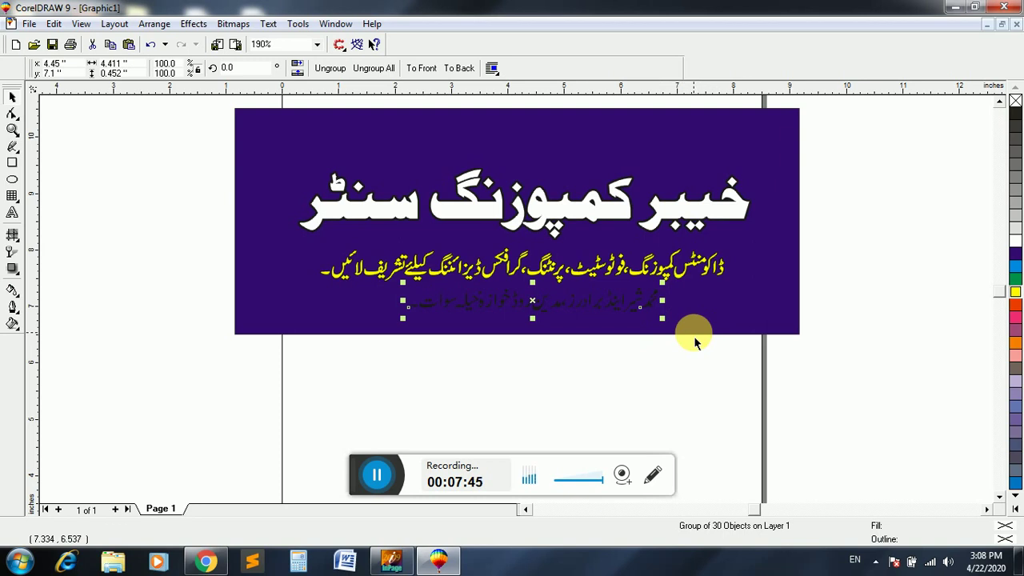
- Give the Urdu address line a 2-point white outline with rounded corners and caps, behind the fill
{"action": "key", "text": "F12"}
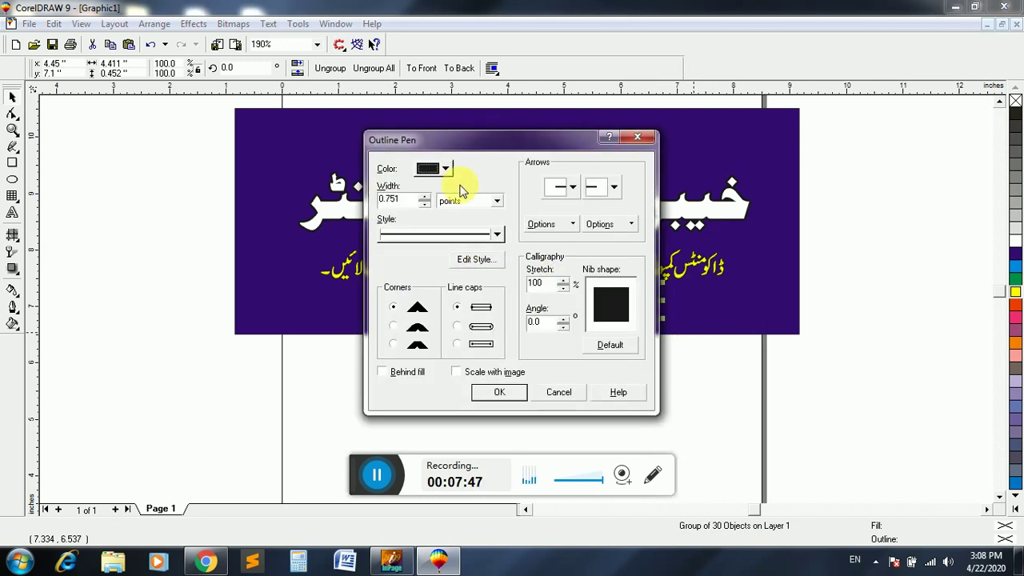
{"action": "left_click", "coordinate": [442, 168]}
{"action": "left_click", "coordinate": [470, 200]}
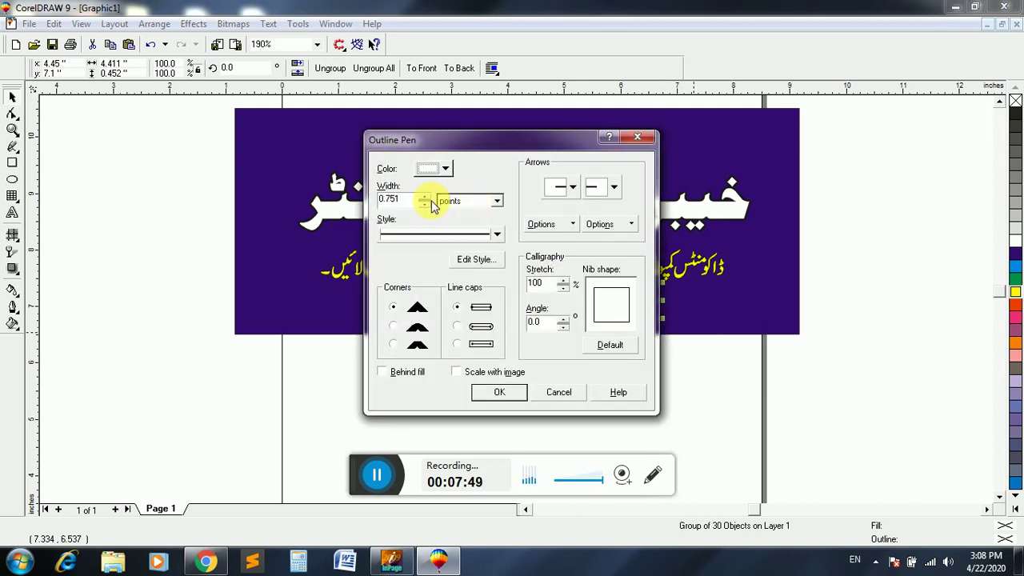
{"action": "type", "text": "2"}
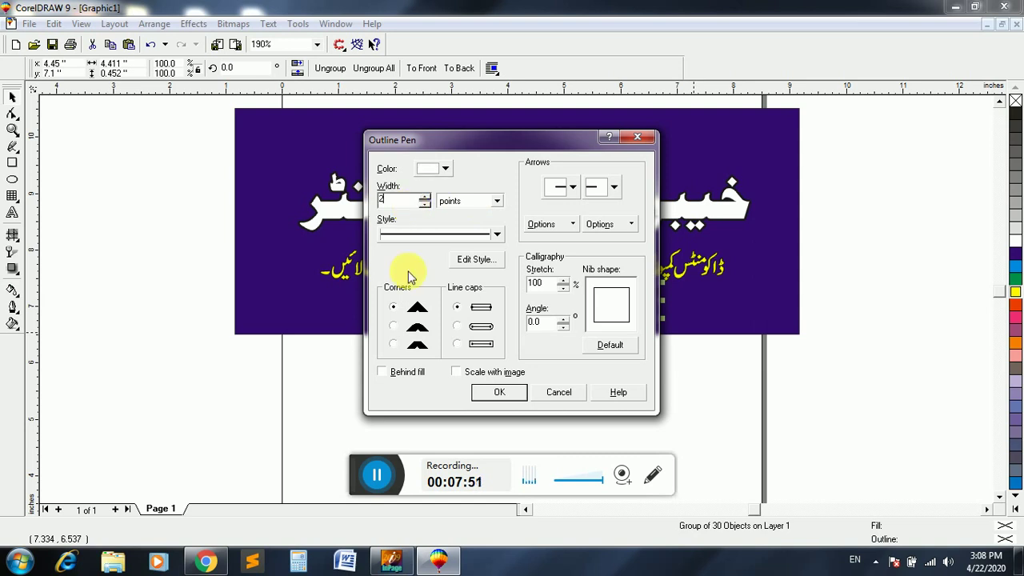
{"action": "left_click", "coordinate": [393, 326]}
{"action": "left_click", "coordinate": [462, 327]}
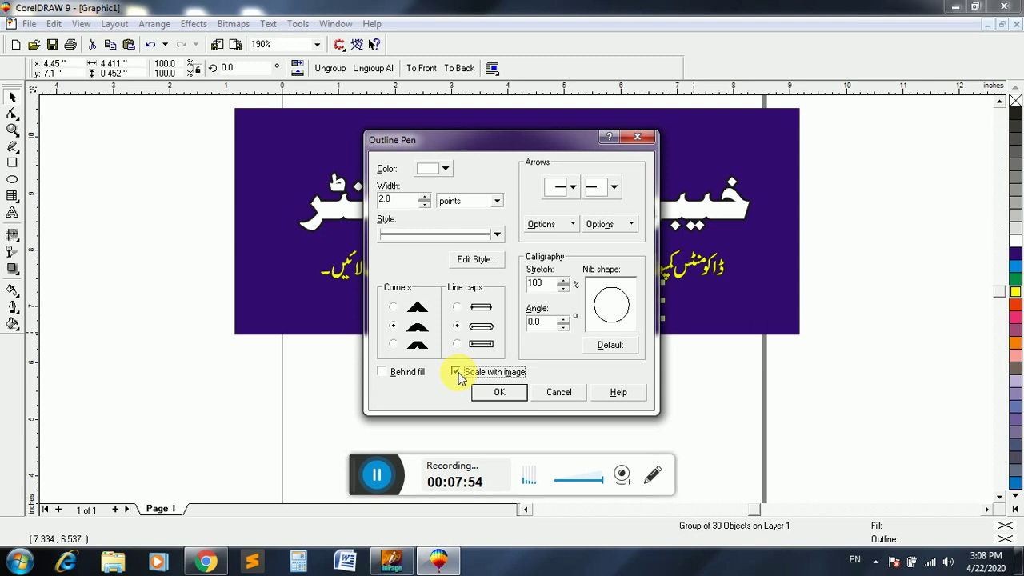
{"action": "left_click", "coordinate": [404, 372]}
{"action": "left_click", "coordinate": [489, 390]}
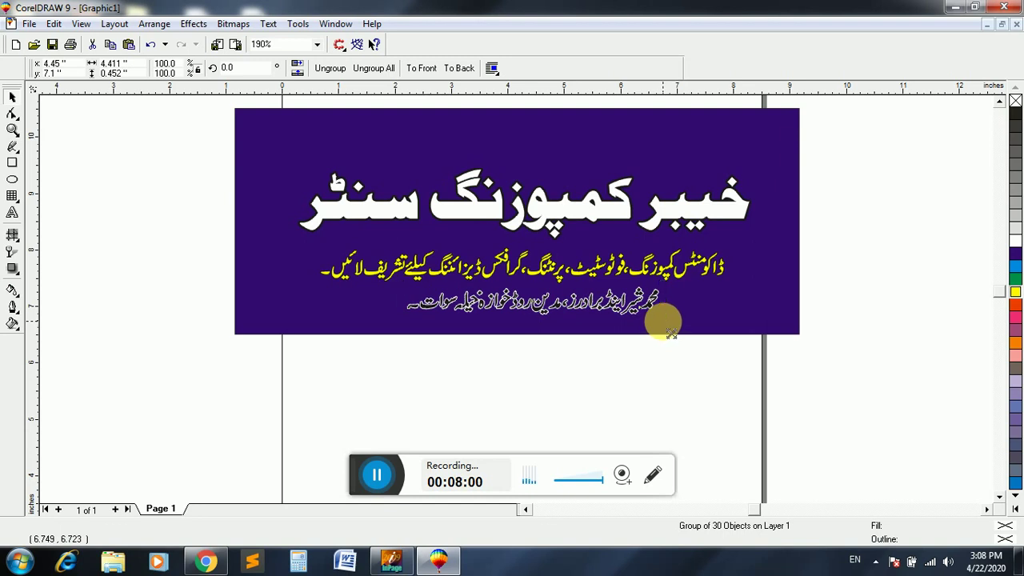
- Enlarge the banner text slightly, fill the address line pink and shift it a little left
{"action": "left_click_drag", "start_coordinate": [671, 333], "coordinate": [672, 335]}
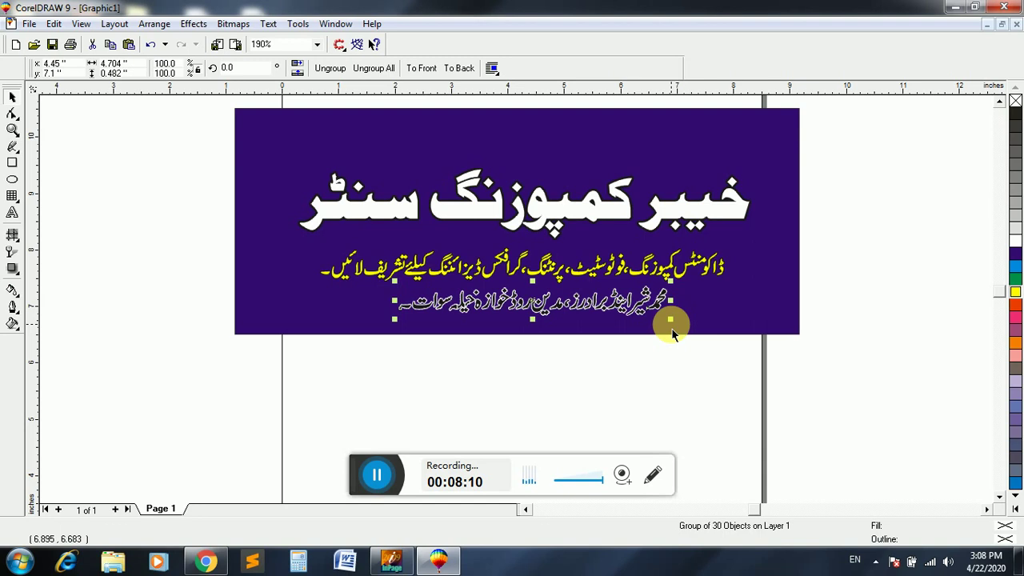
{"action": "key", "text": "Left"}
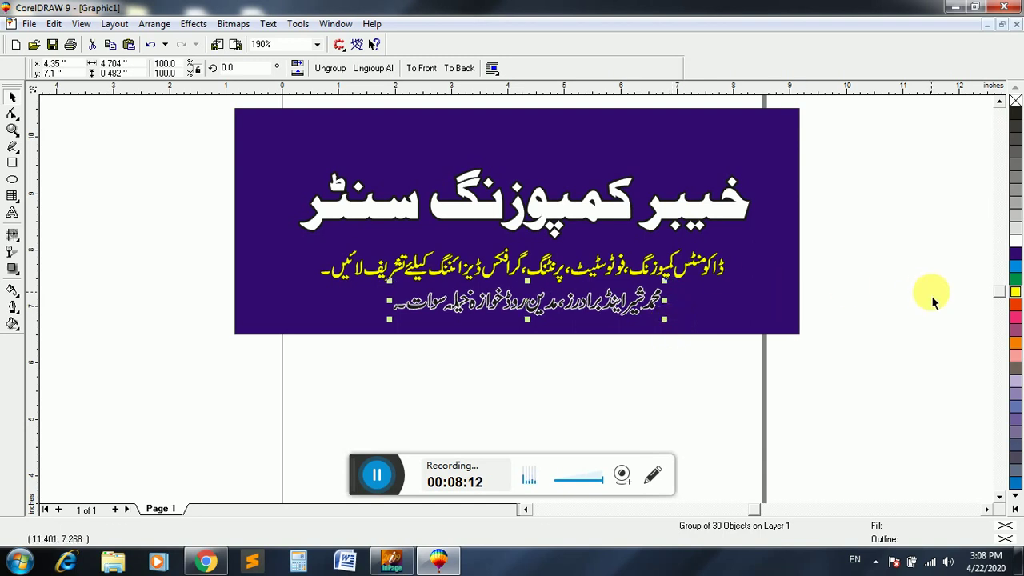
{"action": "left_click", "coordinate": [1013, 272]}
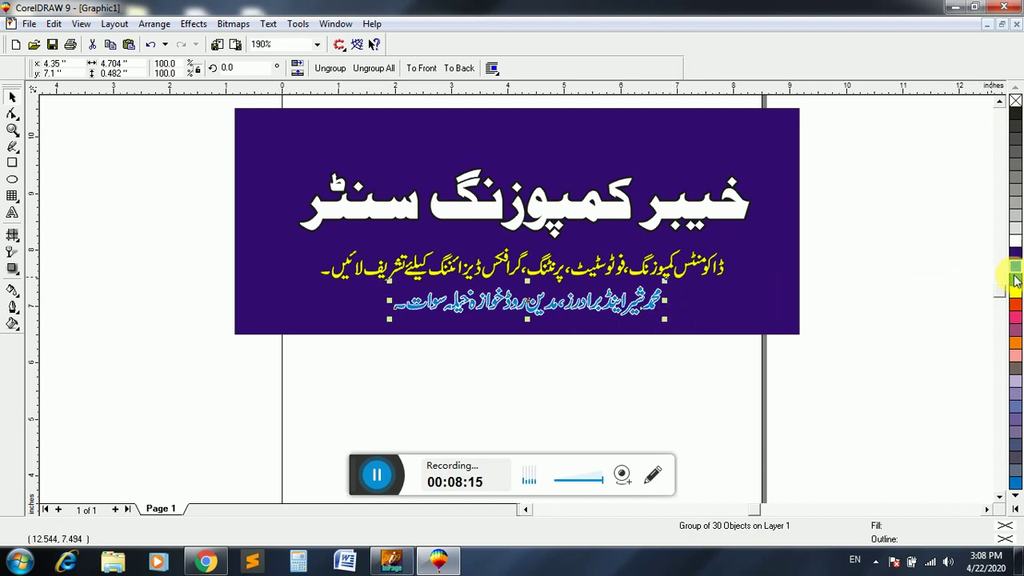
{"action": "left_click", "coordinate": [1014, 291]}
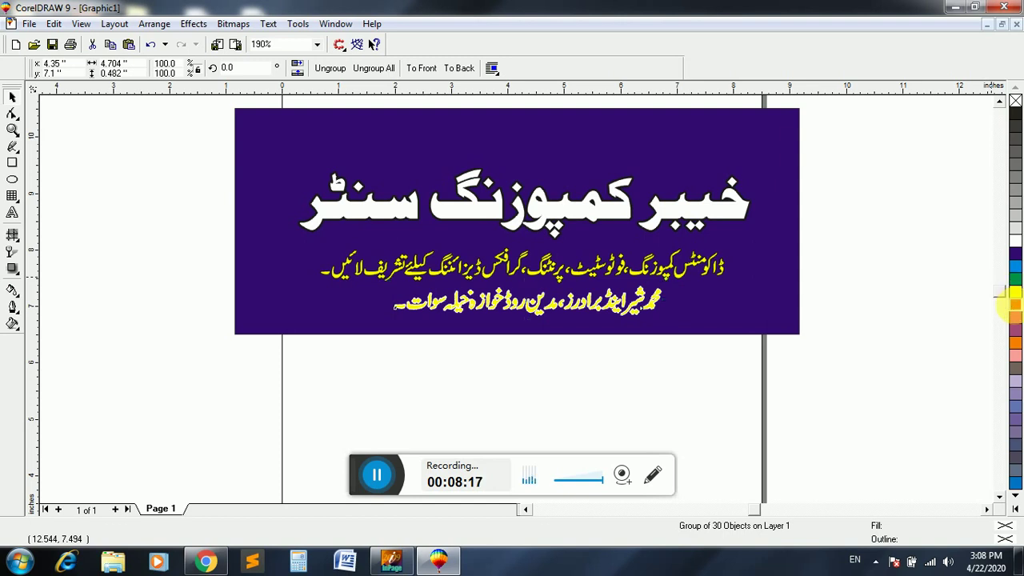
{"action": "left_click", "coordinate": [1015, 308]}
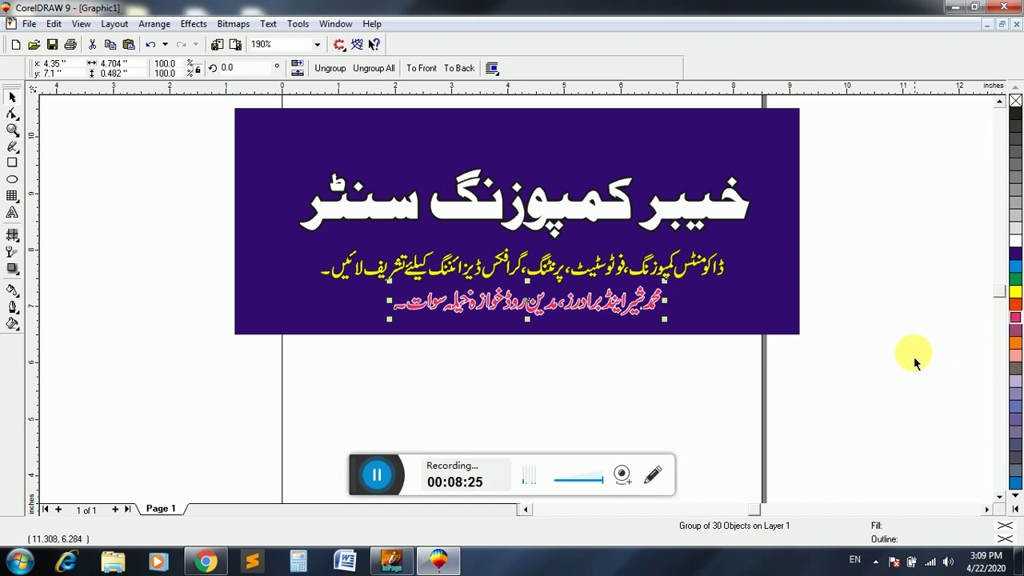
{"action": "key", "text": "Left"}
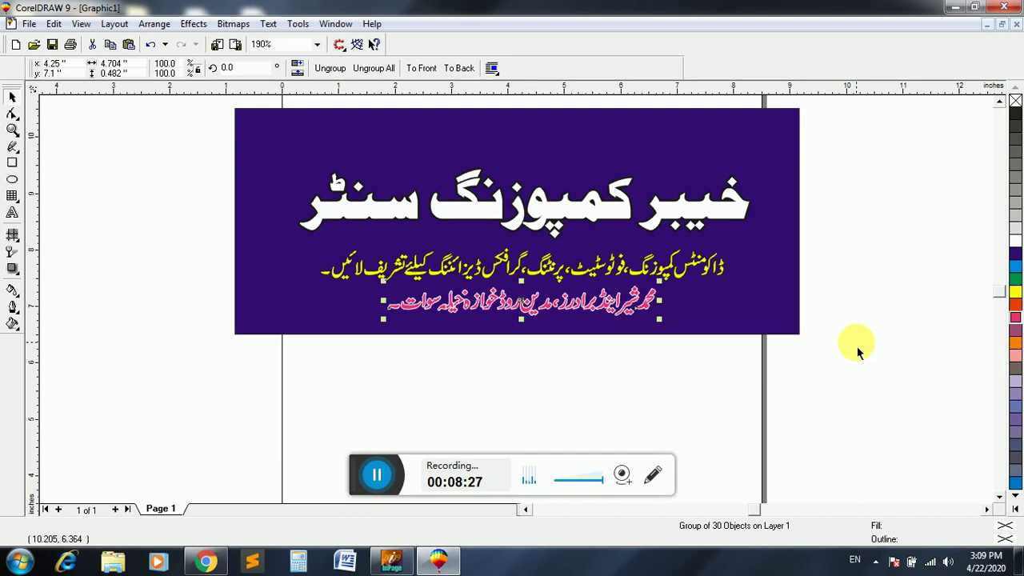
{"action": "left_click", "coordinate": [886, 327]}
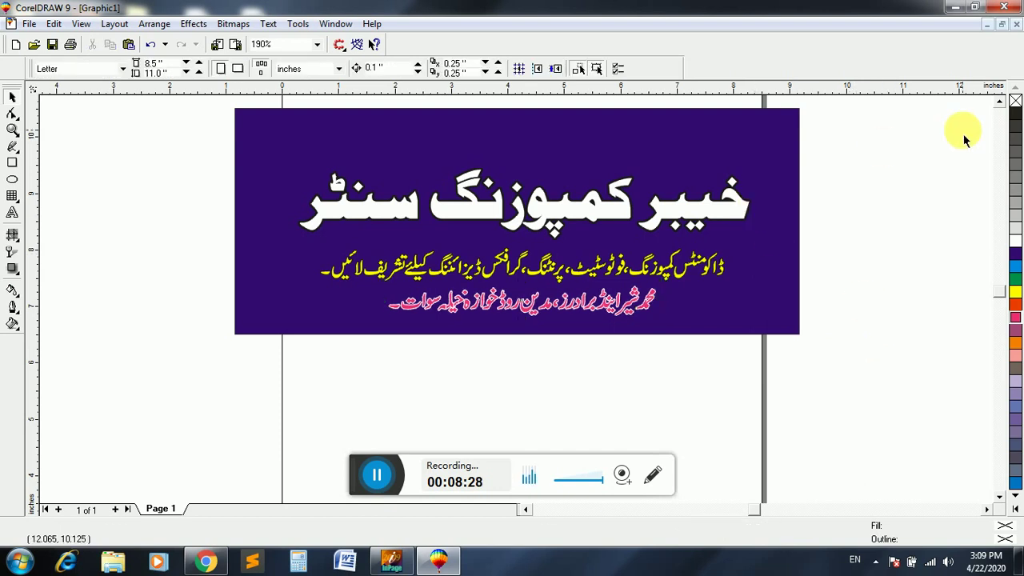
- Open Symbols and Special Characters and choose the Wingdings font
{"action": "left_click", "coordinate": [1000, 102]}
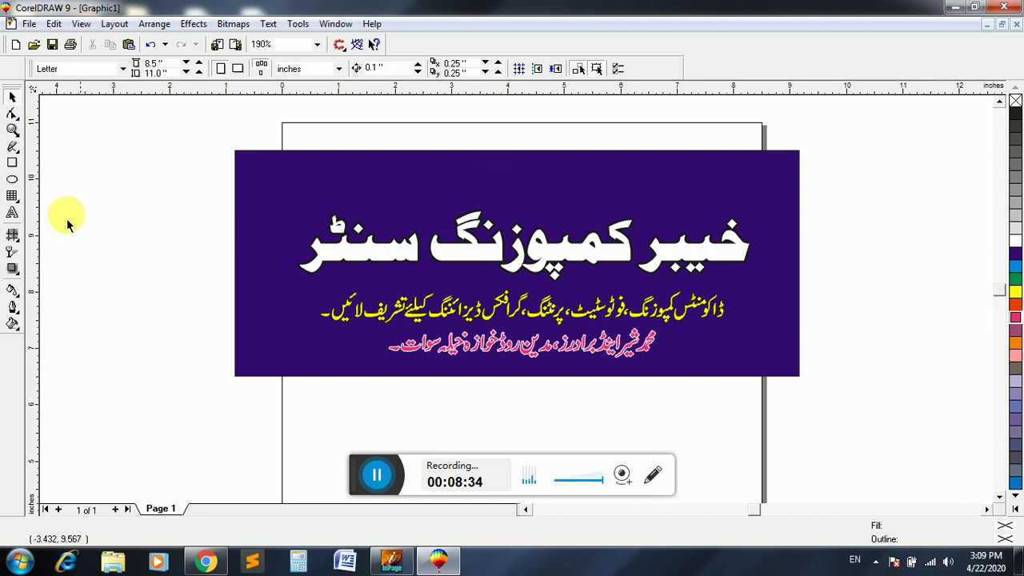
{"action": "left_click", "coordinate": [13, 213]}
{"action": "left_click", "coordinate": [97, 159]}
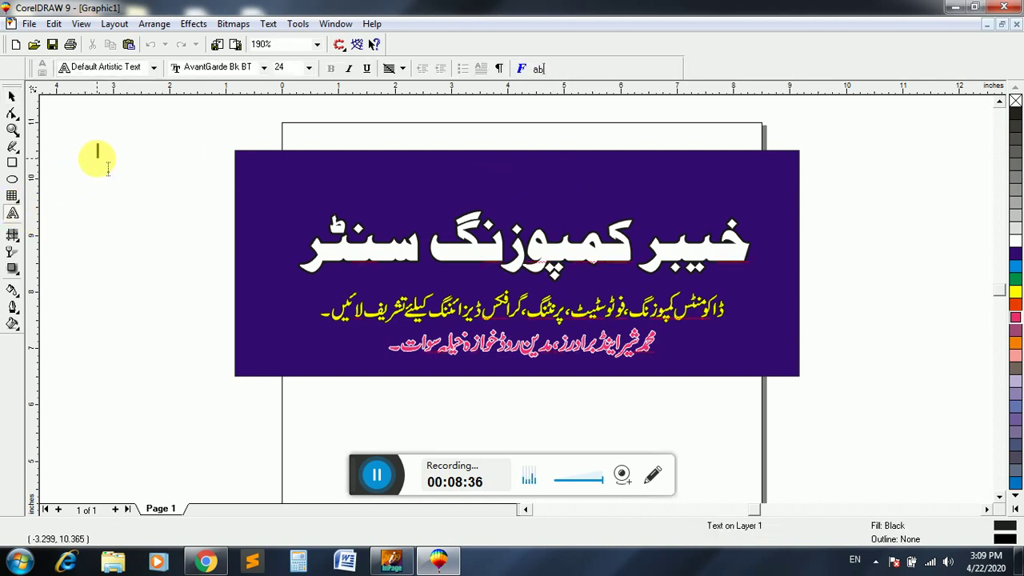
{"action": "left_click", "coordinate": [13, 98]}
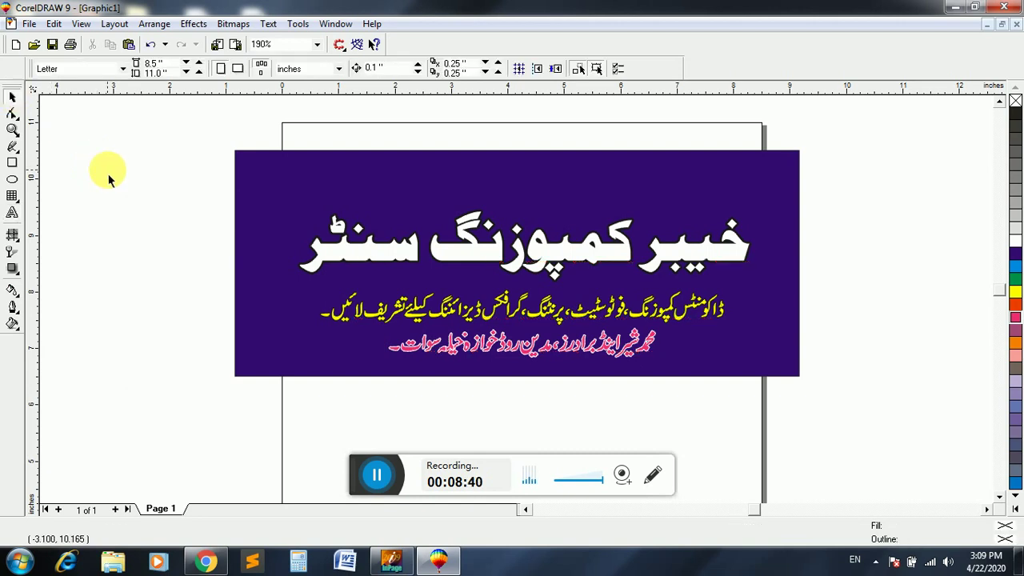
{"action": "key", "text": "ctrl+F11"}
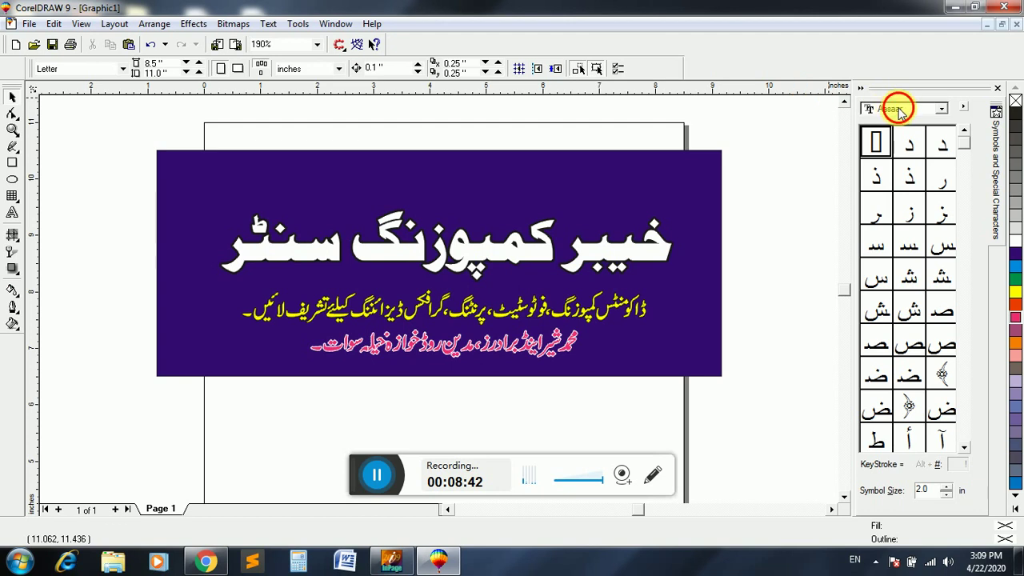
{"action": "left_click", "coordinate": [899, 111]}
{"action": "left_click_drag", "start_coordinate": [958, 128], "coordinate": [941, 175]}
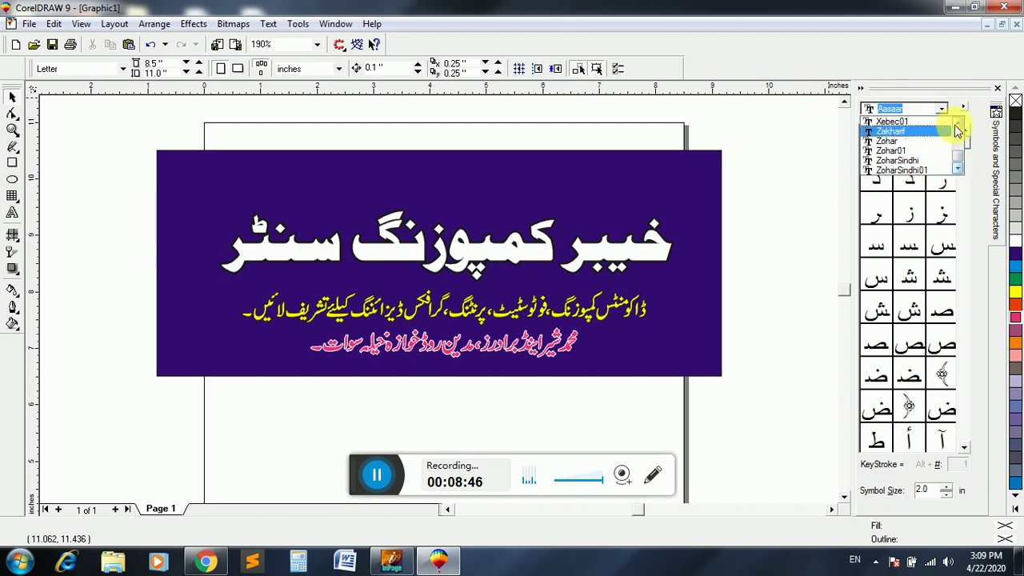
{"action": "left_click", "coordinate": [958, 125]}
{"action": "left_click", "coordinate": [957, 125]}
{"action": "left_click", "coordinate": [957, 124]}
{"action": "left_click", "coordinate": [957, 127]}
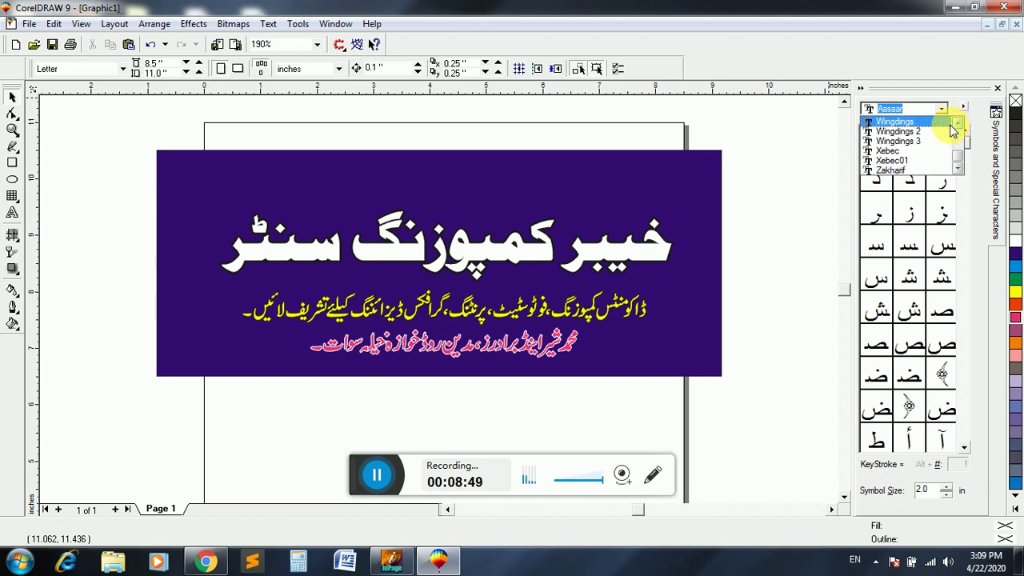
{"action": "left_click", "coordinate": [940, 123]}
- Place the Wingdings telephone symbol, scale it down, fill it white and nudge it into the banner's top-left corner
{"action": "left_click_drag", "start_coordinate": [908, 208], "coordinate": [156, 178]}
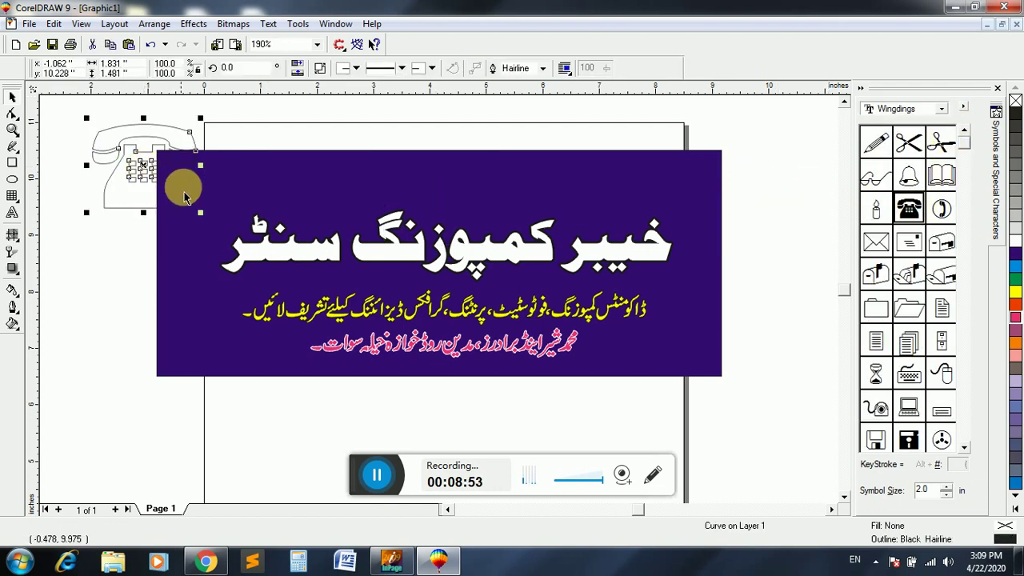
{"action": "mouse_move", "coordinate": [199, 208]}
{"action": "left_mouse_down"}
{"action": "mouse_move", "coordinate": [164, 198]}
{"action": "mouse_move", "coordinate": [128, 146]}
{"action": "mouse_move", "coordinate": [209, 194]}
{"action": "left_mouse_up"}
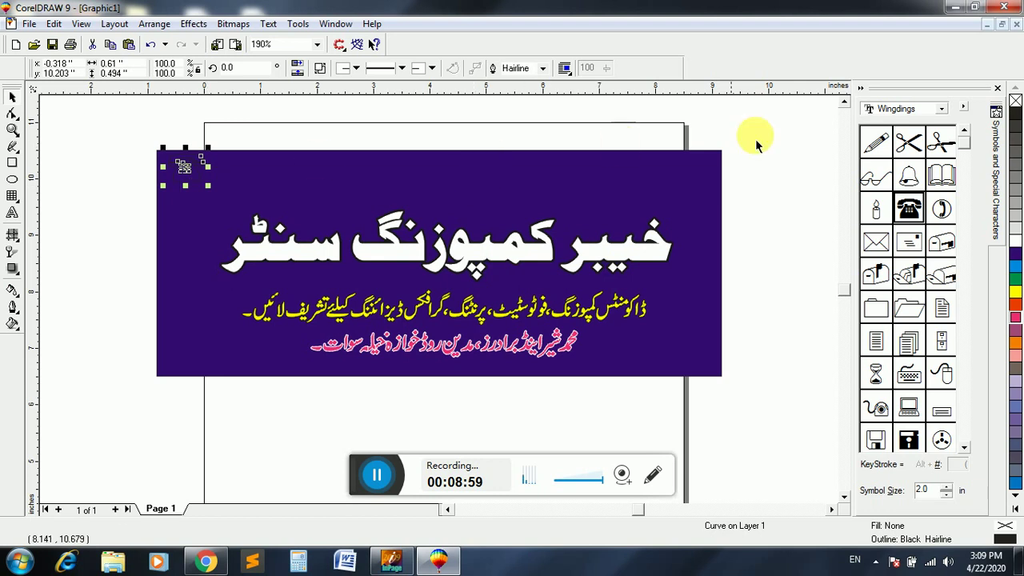
{"action": "left_click", "coordinate": [1015, 100]}
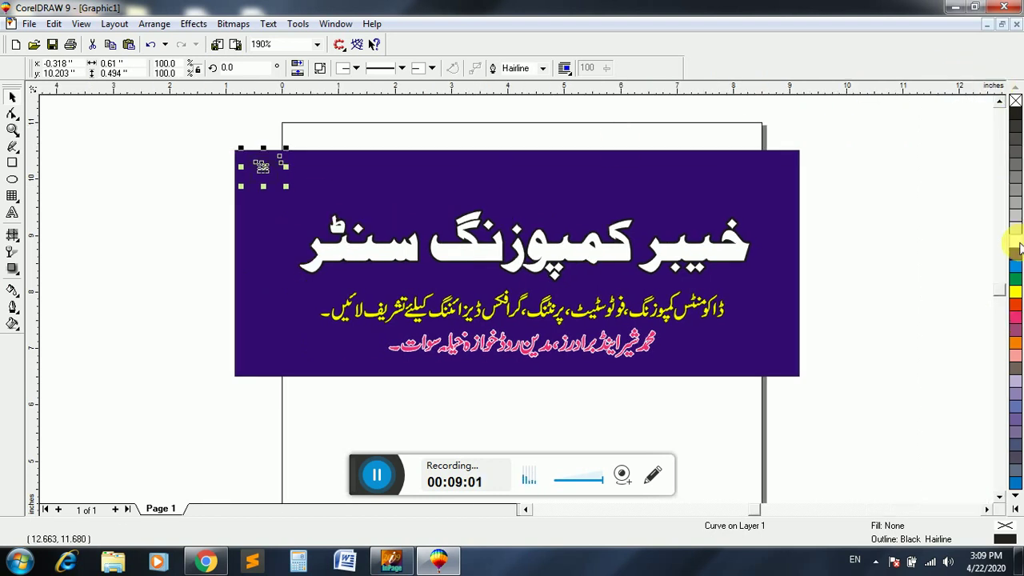
{"action": "left_click", "coordinate": [1016, 242]}
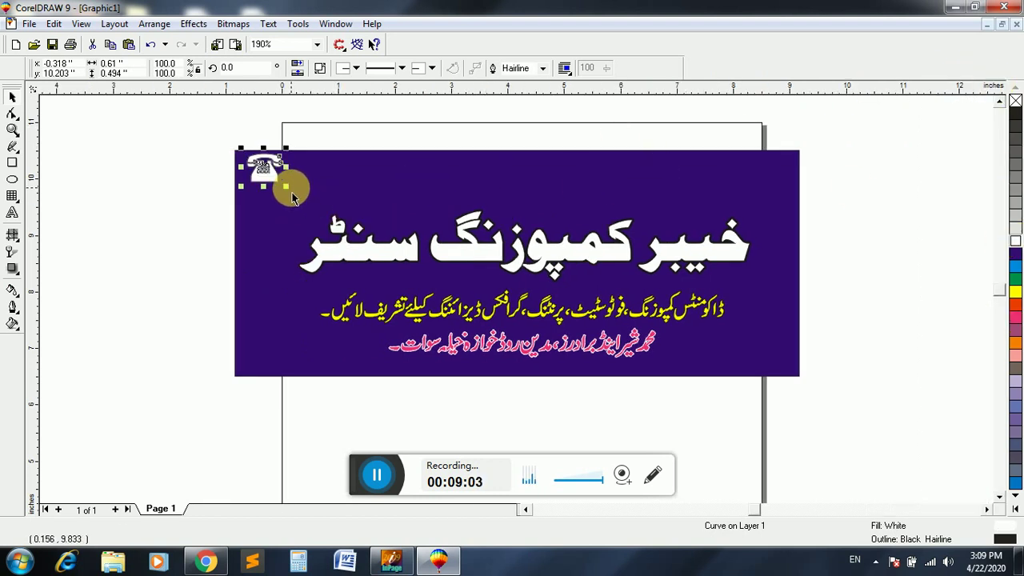
{"action": "left_click_drag", "start_coordinate": [292, 194], "coordinate": [282, 194]}
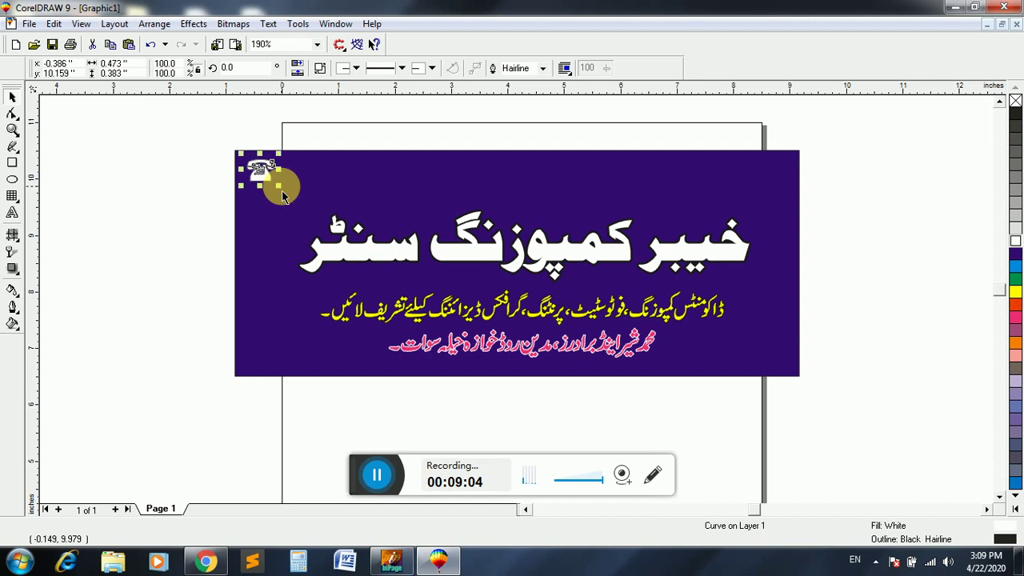
{"action": "key", "text": "Down"}
{"action": "key", "text": "Down"}
{"action": "key", "text": "Right"}
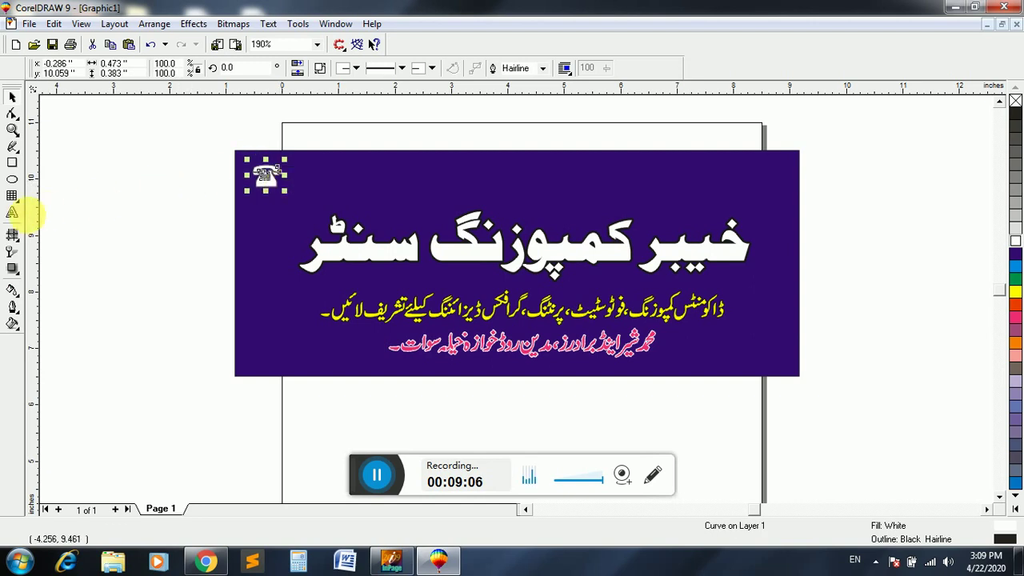
- Add the phone number as text in AvantGarde Md BT, filled white, beside the telephone icon
{"action": "left_click", "coordinate": [12, 212]}
{"action": "left_click", "coordinate": [335, 128]}
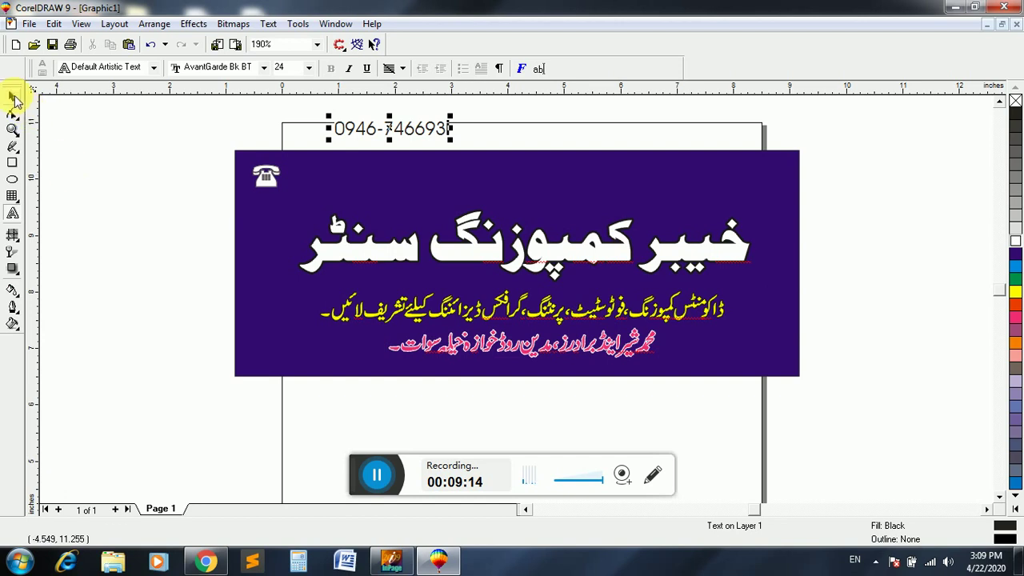
{"action": "left_click", "coordinate": [12, 97]}
{"action": "left_click", "coordinate": [352, 67]}
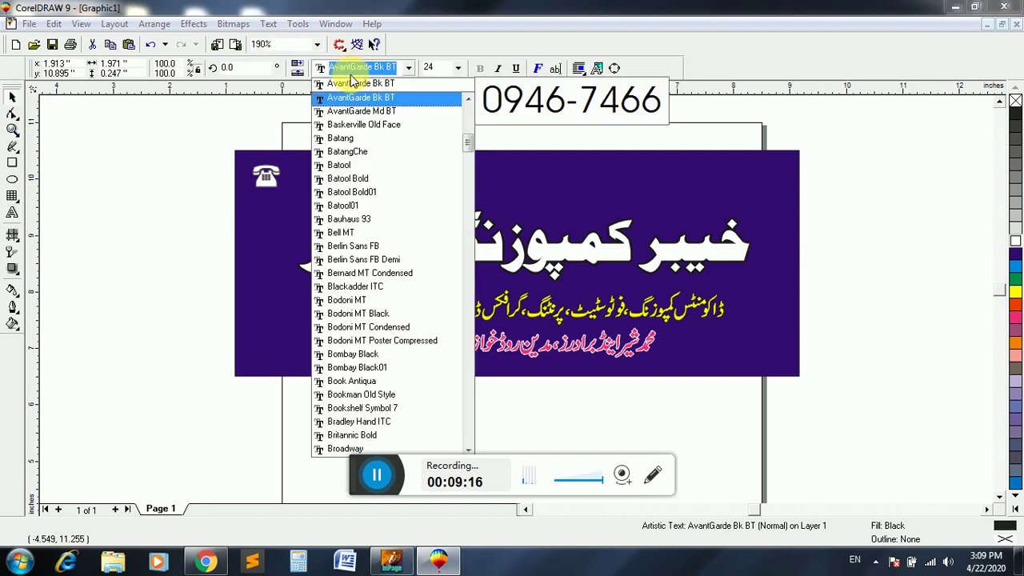
{"action": "left_click", "coordinate": [368, 115]}
{"action": "left_click_drag", "start_coordinate": [388, 128], "coordinate": [340, 178]}
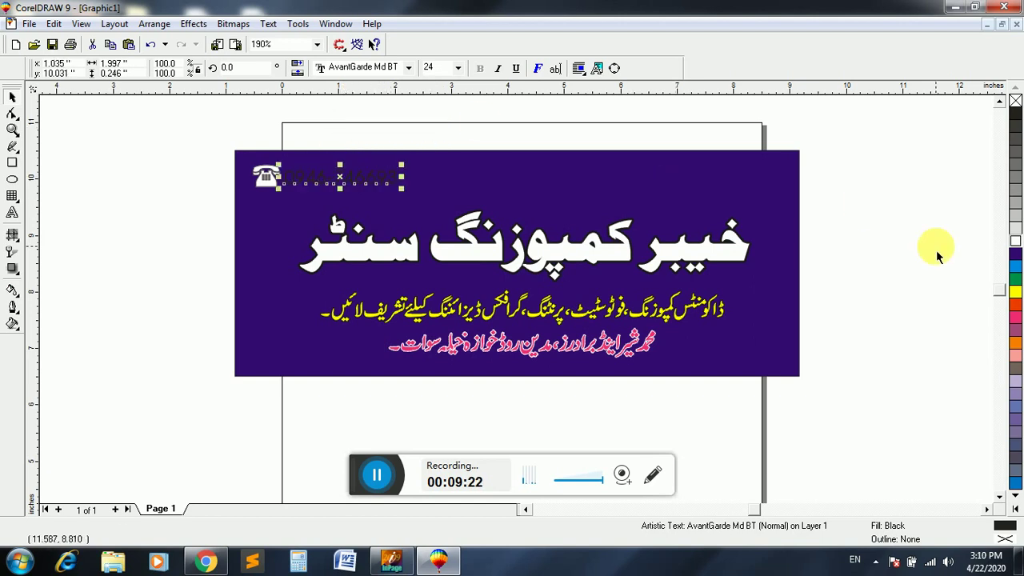
{"action": "left_click", "coordinate": [1015, 240]}
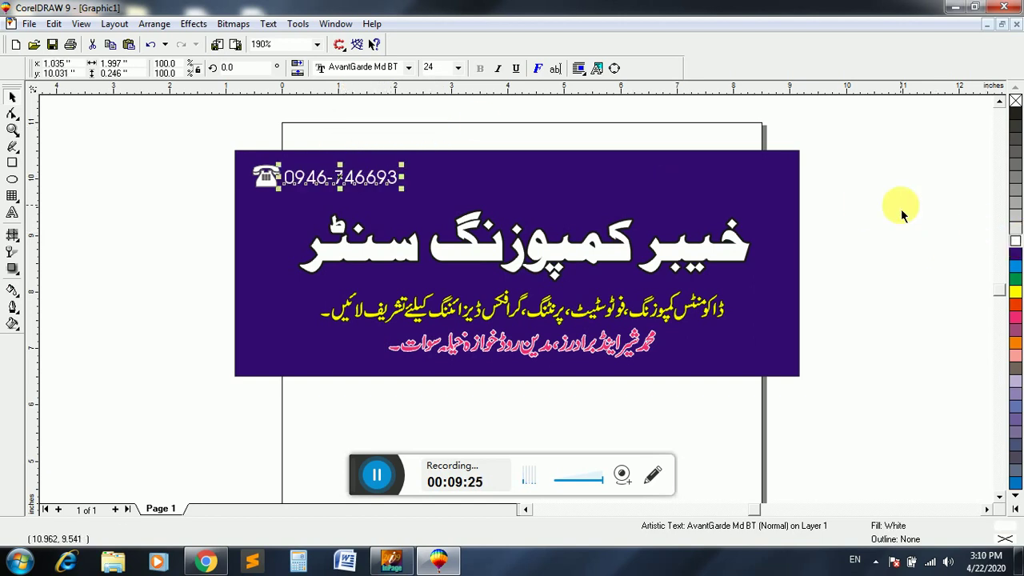
{"action": "key", "text": "Right"}
{"action": "key", "text": "Up"}
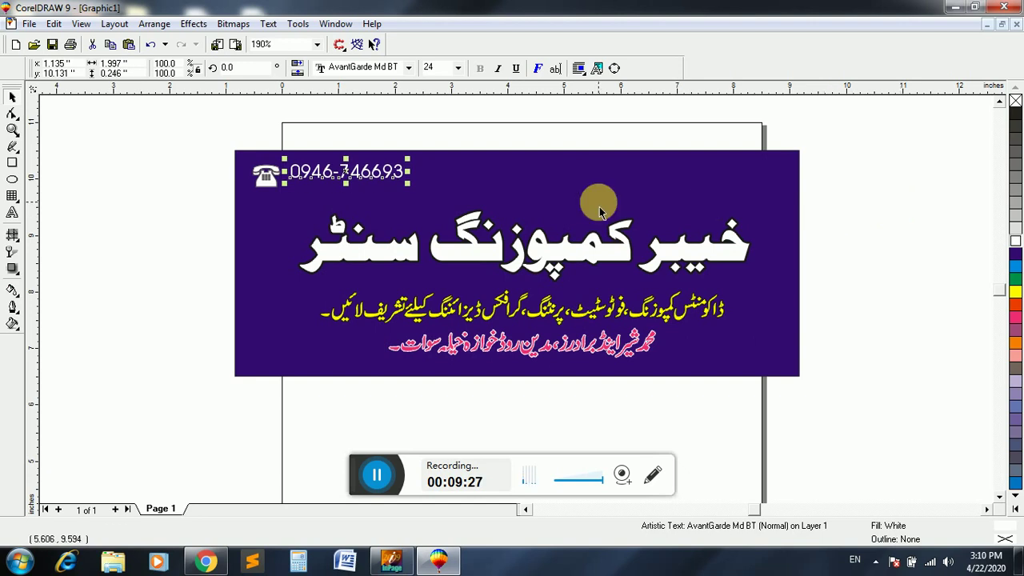
- Change the phone number's font to Verdana and resize it to about 19 points
{"action": "left_click", "coordinate": [375, 69]}
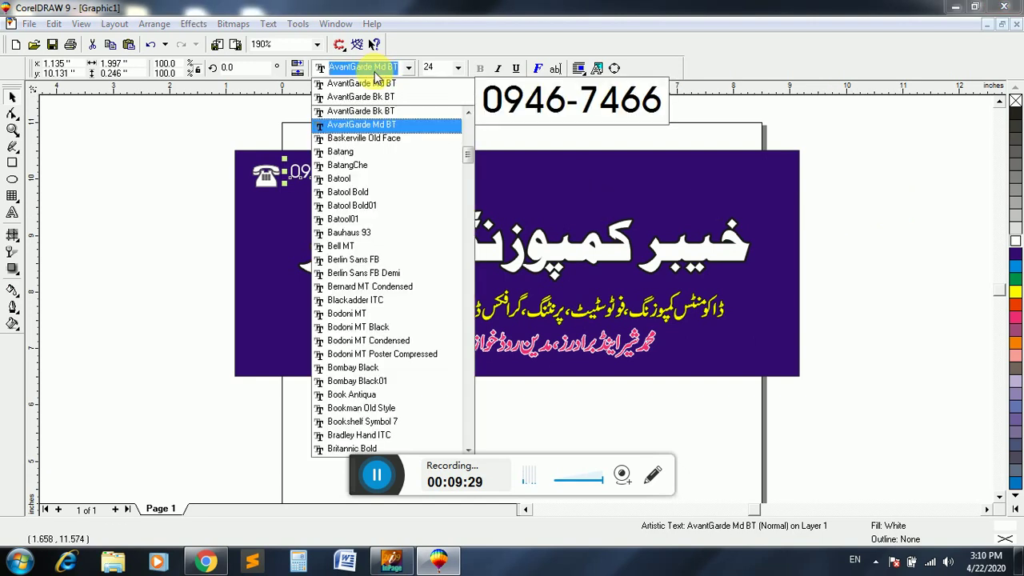
{"action": "type", "text": "verdana"}
{"action": "key", "text": "Return"}
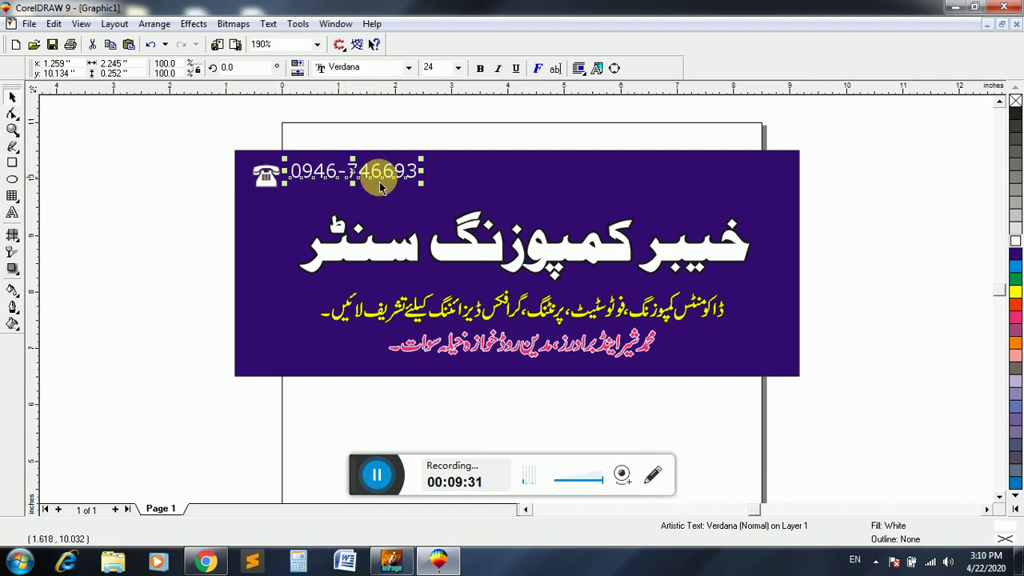
{"action": "left_click_drag", "start_coordinate": [365, 185], "coordinate": [393, 186]}
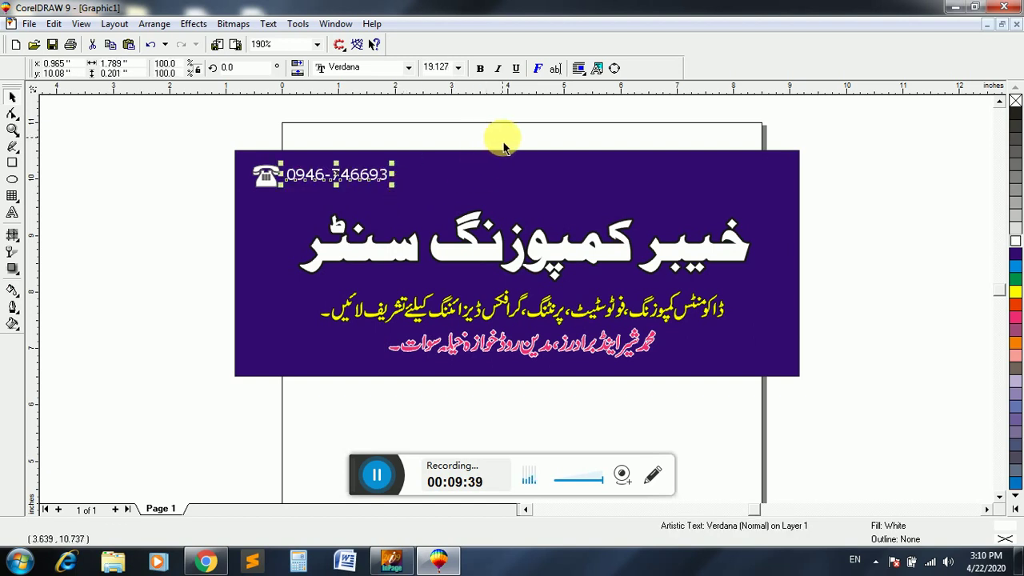
- Set the phone number's font size to 18 pt
{"action": "left_click", "coordinate": [443, 68]}
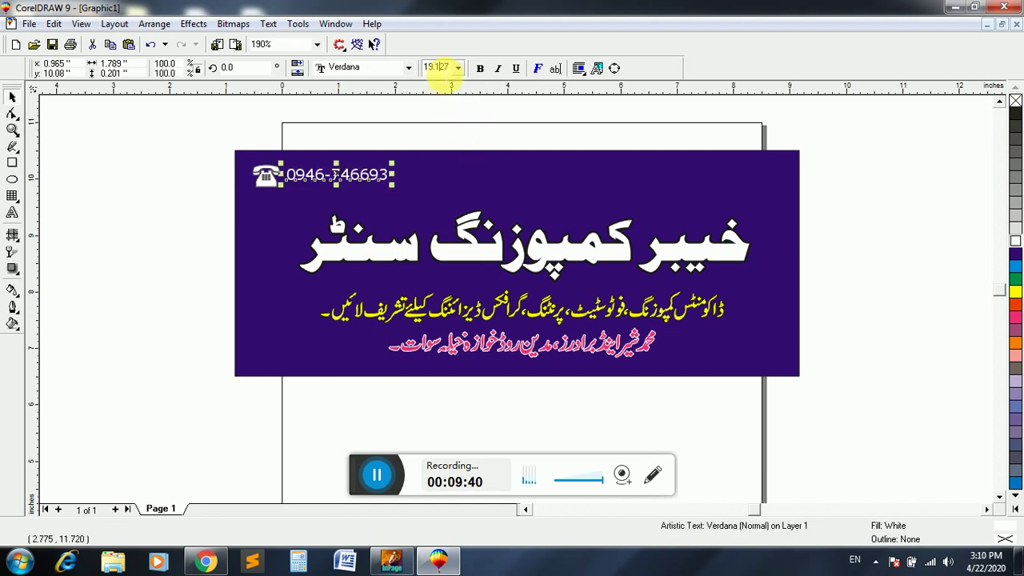
{"action": "type", "text": "18"}
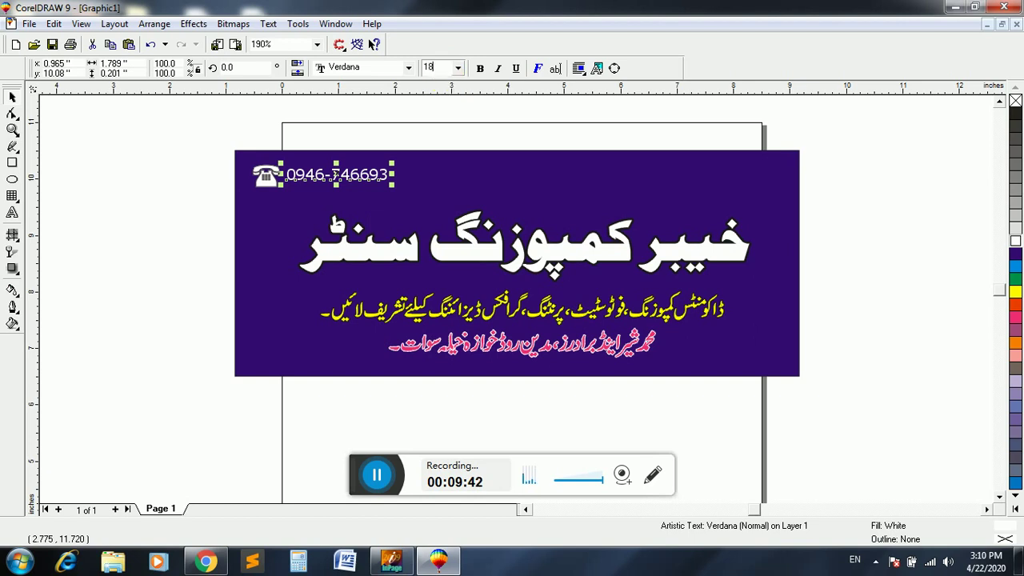
{"action": "key", "text": "Return"}
- Give the phone number a 1-point outline with rounded corners and caps, behind fill, scaling with image
{"action": "key", "text": "F12"}
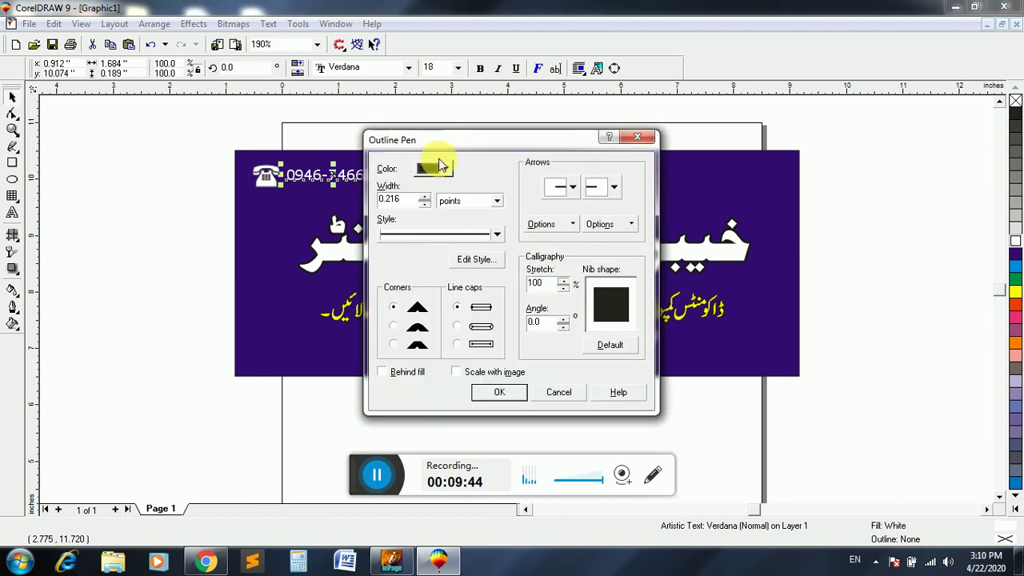
{"action": "type", "text": "2.0"}
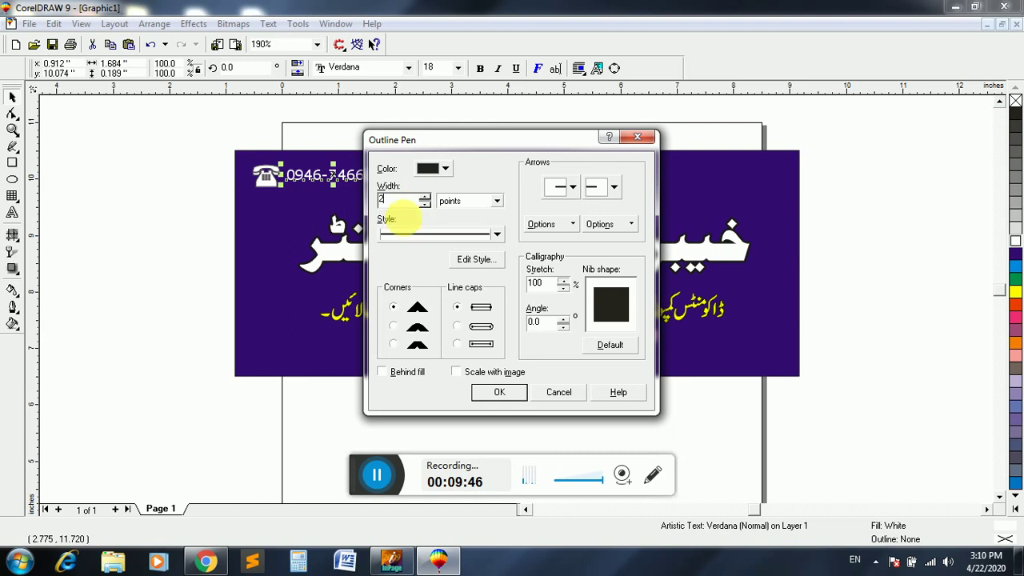
{"action": "left_click", "coordinate": [393, 326]}
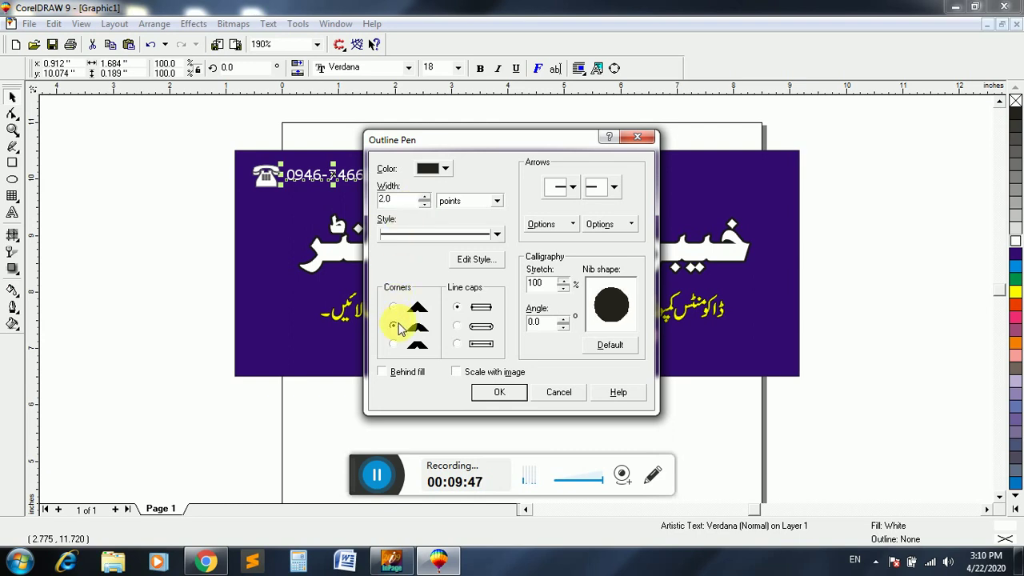
{"action": "left_click", "coordinate": [457, 325]}
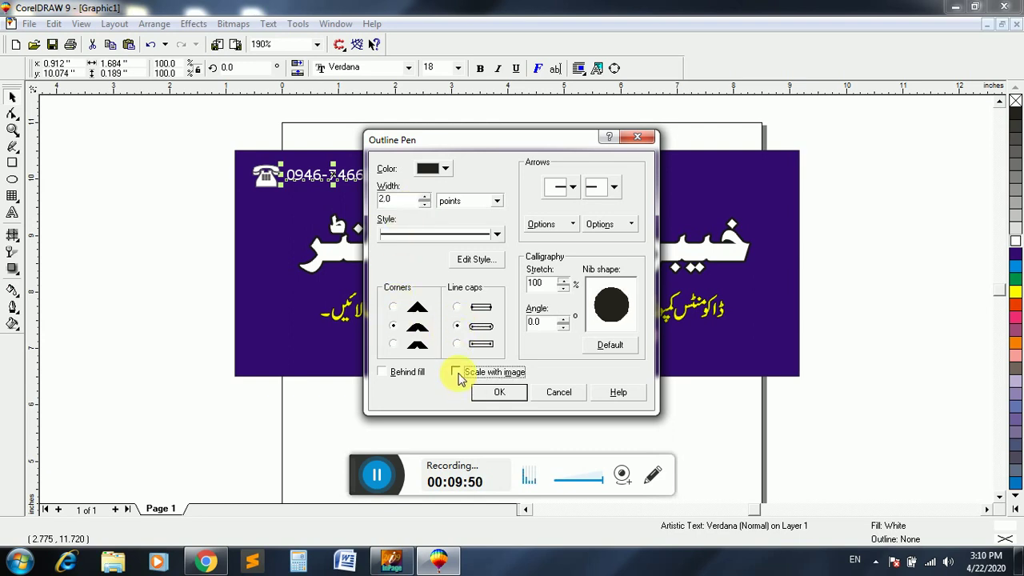
{"action": "left_click", "coordinate": [456, 372]}
{"action": "left_click", "coordinate": [410, 372]}
{"action": "double_click", "coordinate": [404, 200]}
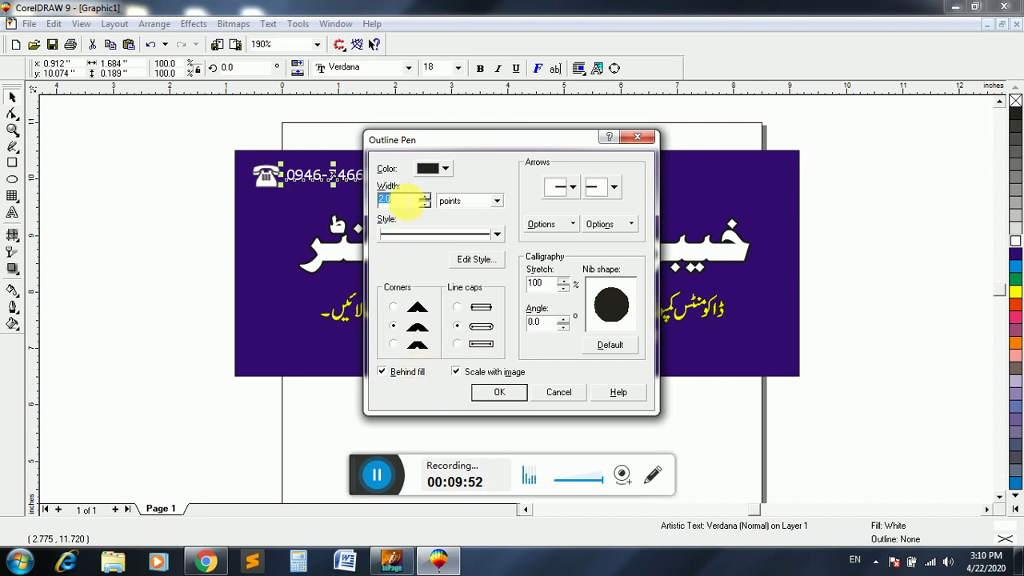
{"action": "type", "text": "1"}
{"action": "key", "text": "Return"}
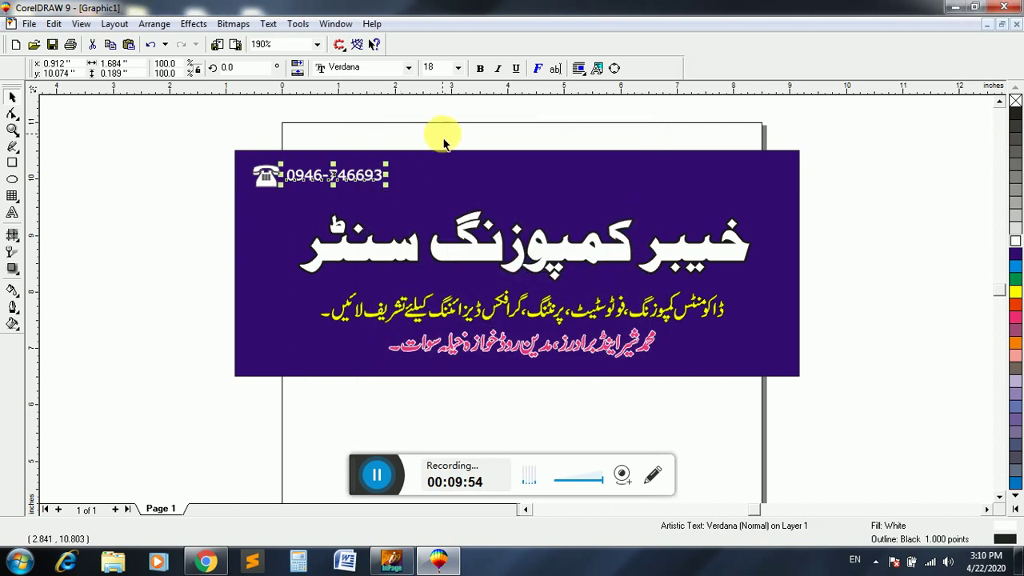
{"action": "left_click", "coordinate": [114, 150]}
{"action": "left_click", "coordinate": [12, 213]}
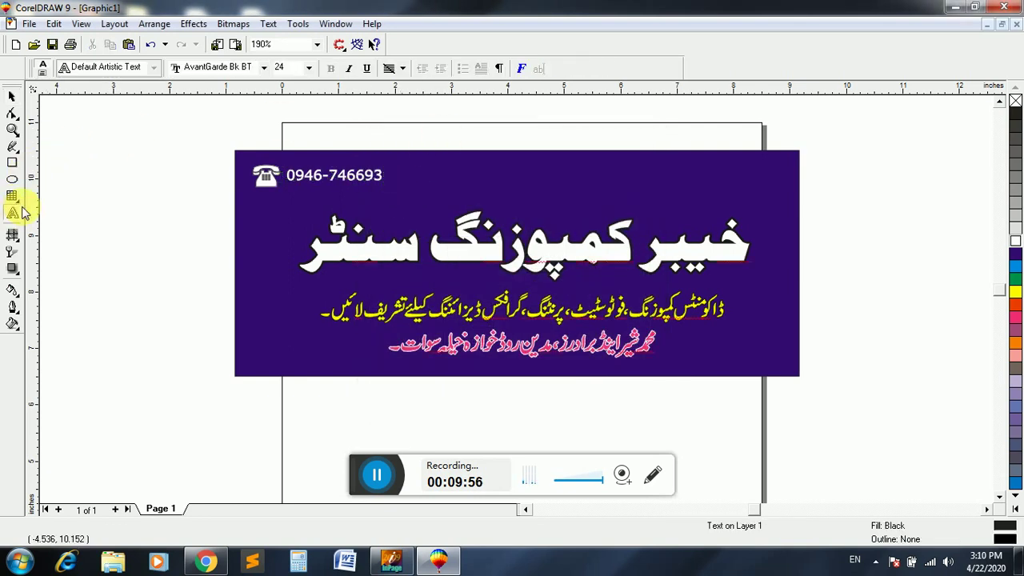
- Type the contact e-mail address as a new 18 pt text line near the banner
{"action": "left_click", "coordinate": [92, 183]}
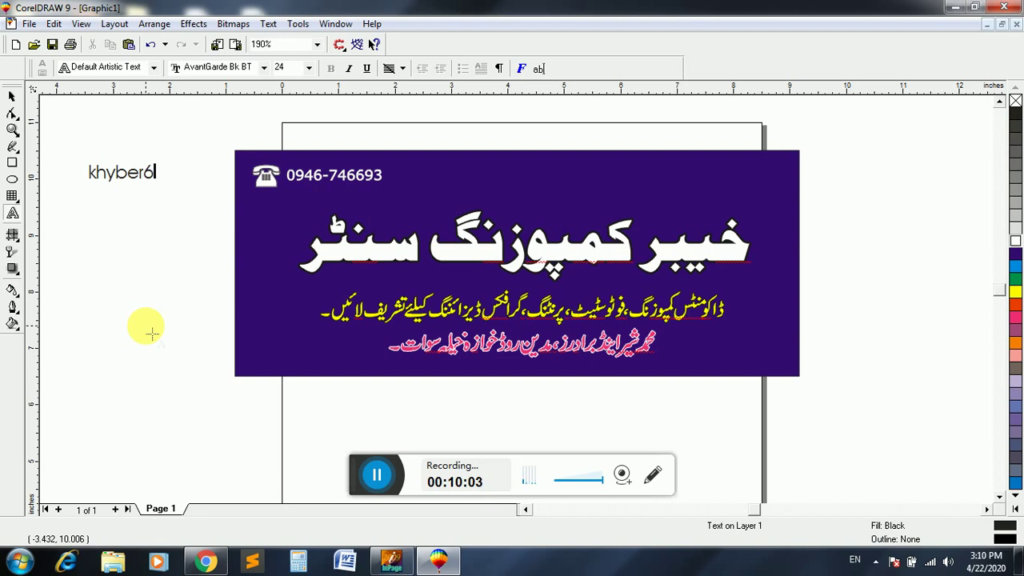
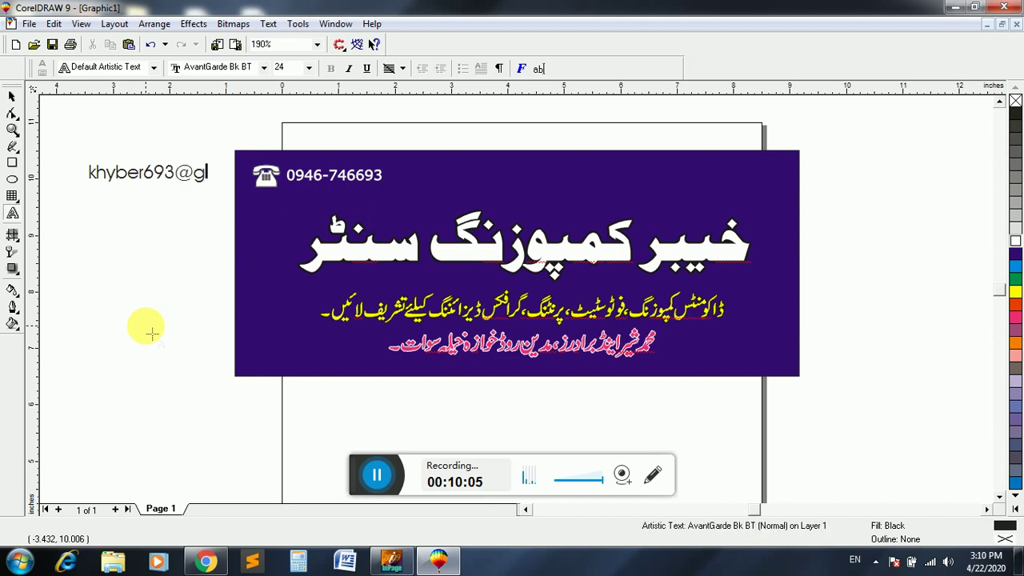
{"action": "key", "text": "ctrl+space"}
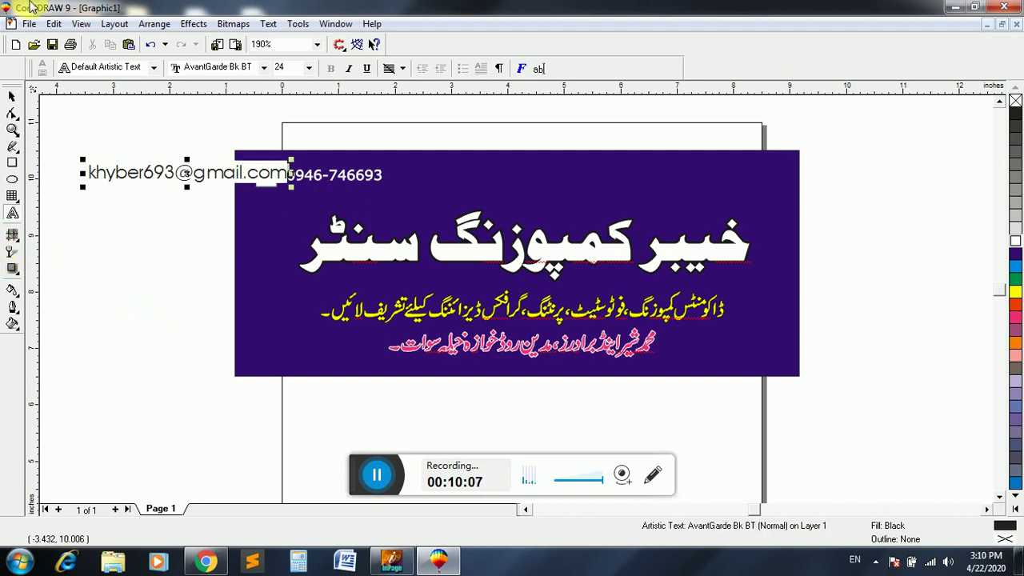
{"action": "left_click_drag", "start_coordinate": [189, 176], "coordinate": [205, 223]}
{"action": "left_click", "coordinate": [433, 68]}
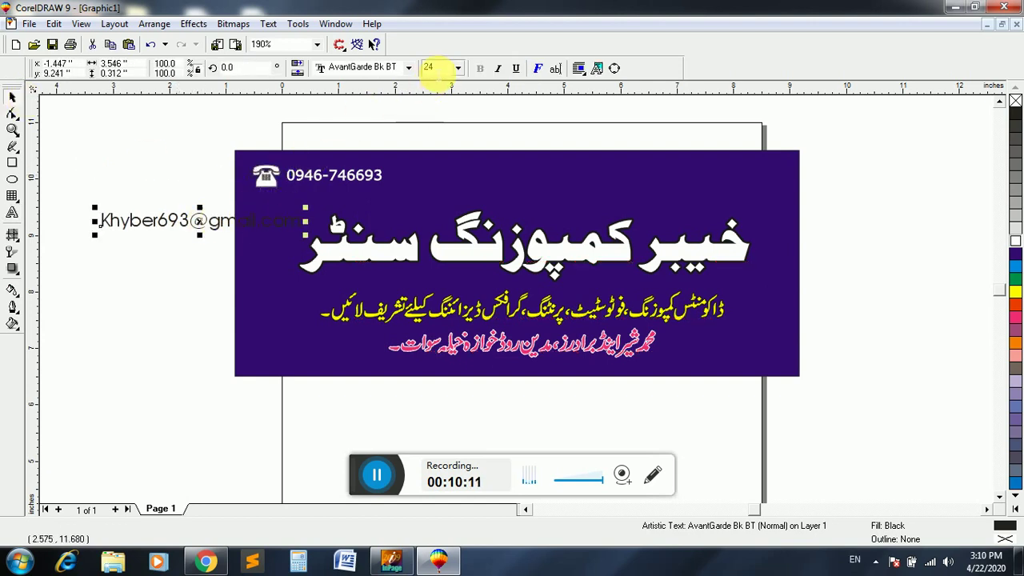
{"action": "type", "text": "18"}
{"action": "key", "text": "Return"}
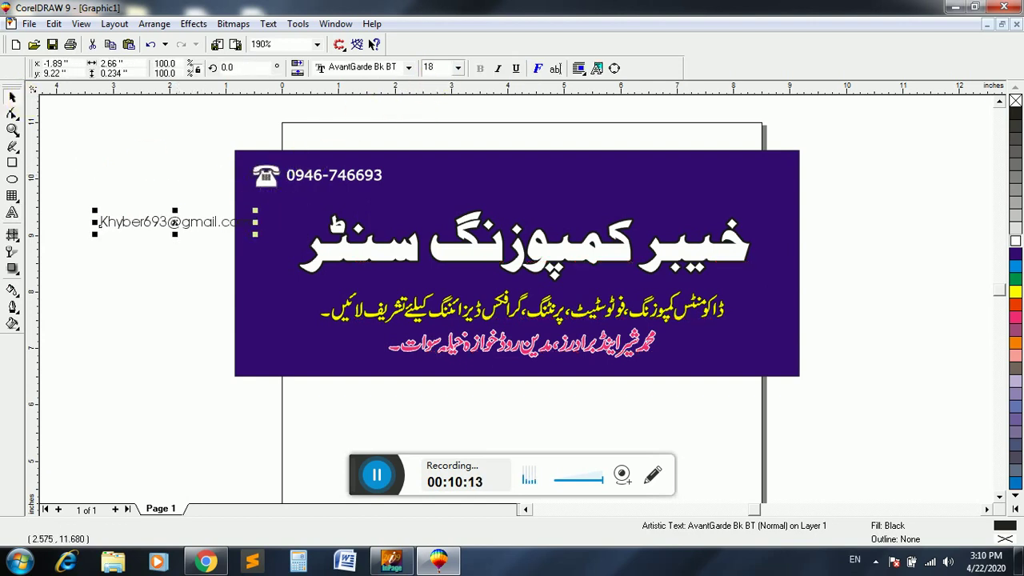
- Position the e-mail under the phone number and make it white Verdana
{"action": "key", "text": "Right"}
{"action": "key", "text": "Right"}
{"action": "key", "text": "Right"}
{"action": "key", "text": "Right"}
{"action": "key", "text": "Up"}
{"action": "key", "text": "Up"}
{"action": "key", "text": "Right"}
{"action": "key", "text": "Right"}
{"action": "key", "text": "Right"}
{"action": "key", "text": "Right"}
{"action": "key", "text": "Right"}
{"action": "key", "text": "Right"}
{"action": "key", "text": "Right"}
{"action": "key", "text": "Right"}
{"action": "key", "text": "Right"}
{"action": "key", "text": "Right"}
{"action": "key", "text": "Right"}
{"action": "key", "text": "Right"}
{"action": "key", "text": "Right"}
{"action": "key", "text": "Right"}
{"action": "key", "text": "Right"}
{"action": "key", "text": "Right"}
{"action": "key", "text": "Right"}
{"action": "key", "text": "Right"}
{"action": "key", "text": "Right"}
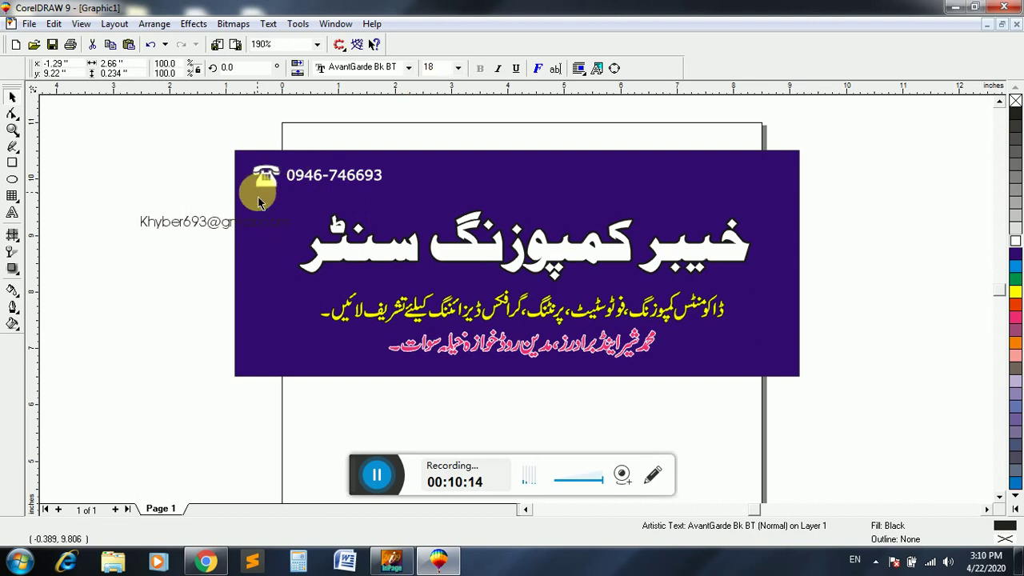
{"action": "key", "text": "Right"}
{"action": "key", "text": "Right"}
{"action": "key", "text": "Right"}
{"action": "key", "text": "Right"}
{"action": "key", "text": "Right"}
{"action": "key", "text": "Right"}
{"action": "key", "text": "Right"}
{"action": "key", "text": "Right"}
{"action": "key", "text": "Right"}
{"action": "key", "text": "Right"}
{"action": "key", "text": "Right"}
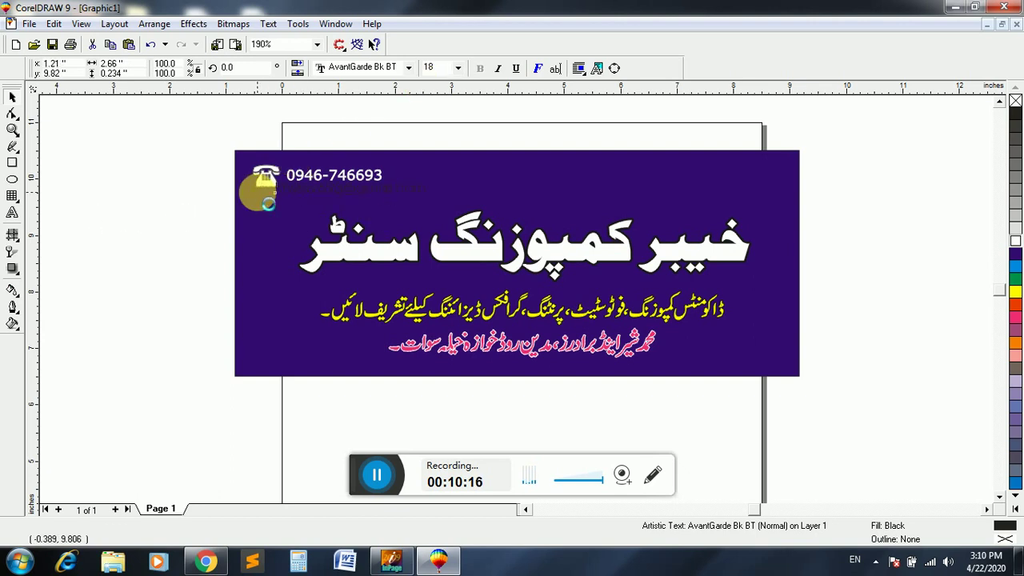
{"action": "key", "text": "Up"}
{"action": "key", "text": "Up"}
{"action": "key", "text": "Up"}
{"action": "key", "text": "Left"}
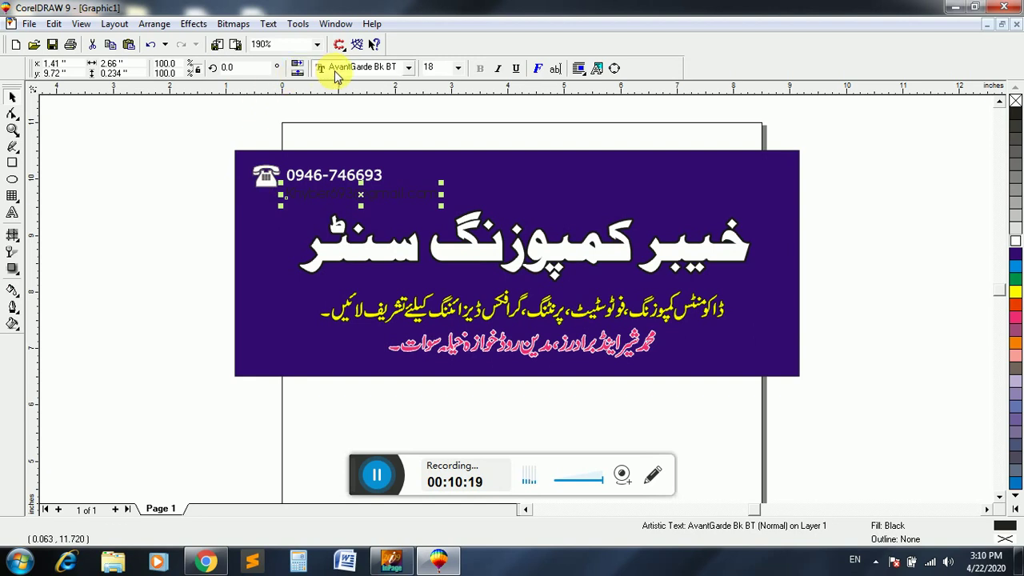
{"action": "left_click", "coordinate": [408, 67]}
{"action": "left_click", "coordinate": [342, 98]}
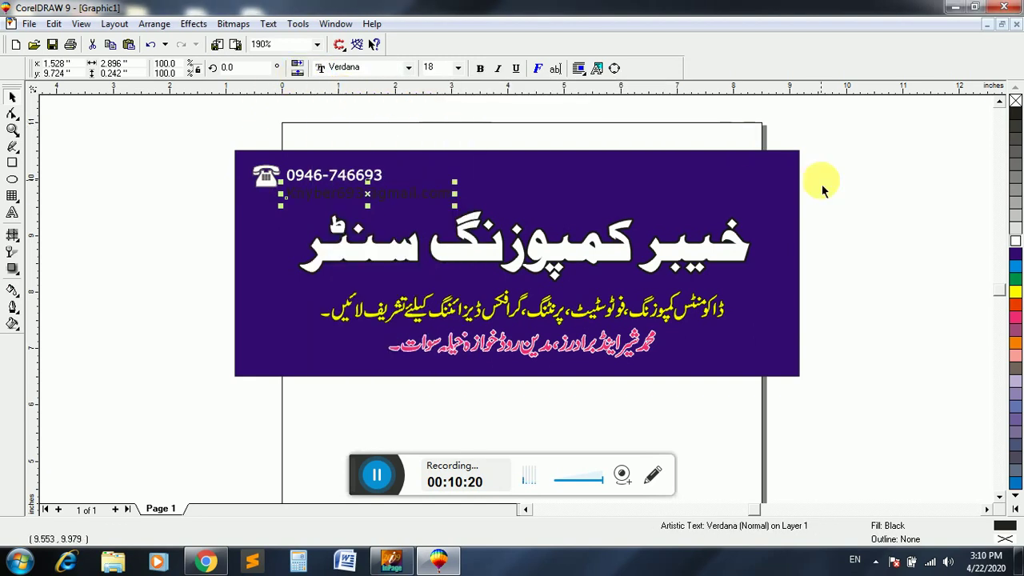
{"action": "left_click", "coordinate": [1013, 294]}
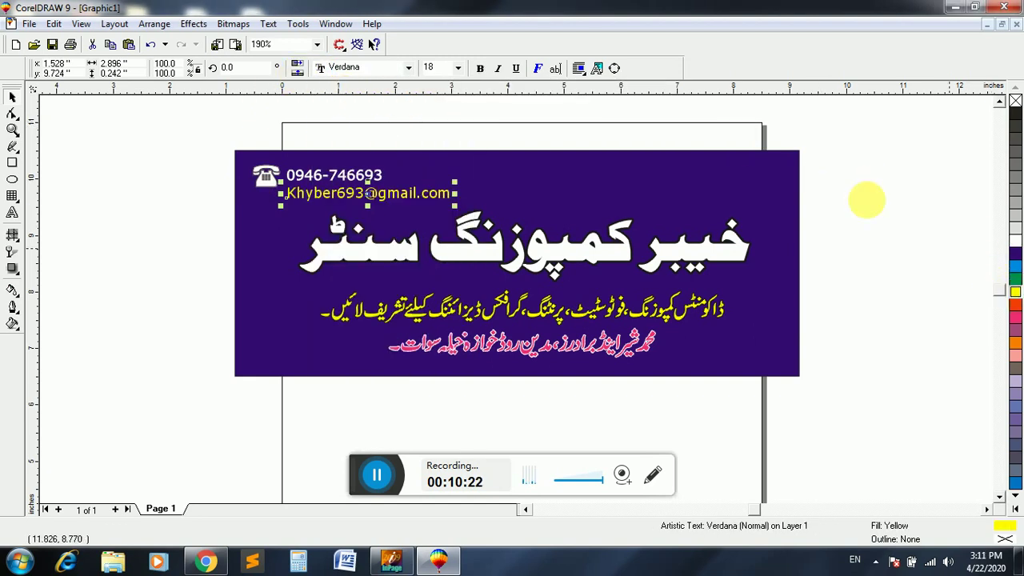
{"action": "left_click", "coordinate": [1016, 243]}
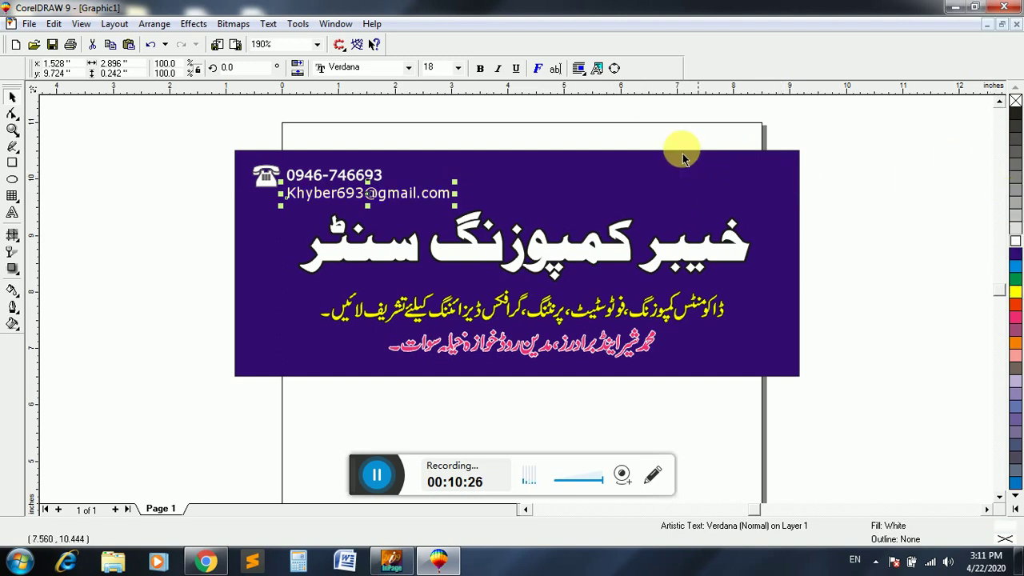
{"action": "left_click", "coordinate": [599, 153]}
{"action": "left_click", "coordinate": [162, 154]}
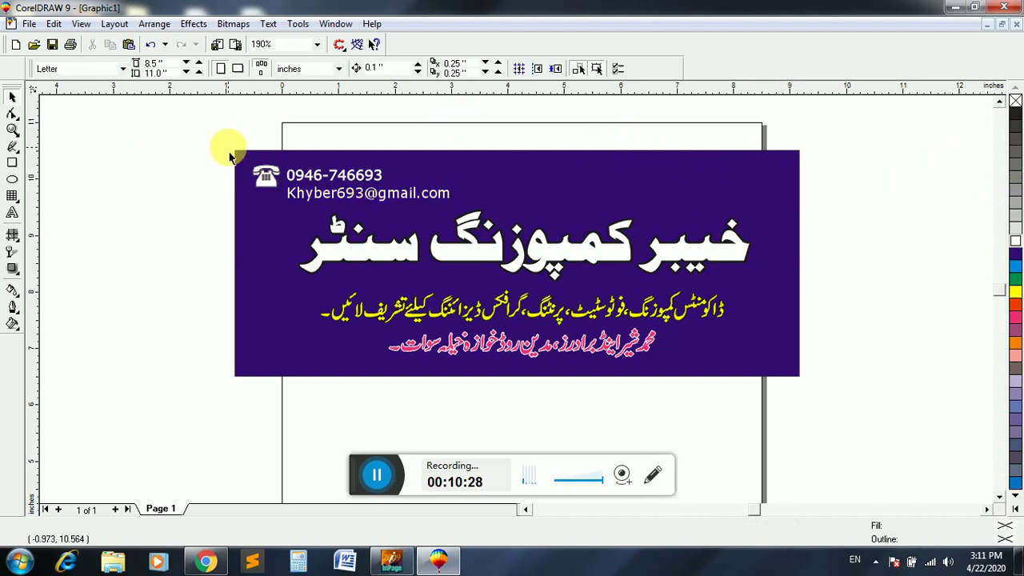
- Nudge the phone icon, phone number and e-mail one step up and one step left
{"action": "left_click_drag", "start_coordinate": [473, 203], "coordinate": [474, 205]}
{"action": "key", "text": "Up"}
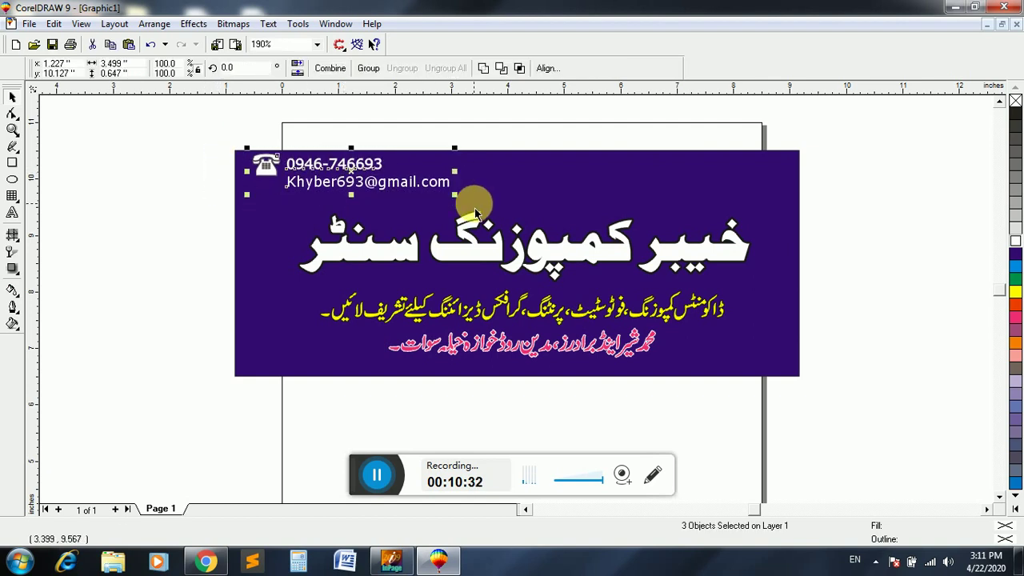
{"action": "key", "text": "Left"}
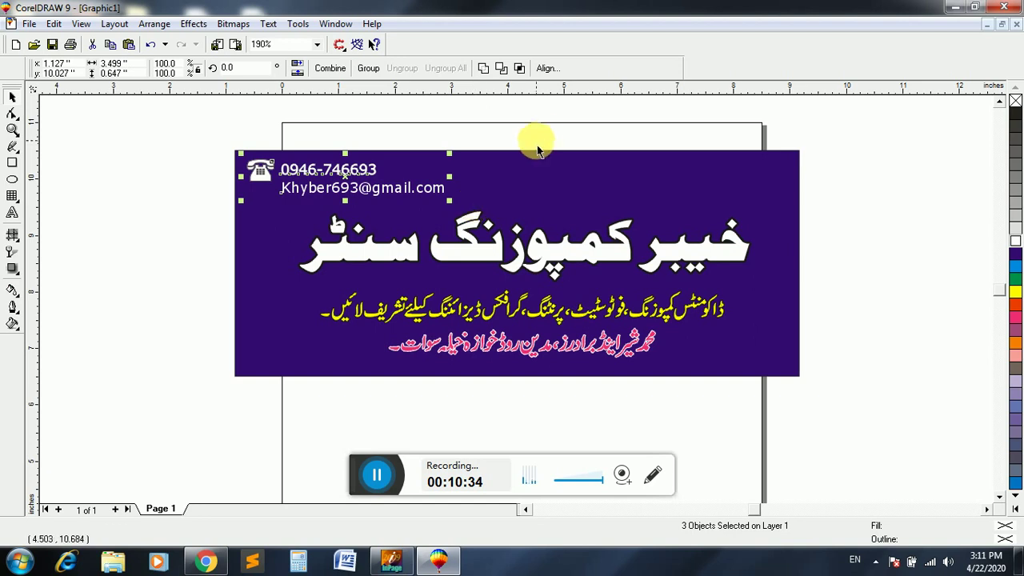
{"action": "left_click", "coordinate": [534, 142]}
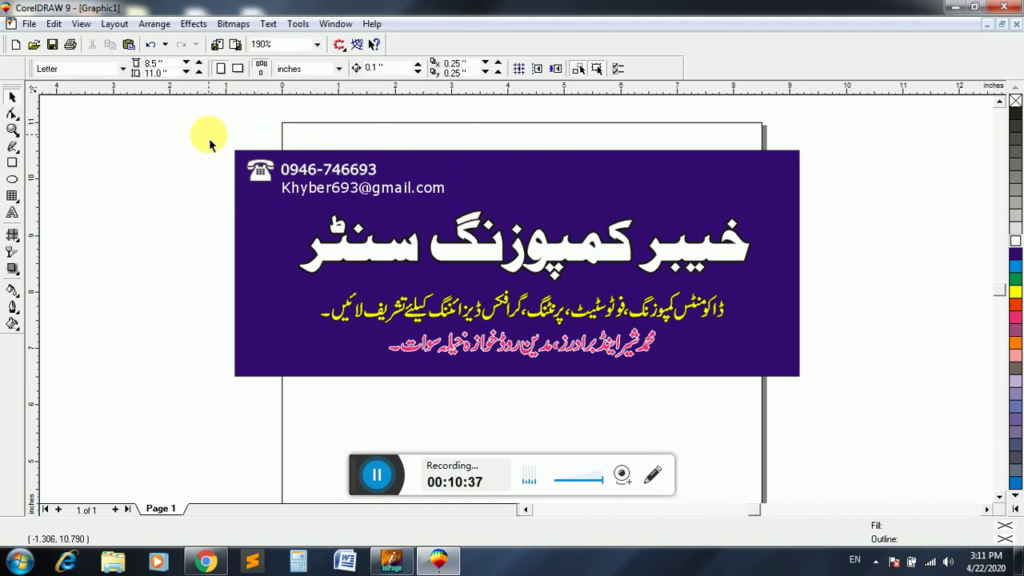
- Group all seven banner objects into a single group
{"action": "left_click_drag", "start_coordinate": [208, 136], "coordinate": [763, 382]}
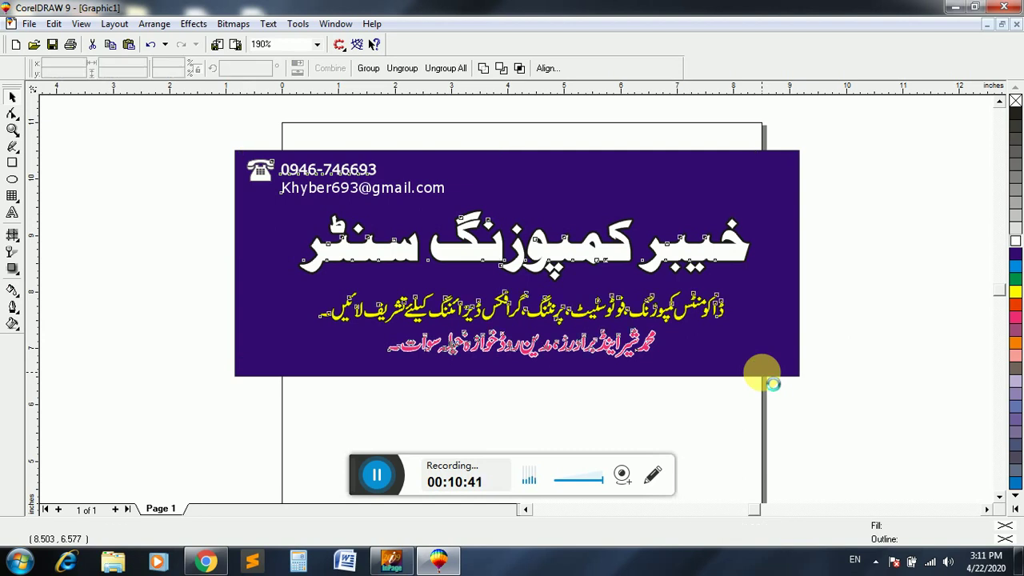
{"action": "key", "text": "ctrl+g"}
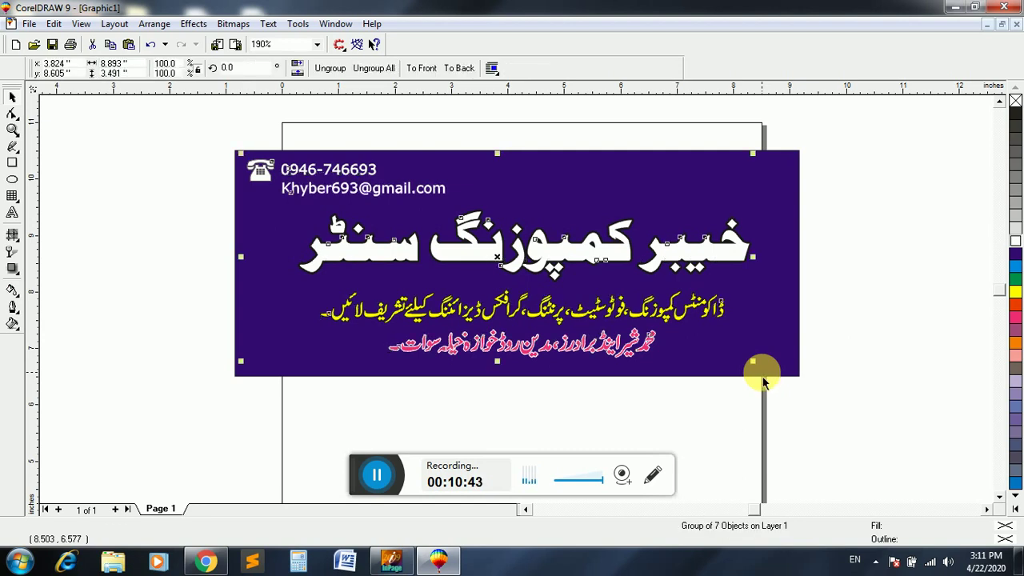
{"action": "left_click", "coordinate": [898, 303]}
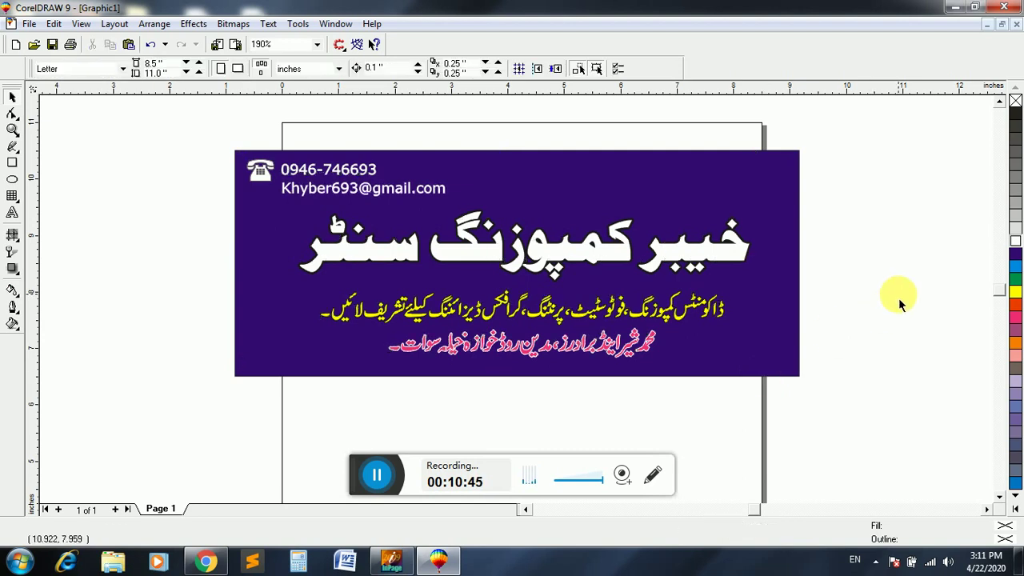